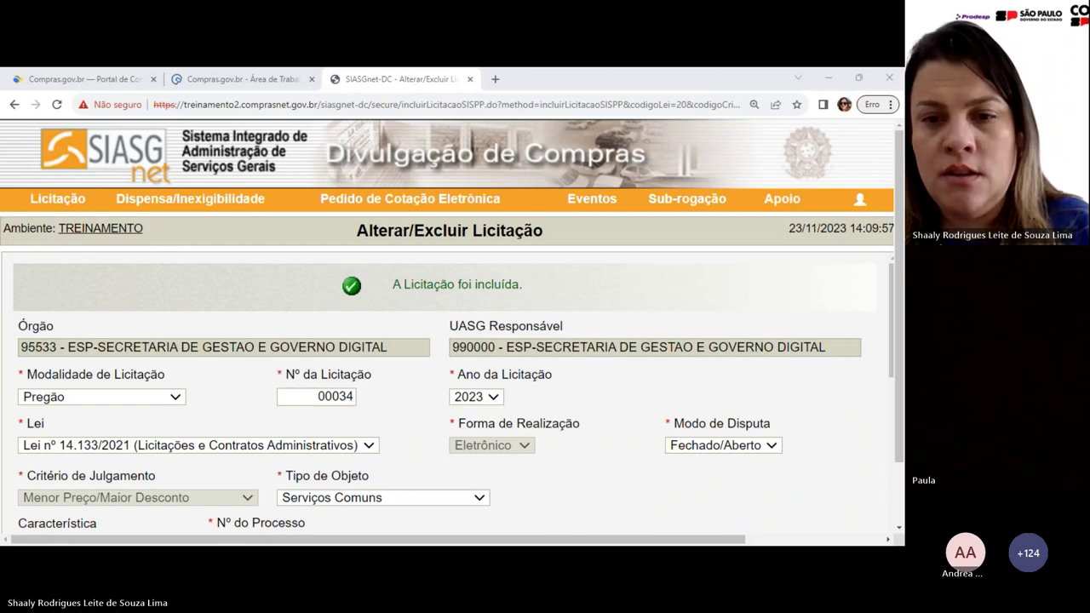
Step: Open the items page of Pregão 00034/2023 and start including items from the catalogue
mouse_move(417, 249)
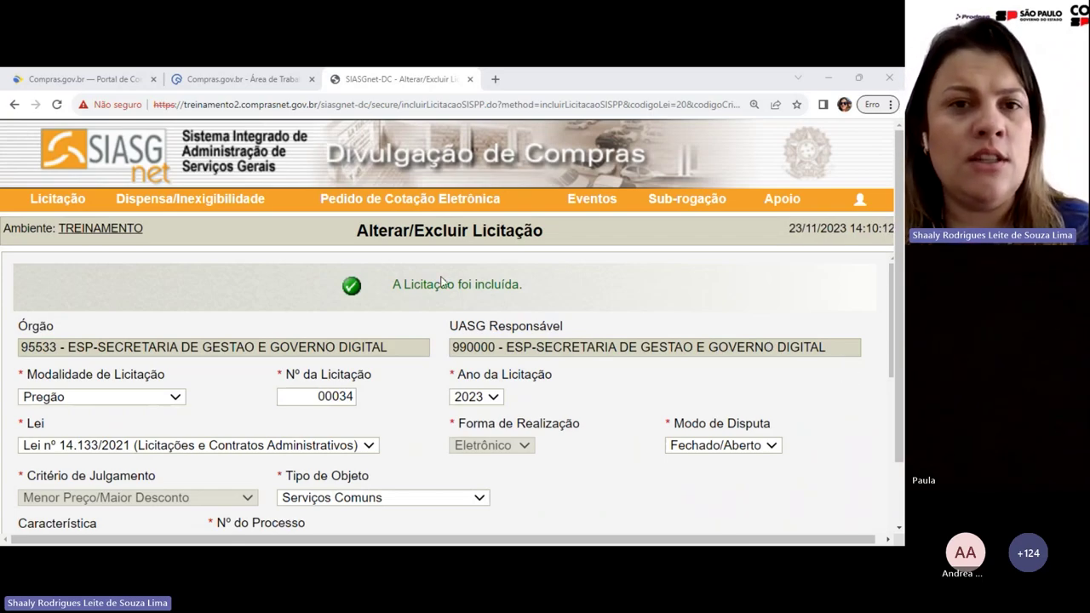
scroll(228, 344, down, 2)
scroll(228, 344, down, 7)
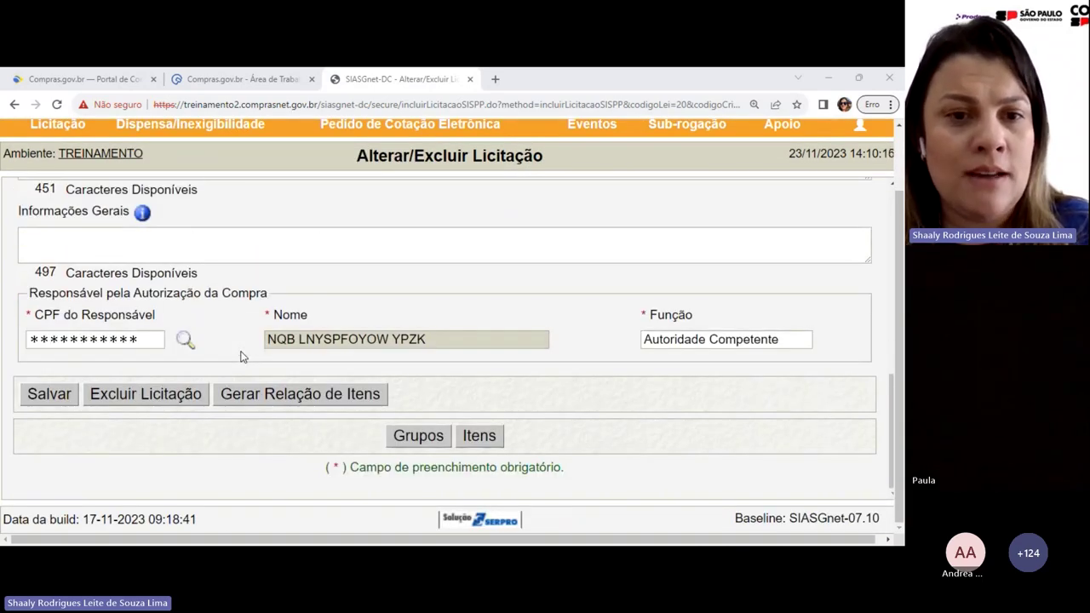
click(480, 437)
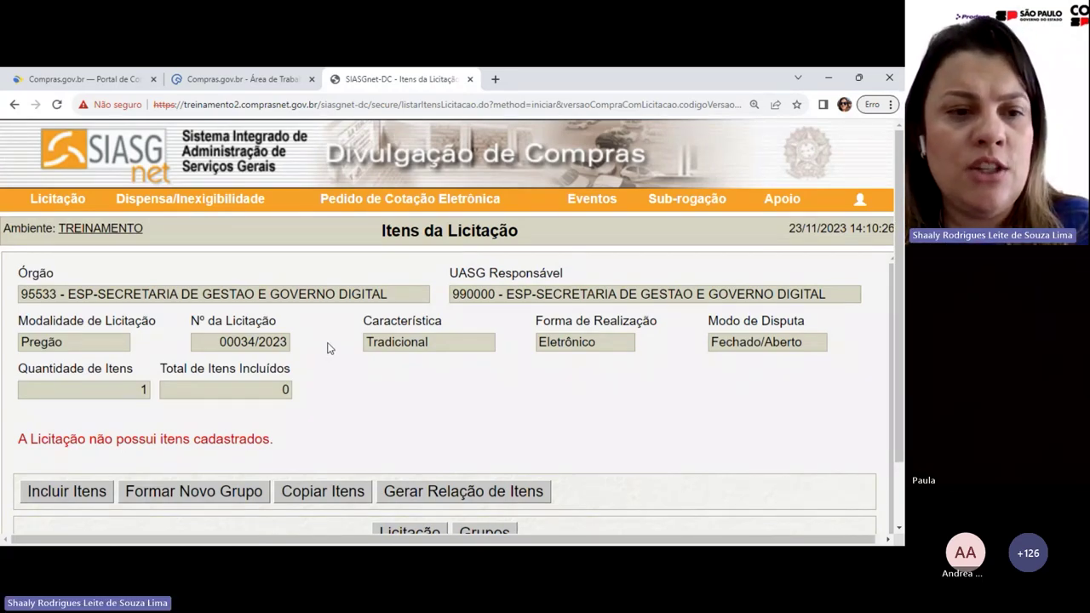
click(47, 499)
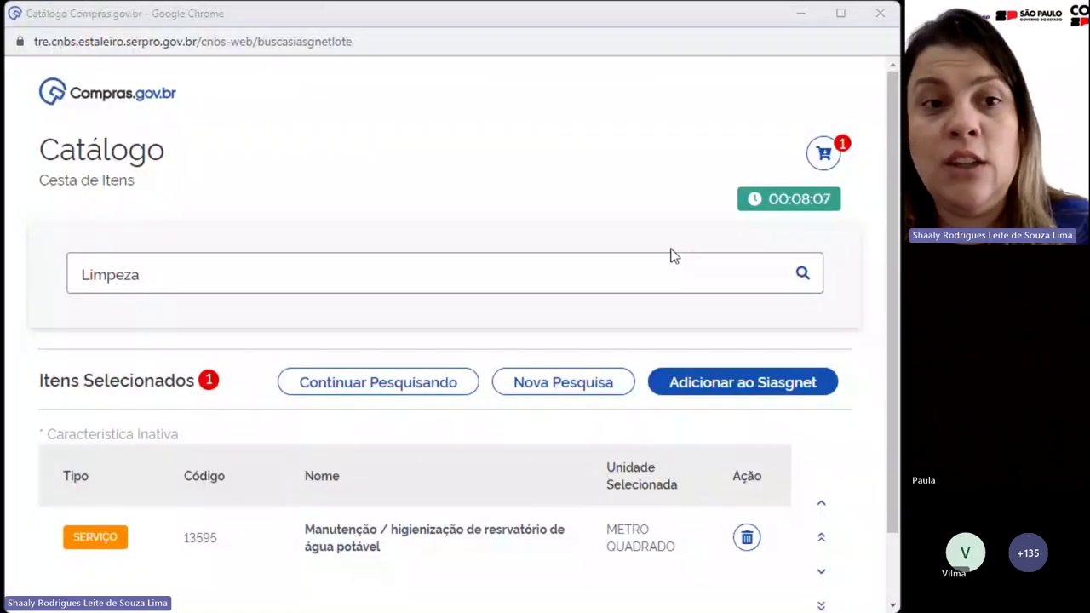
Step: Continue searching from the item basket, run a catalogue search for "Limpeza" and show the service results
scroll(137, 255, down, 1)
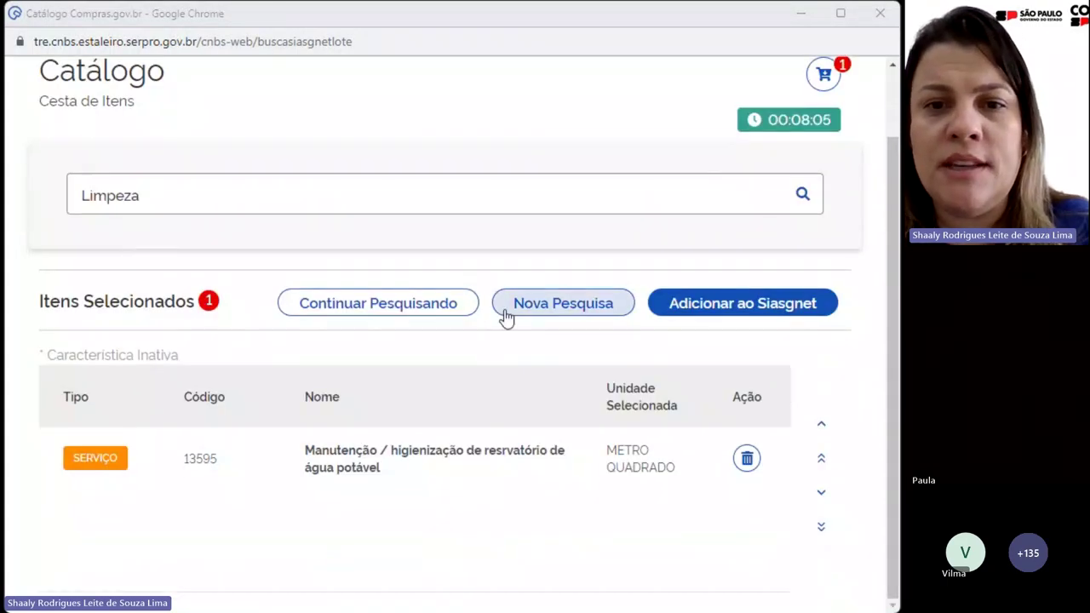
click(426, 313)
click(195, 195)
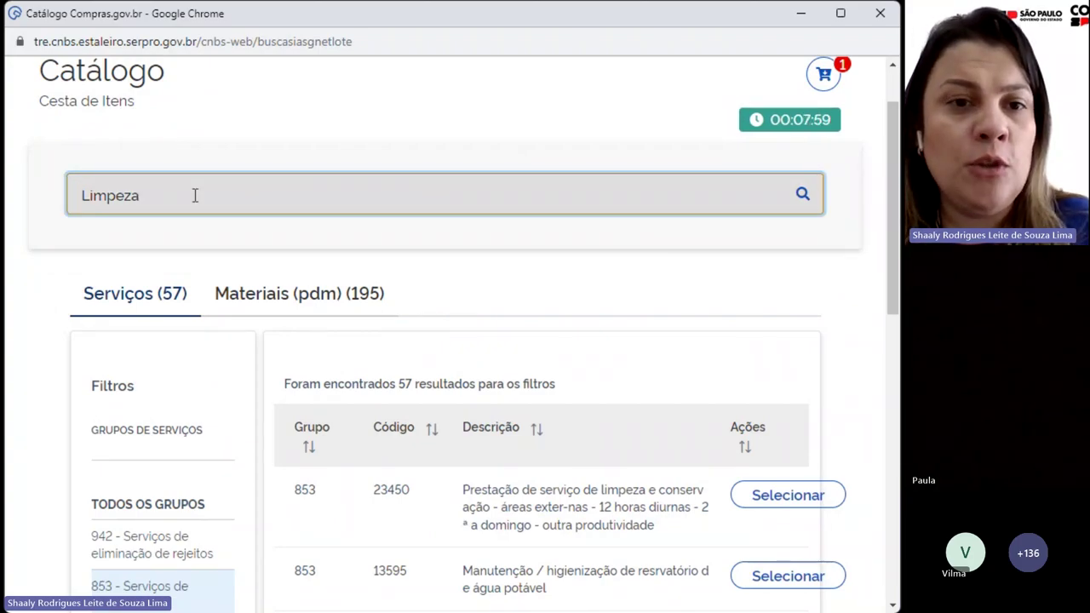
key(Return)
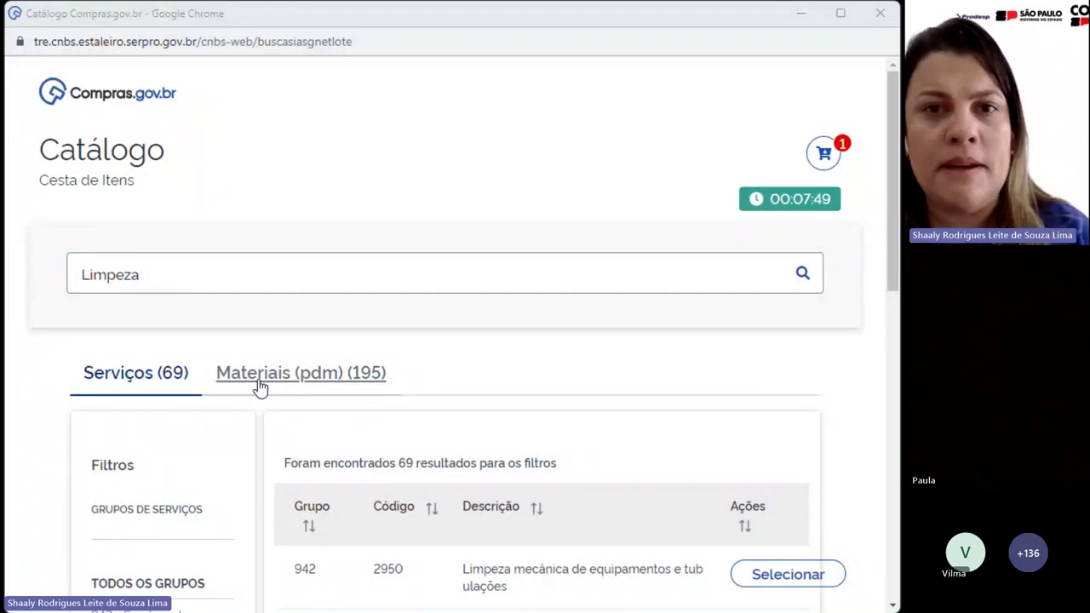
click(111, 381)
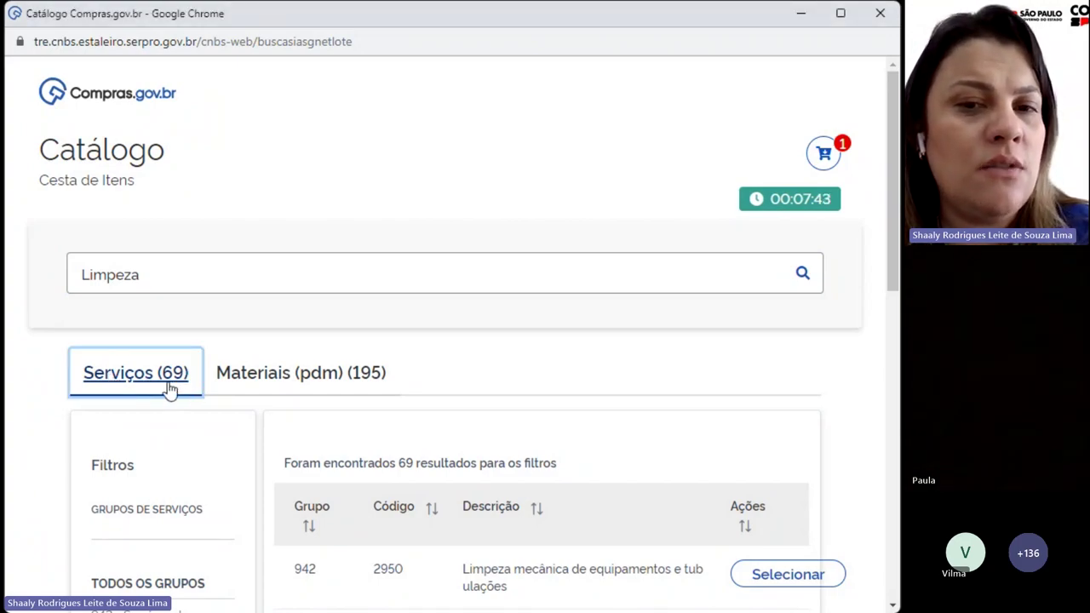
Step: Filter the services by group 853 - Serviços de limpeza and select service 13595, Manutenção / higienização de resrvatório de água potável
scroll(169, 387, down, 3)
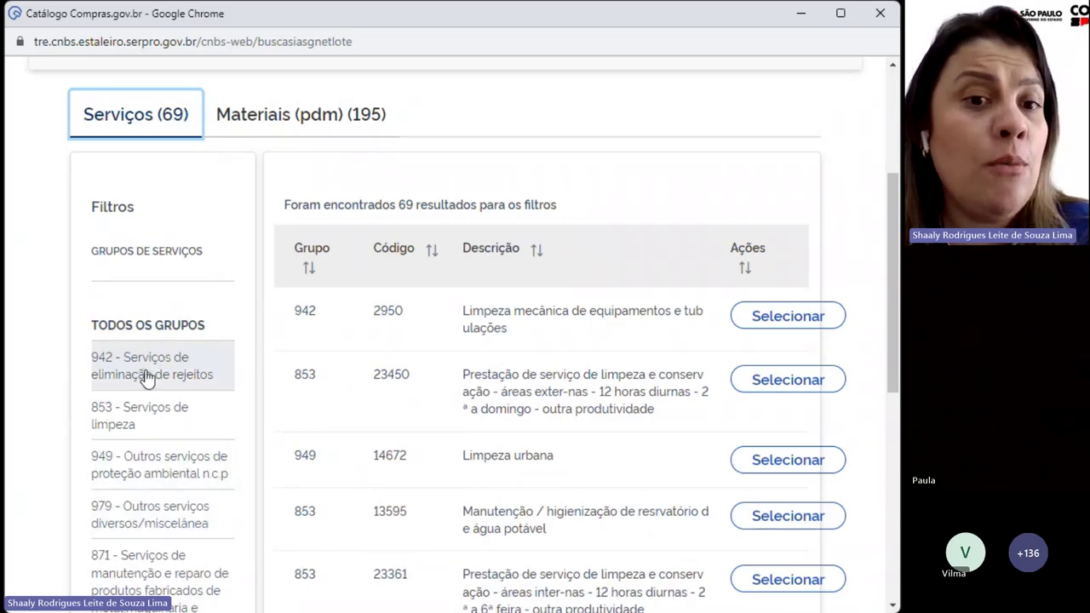
click(145, 377)
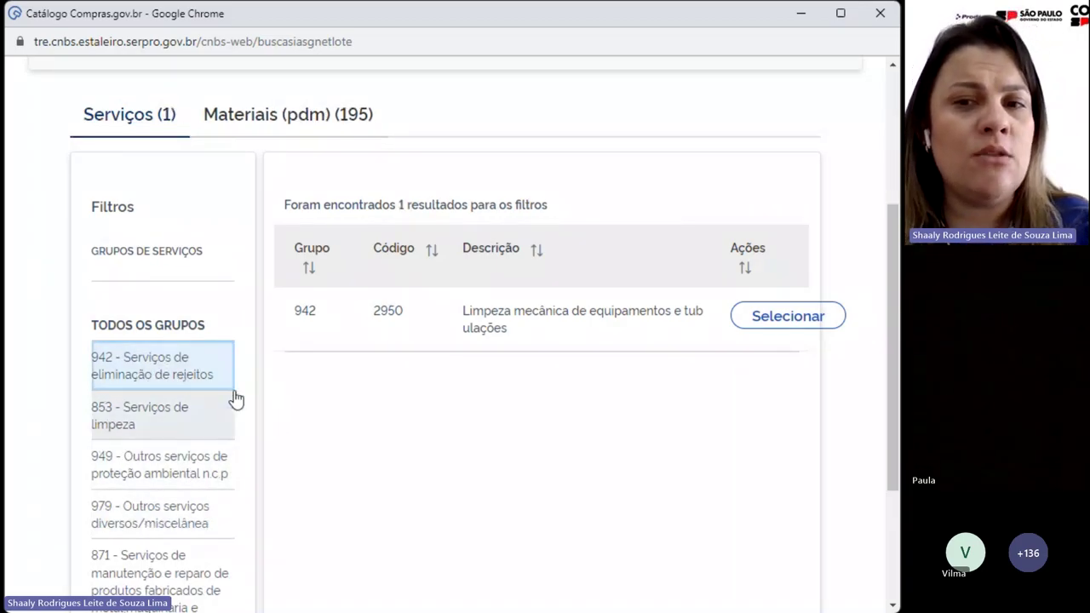
click(145, 417)
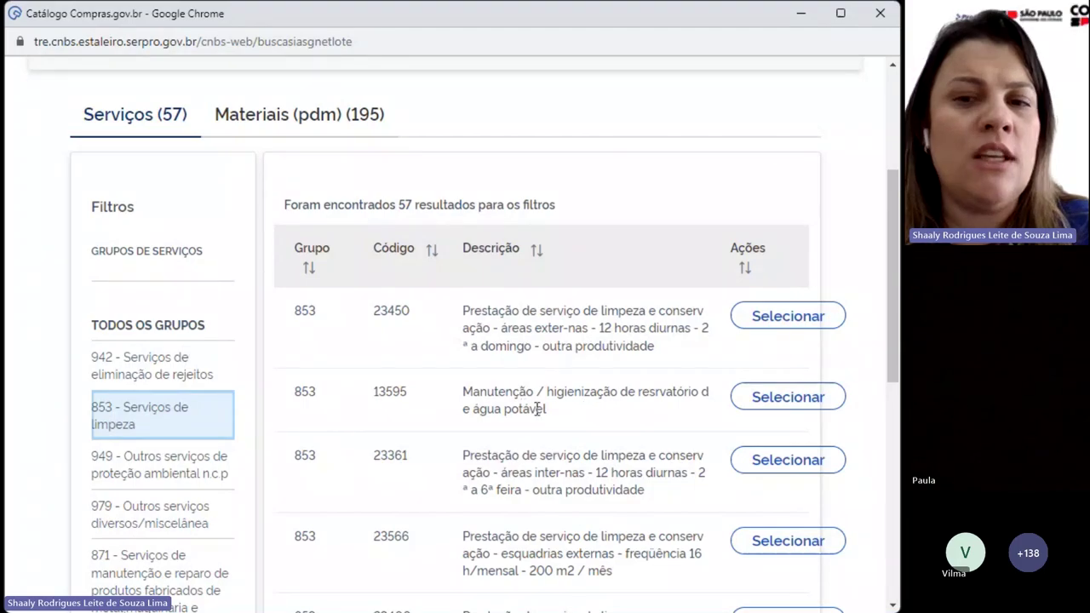
drag(549, 412, 459, 395)
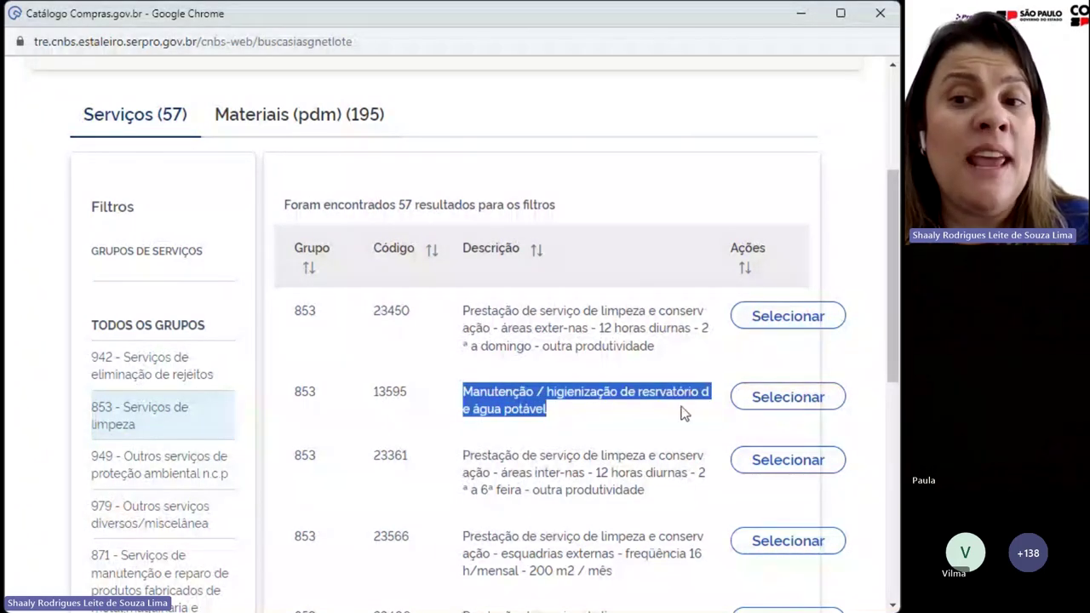
click(762, 399)
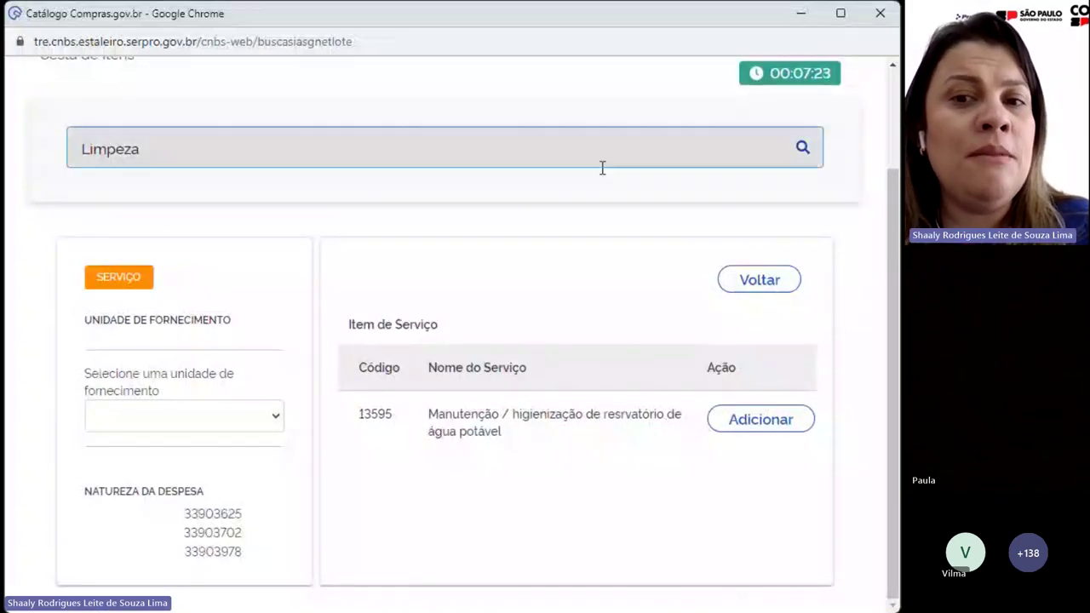
Step: Set the supply unit of service 13595 to METRO QUADRADO and add it to the item basket
scroll(350, 438, up, 1)
scroll(352, 440, down, 1)
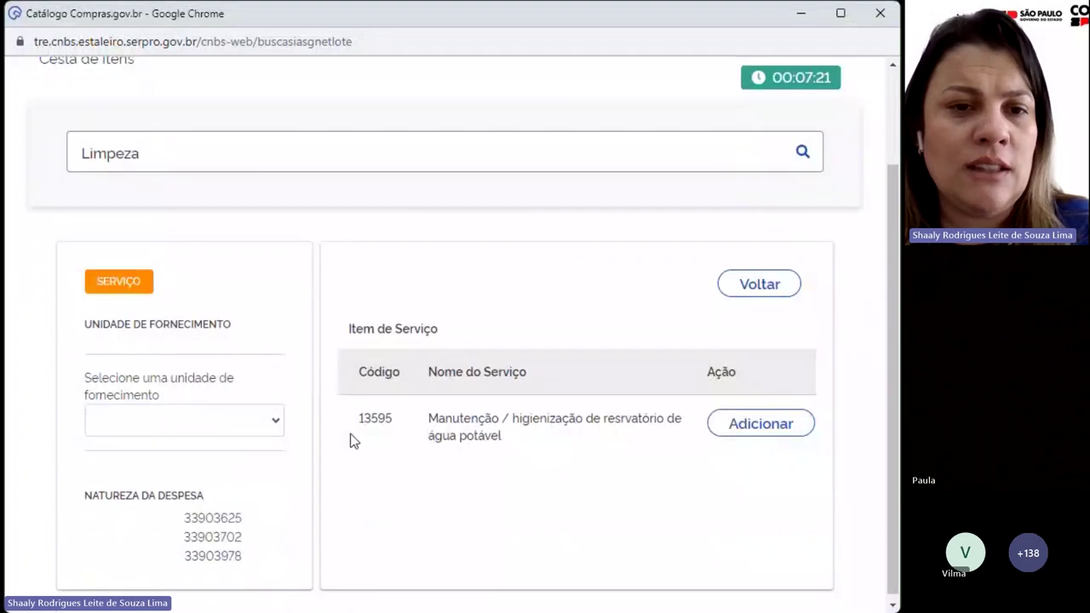
drag(82, 319, 246, 330)
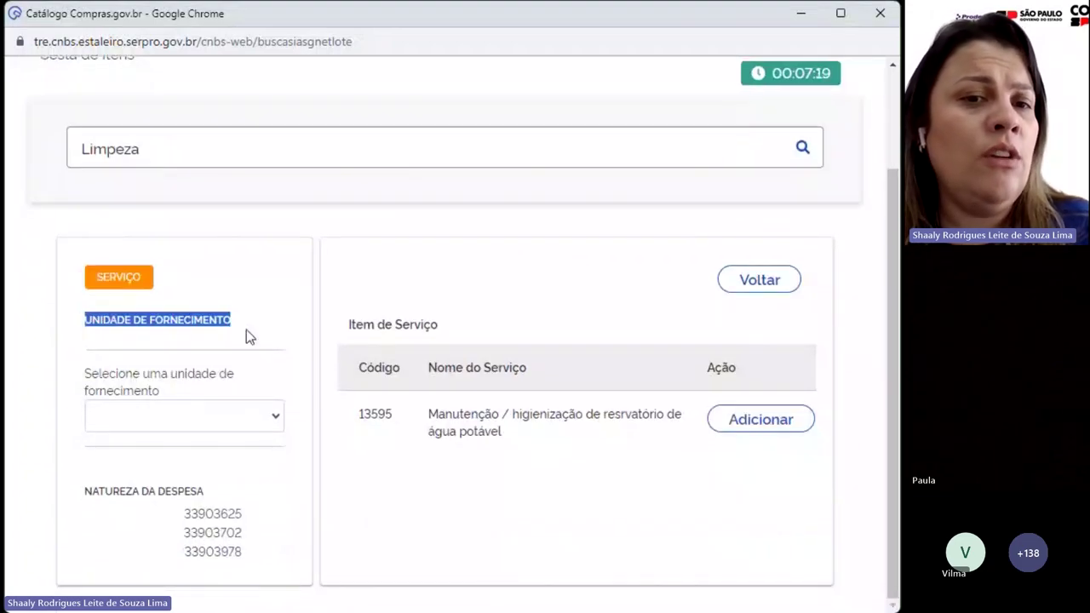
click(275, 417)
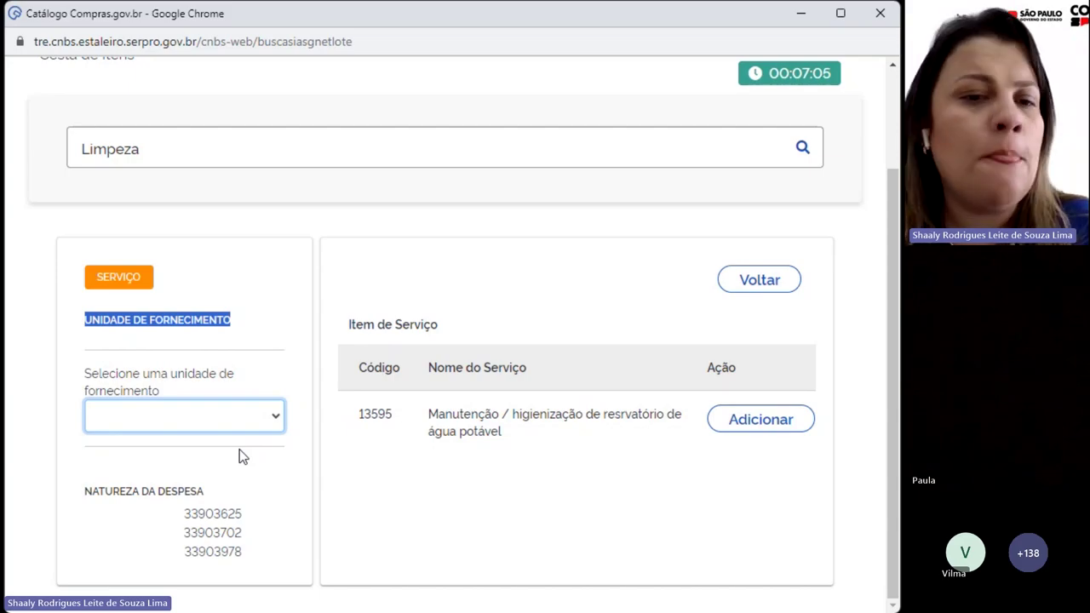
click(239, 454)
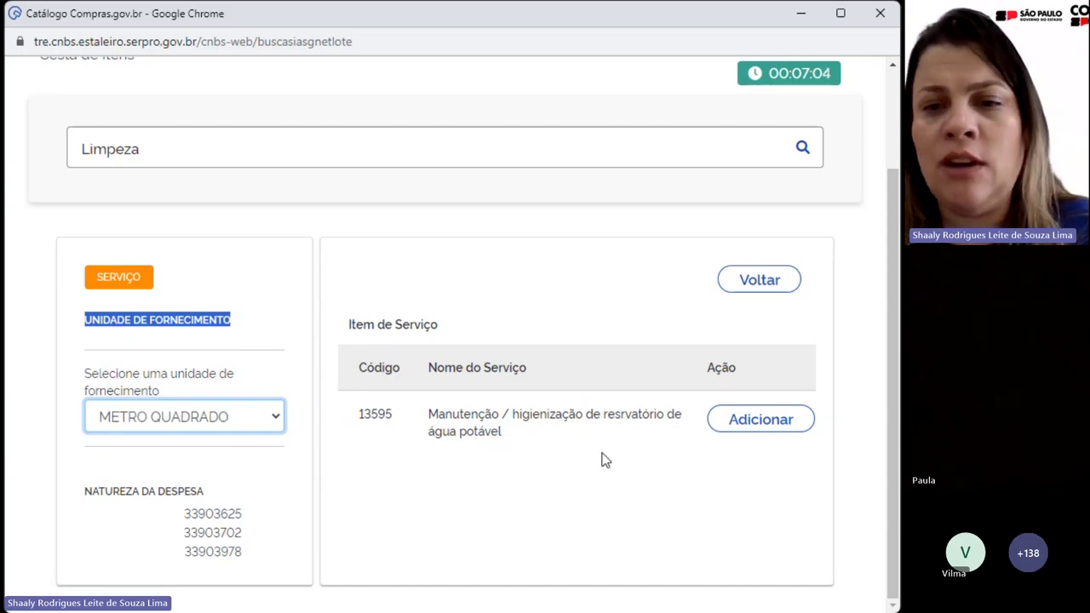
click(751, 420)
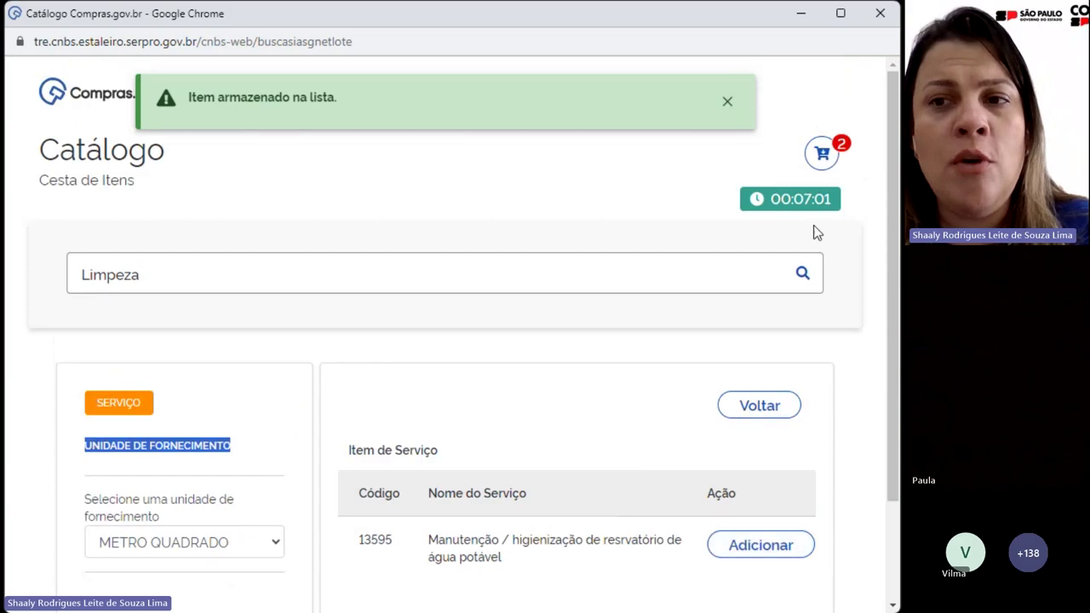
Step: Delete the first of the duplicate service 13595 entries from the basket and add the remaining item to Siasgnet
click(822, 158)
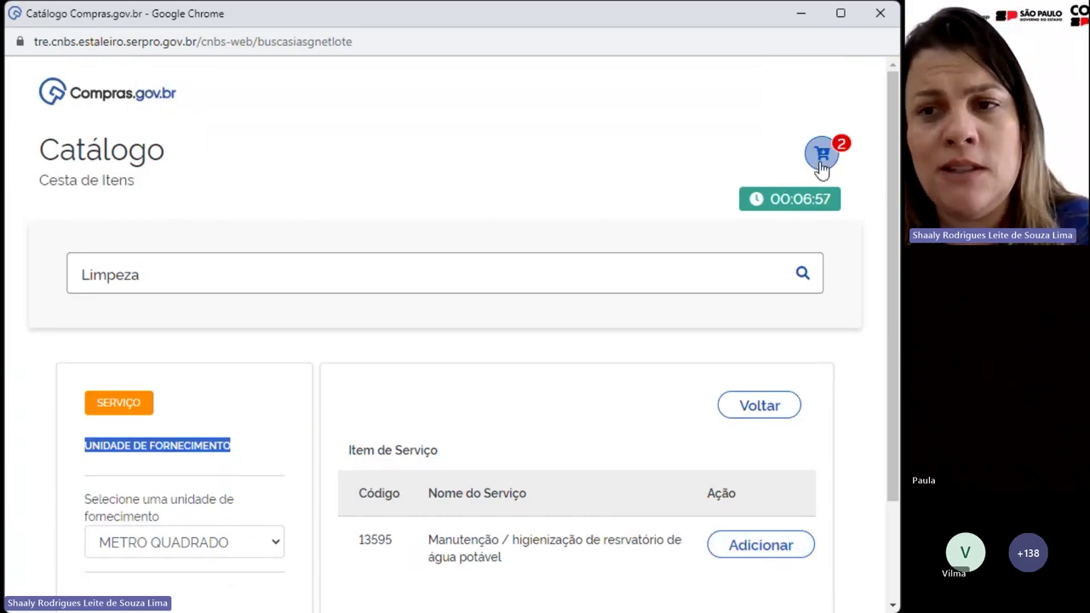
scroll(823, 167, down, 1)
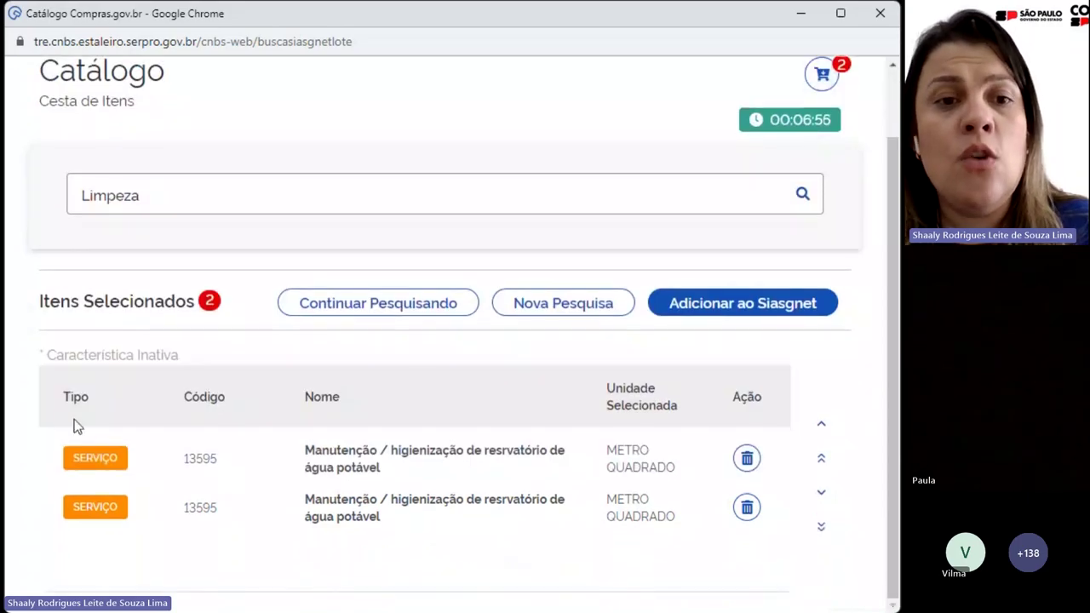
scroll(430, 315, up, 1)
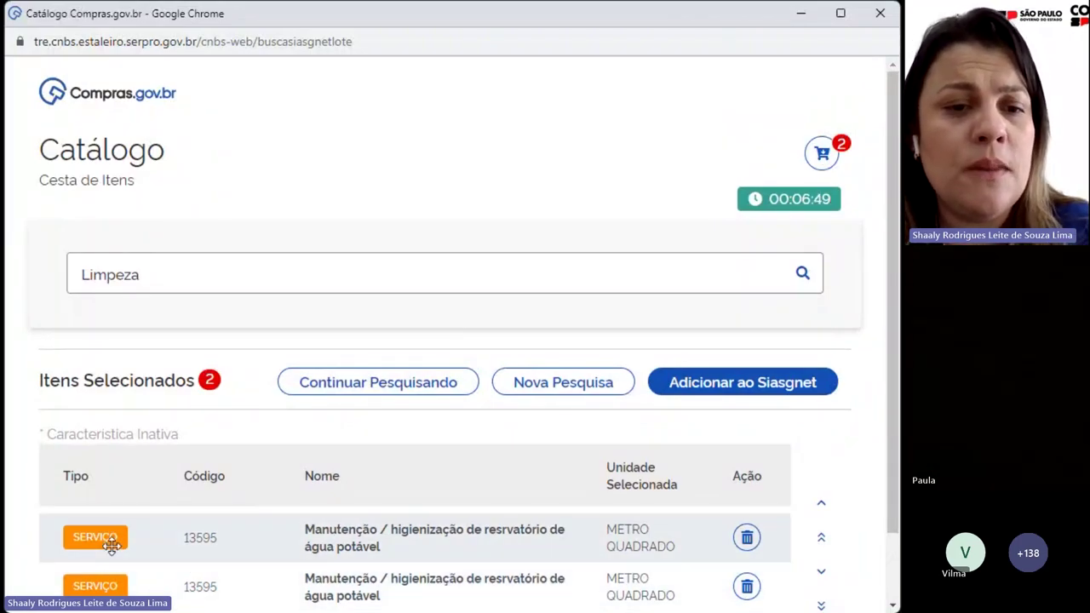
scroll(109, 548, down, 1)
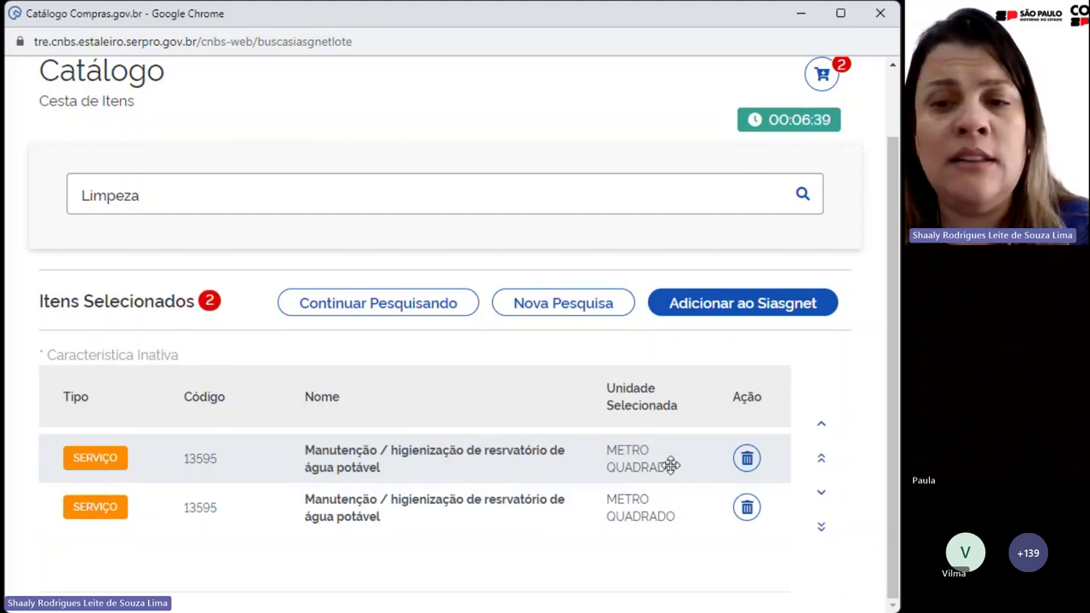
click(749, 468)
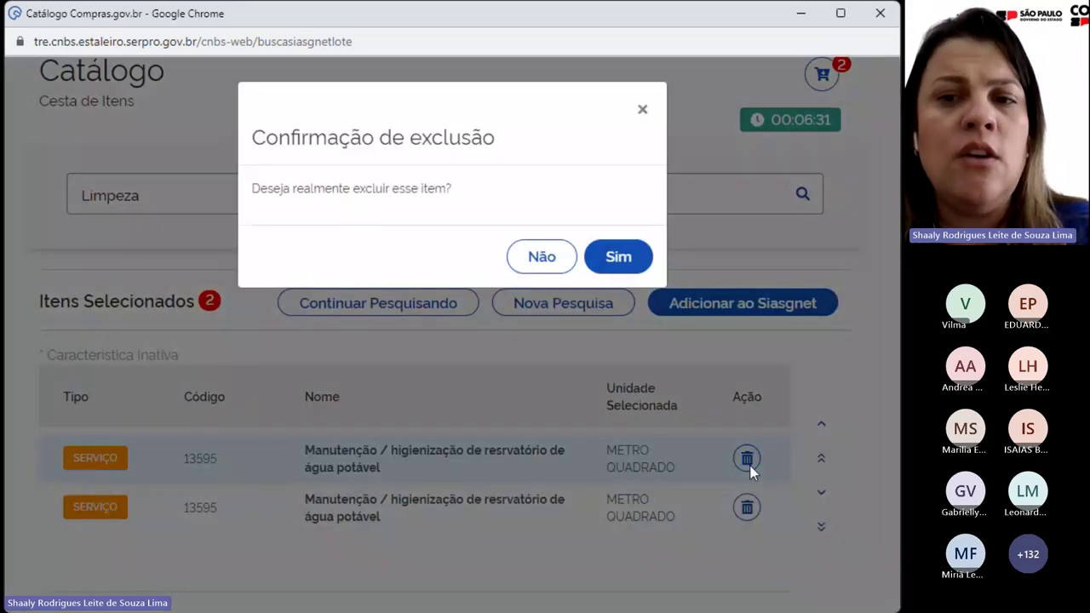
click(616, 258)
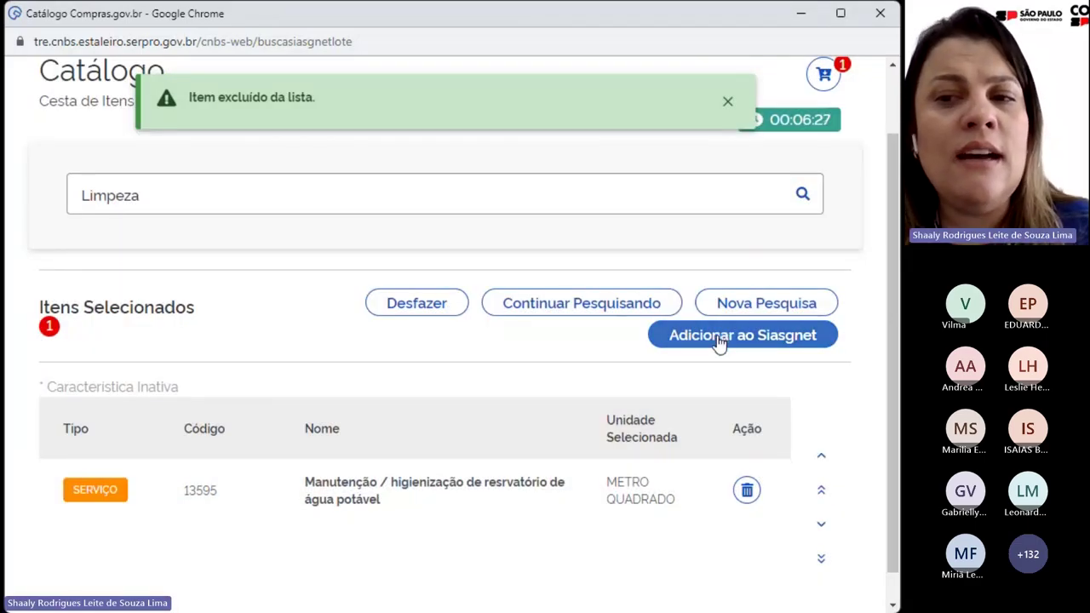
click(720, 340)
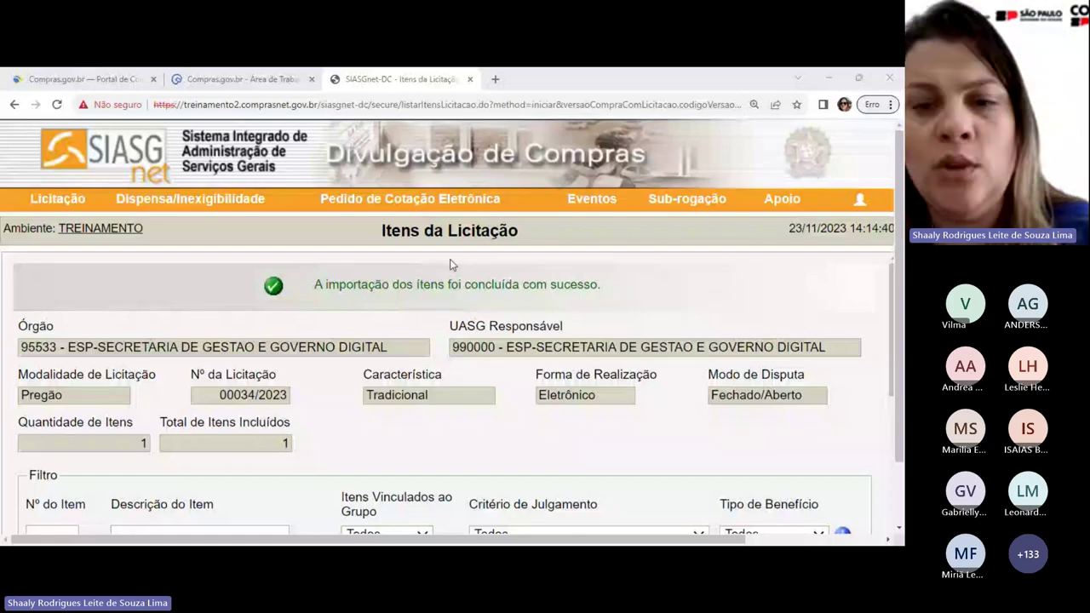
Step: Review the imported item in the bid's item list and view its inconsistency details
scroll(588, 264, down, 3)
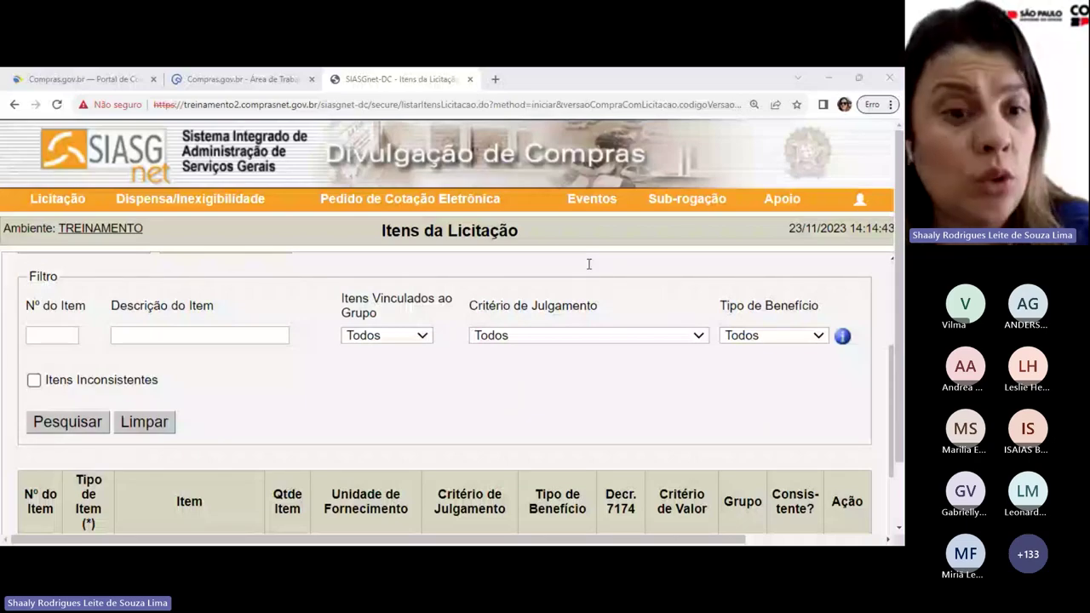
scroll(189, 439, up, 3)
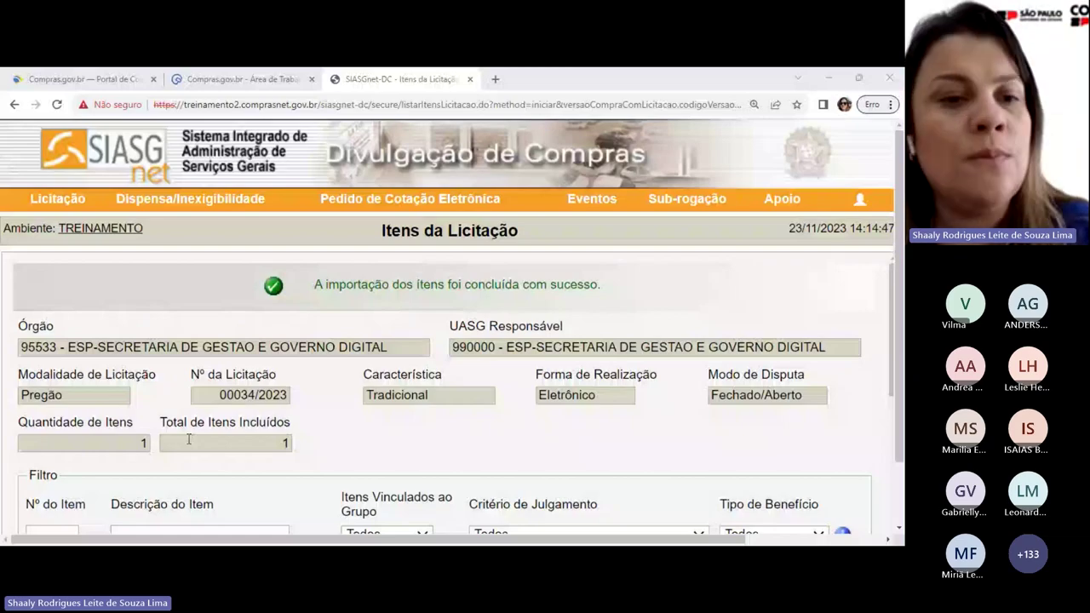
scroll(189, 439, down, 6)
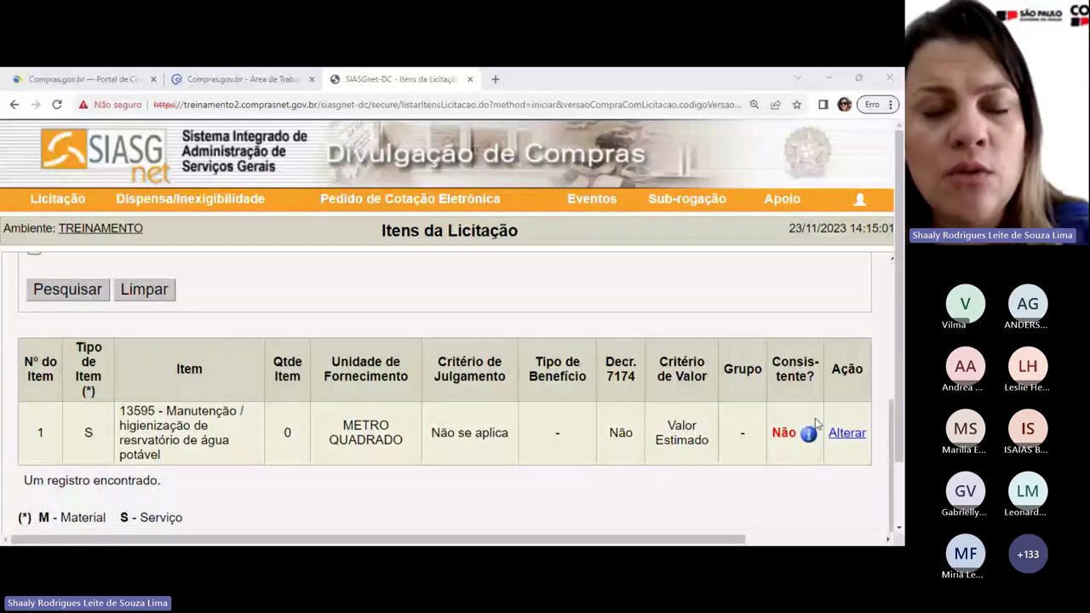
mouse_move(807, 434)
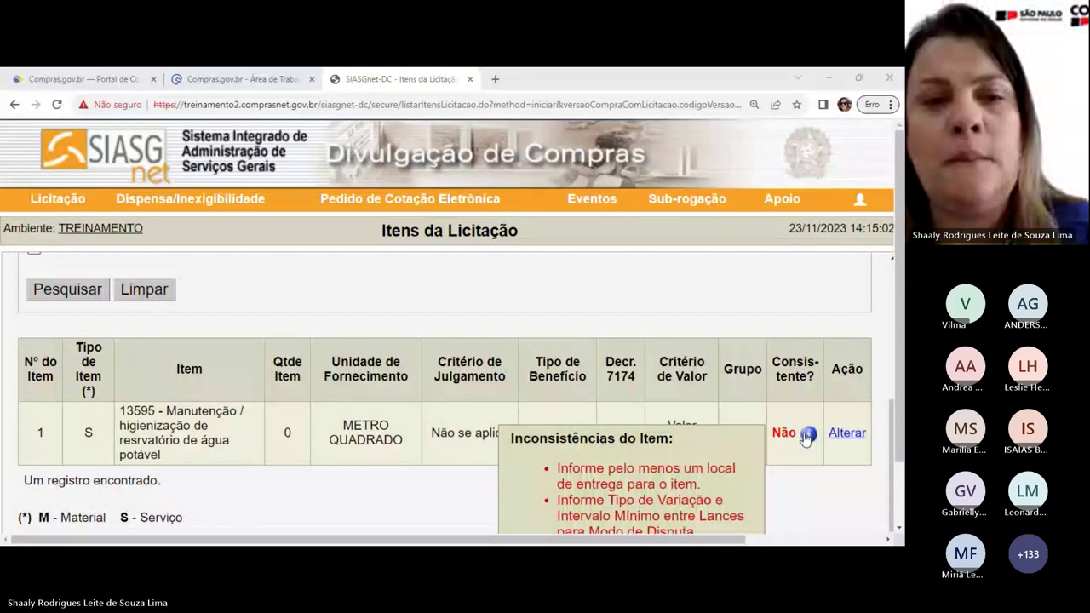
Step: Open item 1 for alteration and correct "resrvatório" to "reservatório" in its Descrição Detalhada
scroll(806, 438, down, 1)
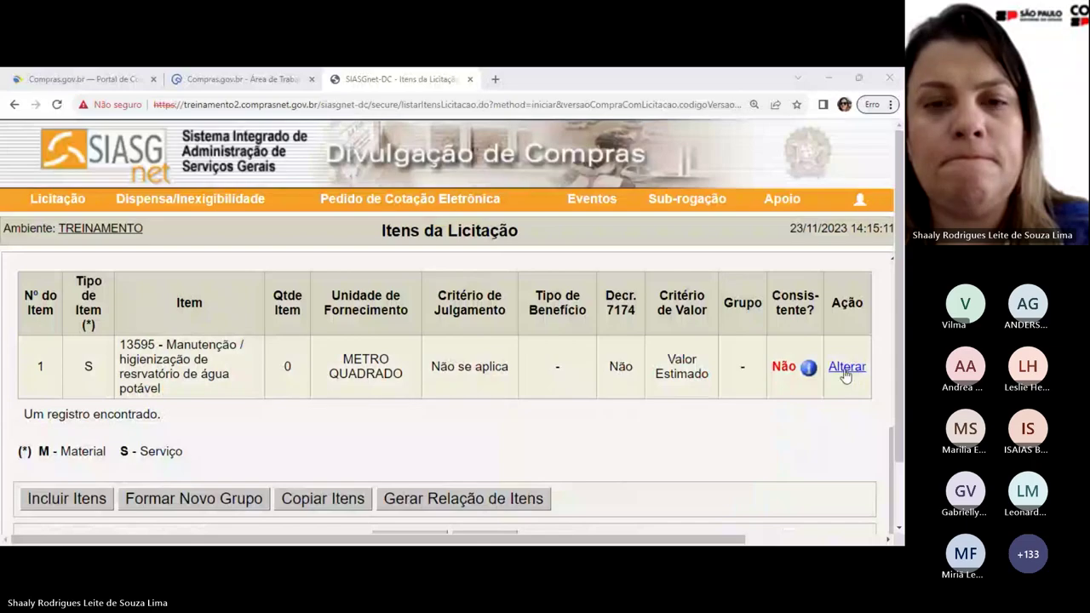
click(844, 367)
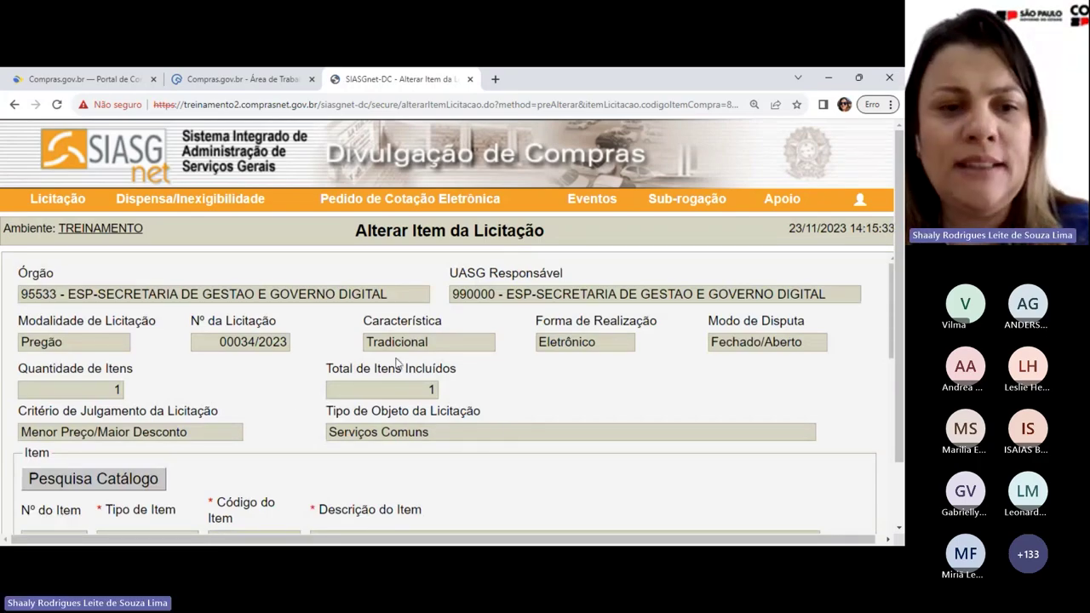
scroll(396, 363, down, 3)
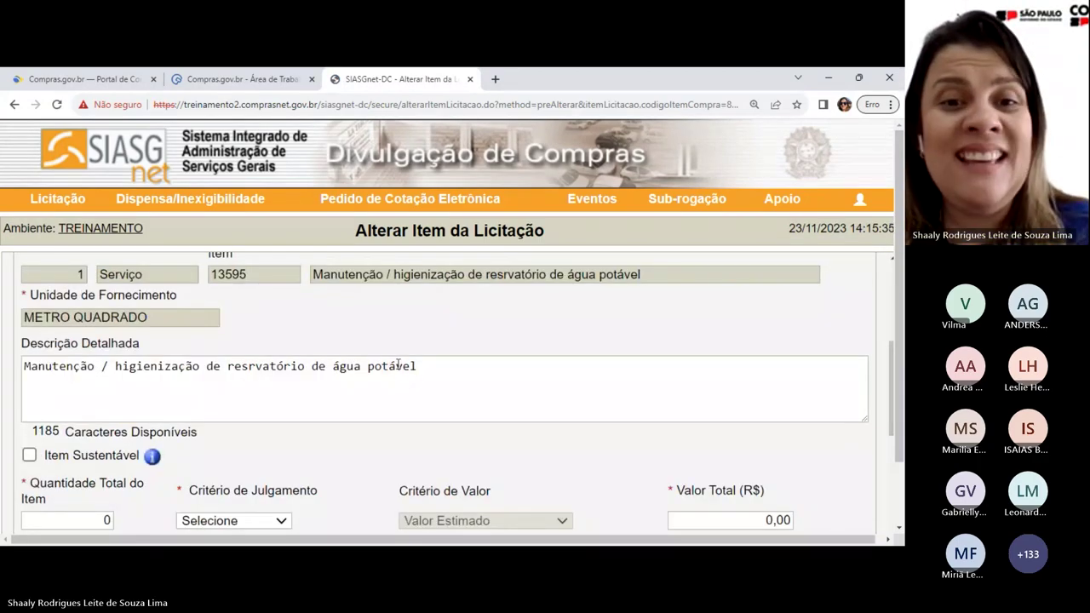
click(423, 373)
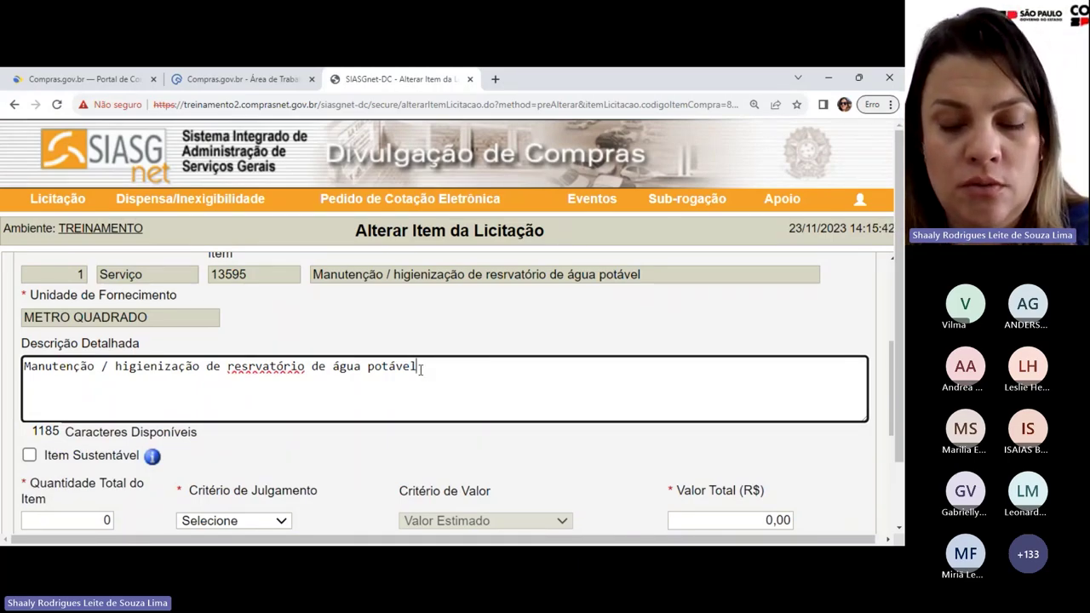
drag(418, 366, 229, 366)
click(247, 364)
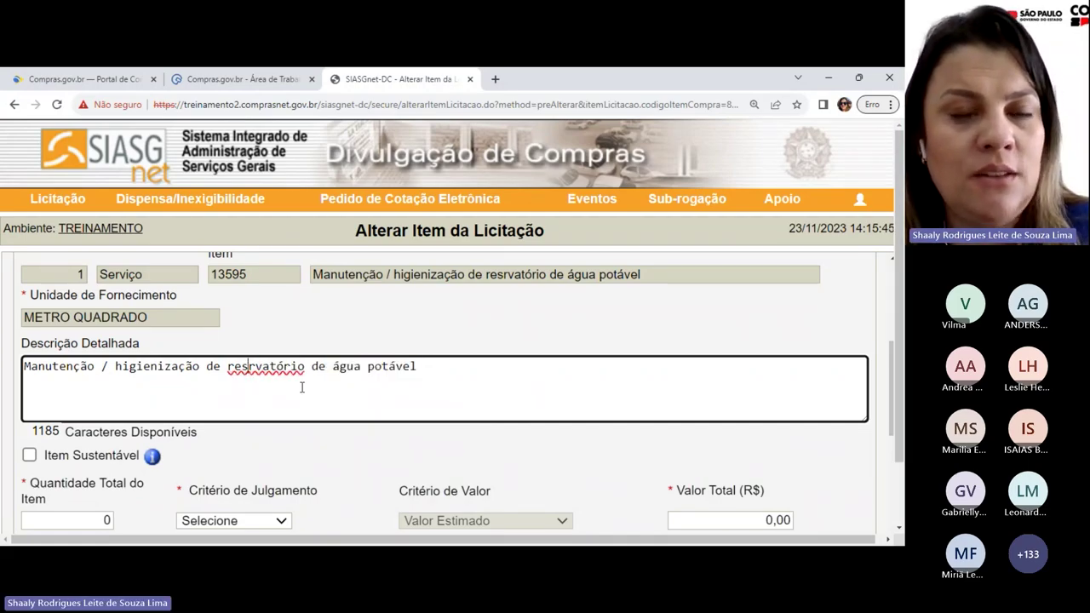
text(e)
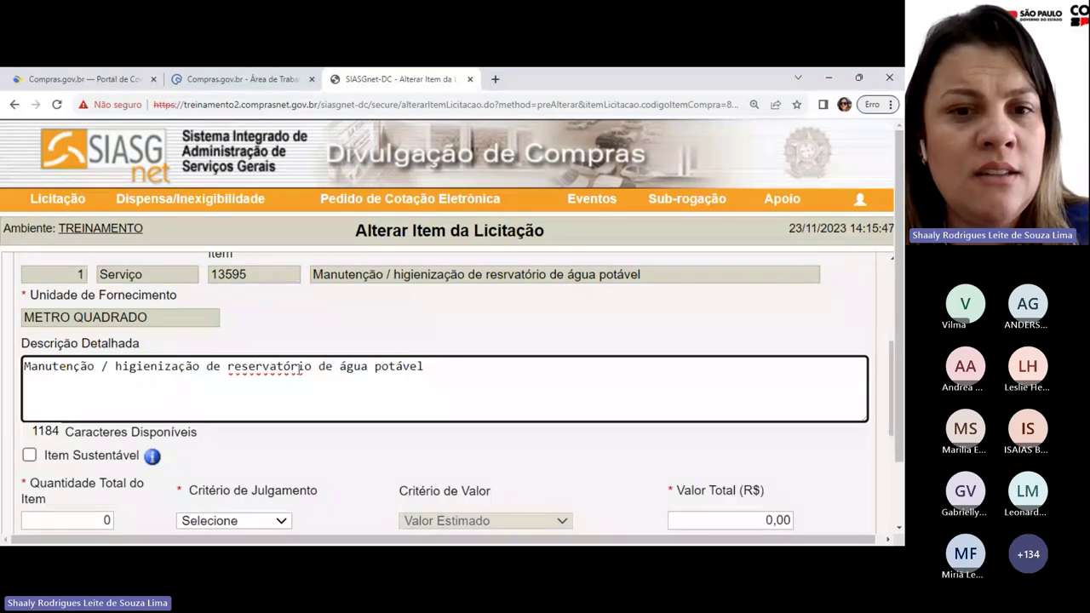
Step: Append "da sede da SGGD e dos prédios anexos." to the end of the item's Descrição Detalhada
click(439, 365)
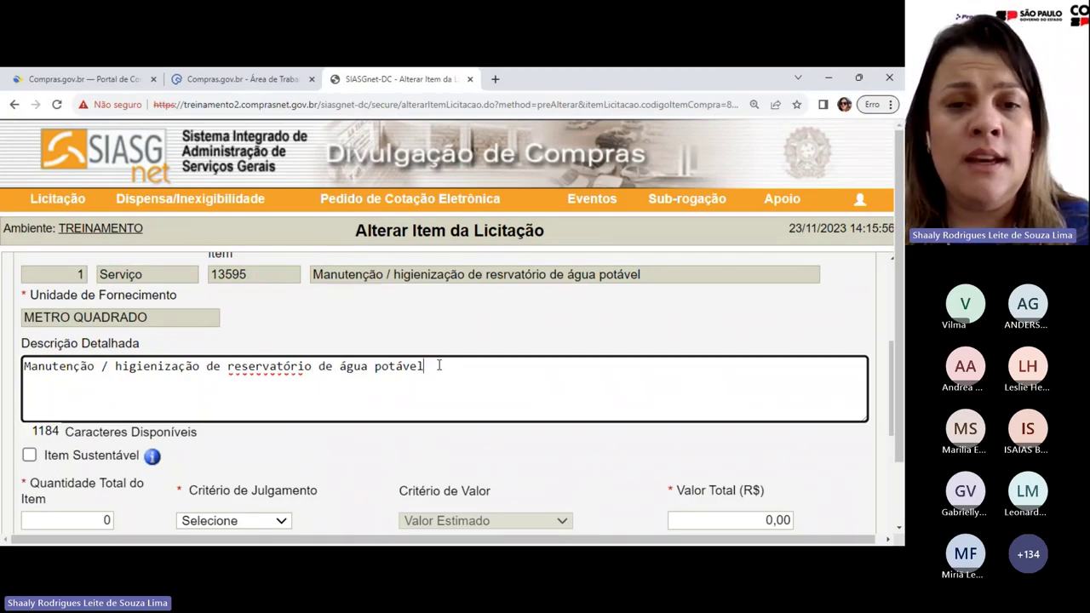
text(da sed)
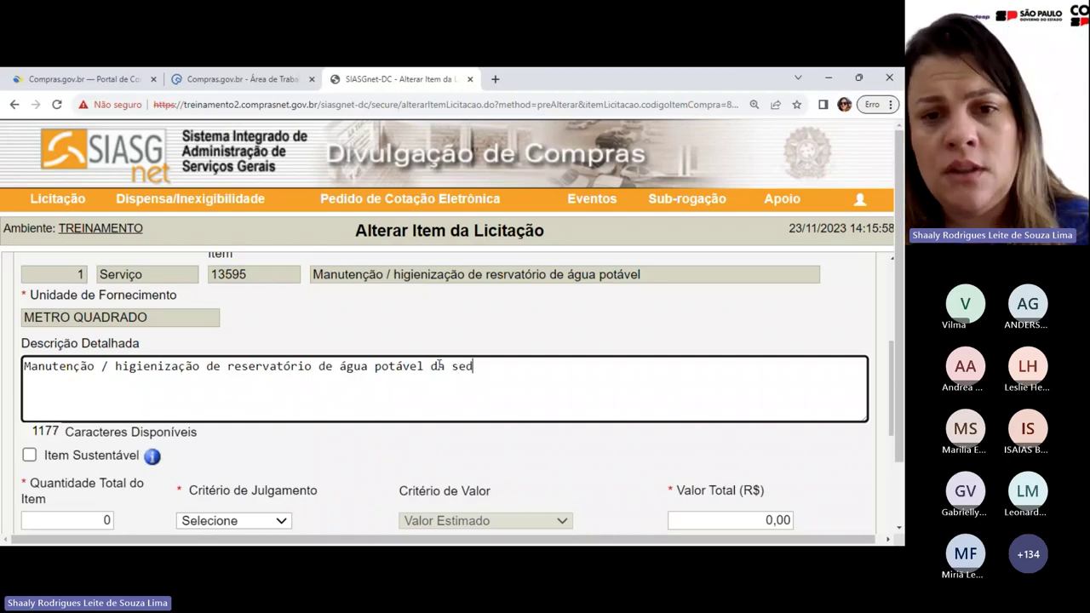
text(e da SGGD)
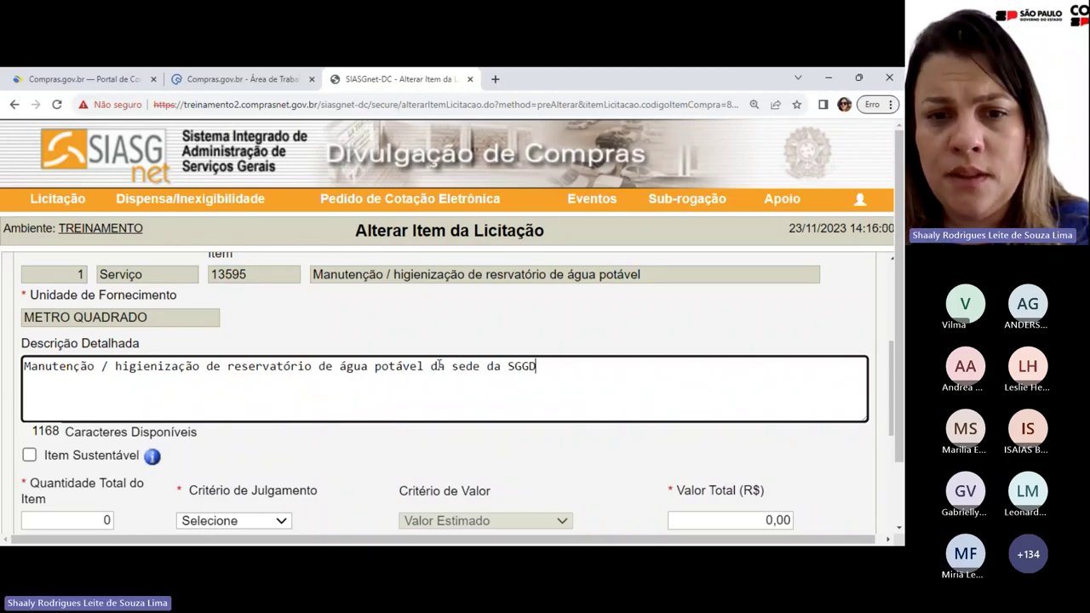
text( e dos )
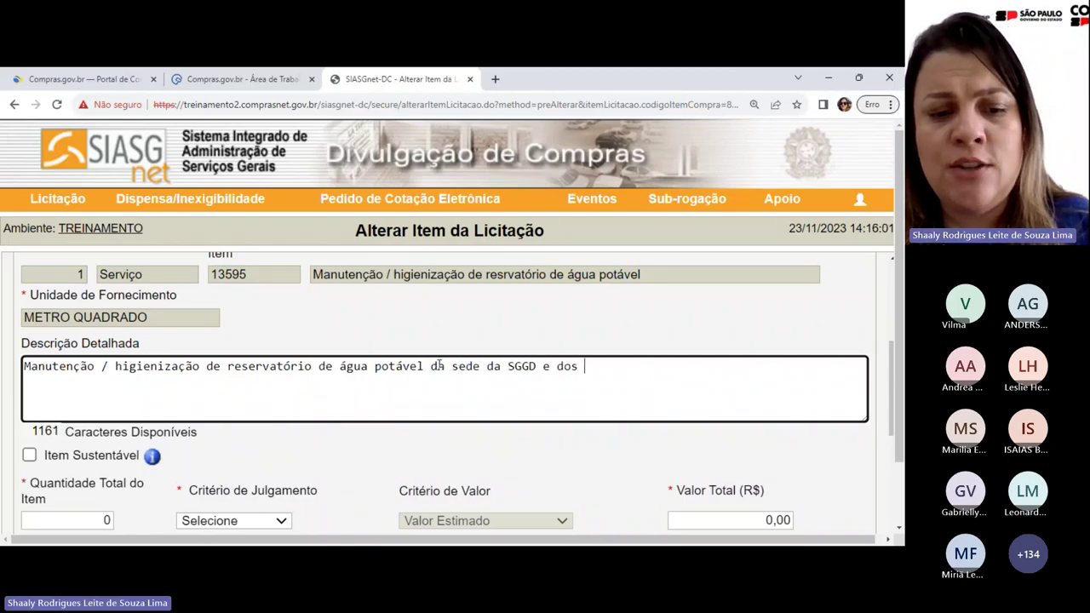
text(prédios)
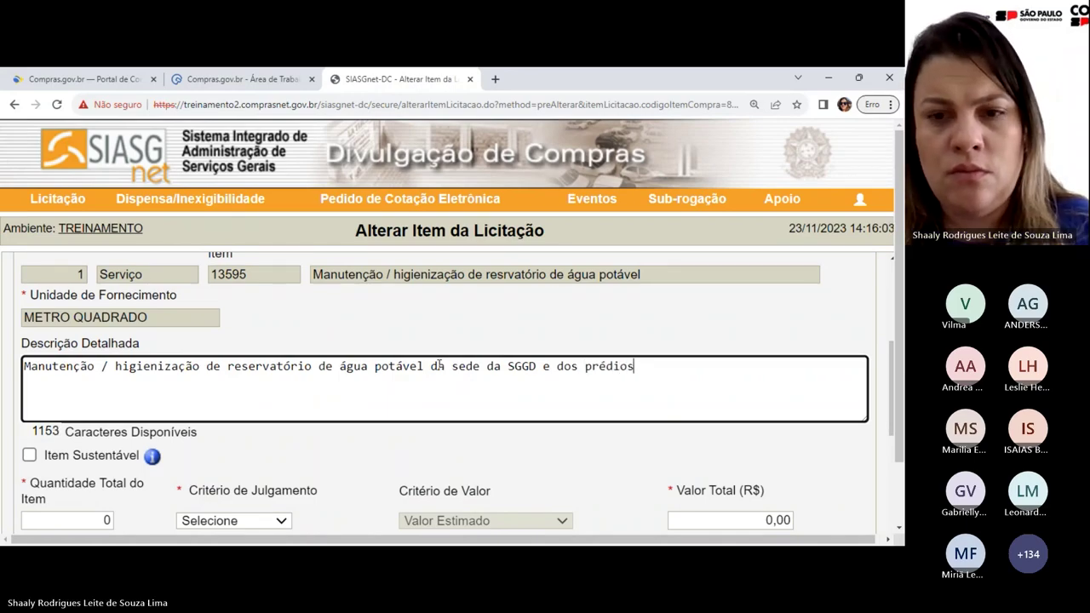
text( anexos.)
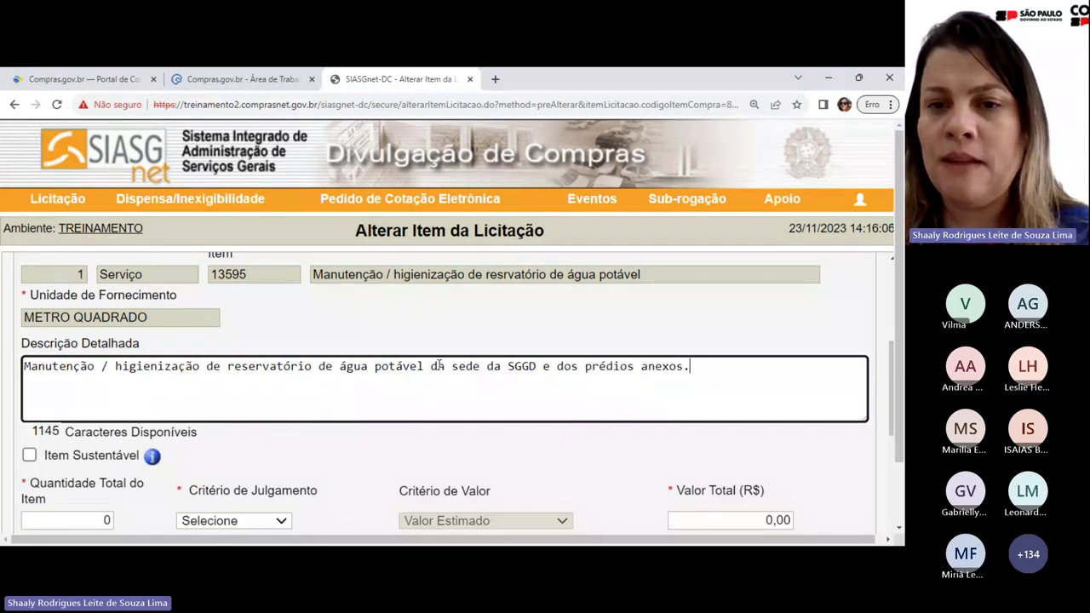
Step: Set the item's Quantidade Total to 2000
scroll(438, 365, down, 2)
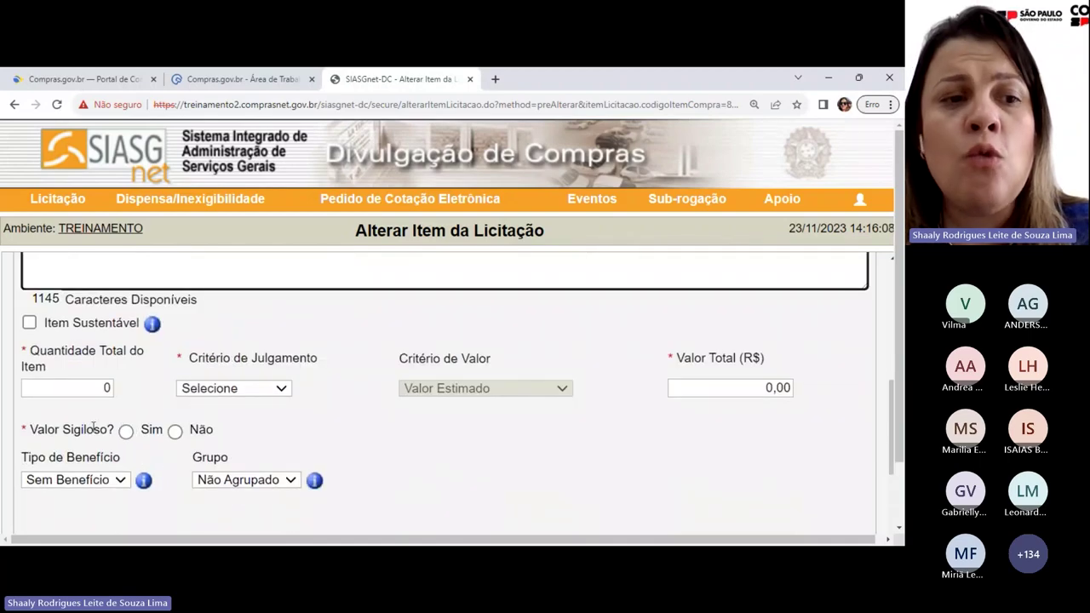
click(85, 389)
key(BackSpace)
text(2000)
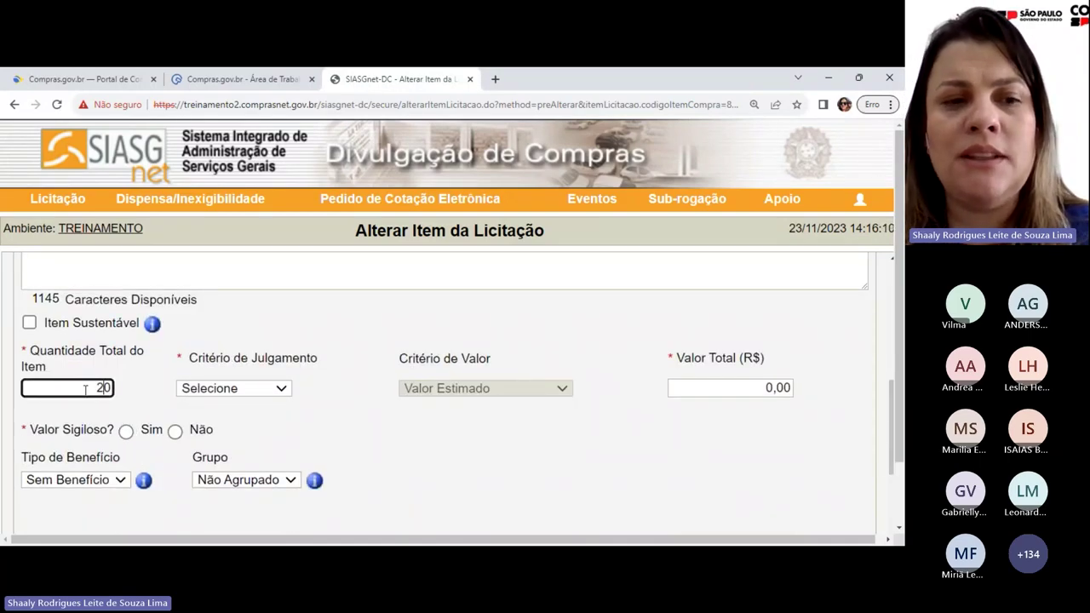
drag(85, 389, 125, 399)
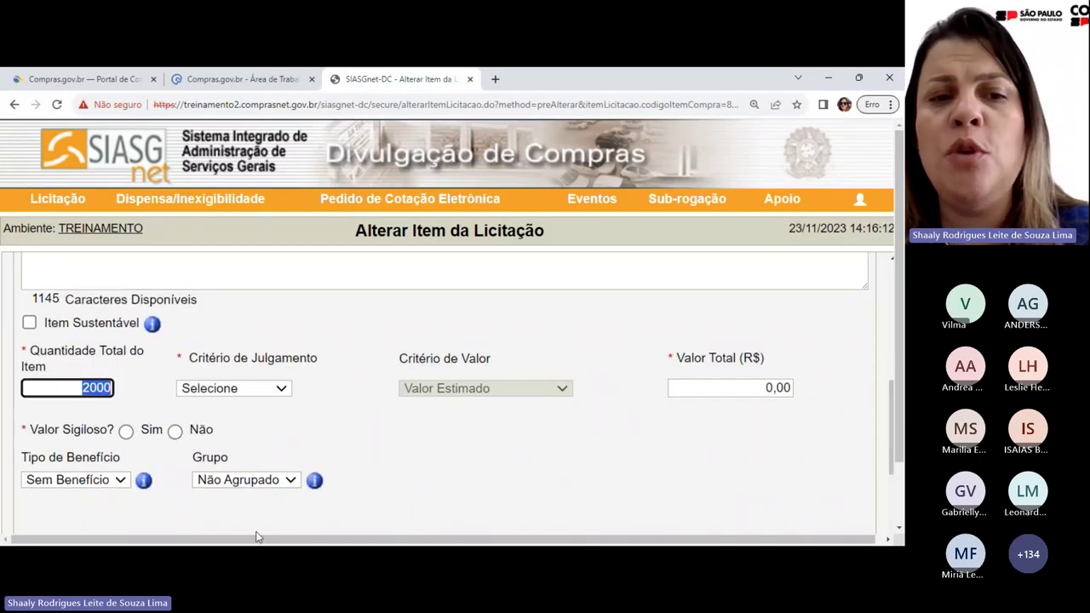
Step: Set the item's Critério de Julgamento to Menor Preço and its Valor Total to R$ 80.000,00
click(283, 388)
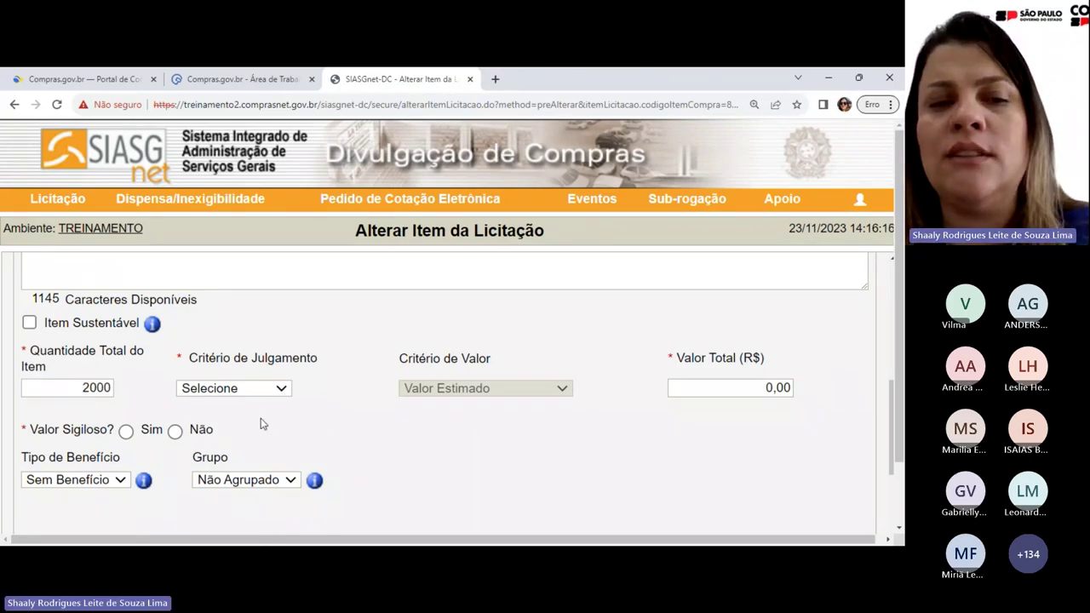
key(Down)
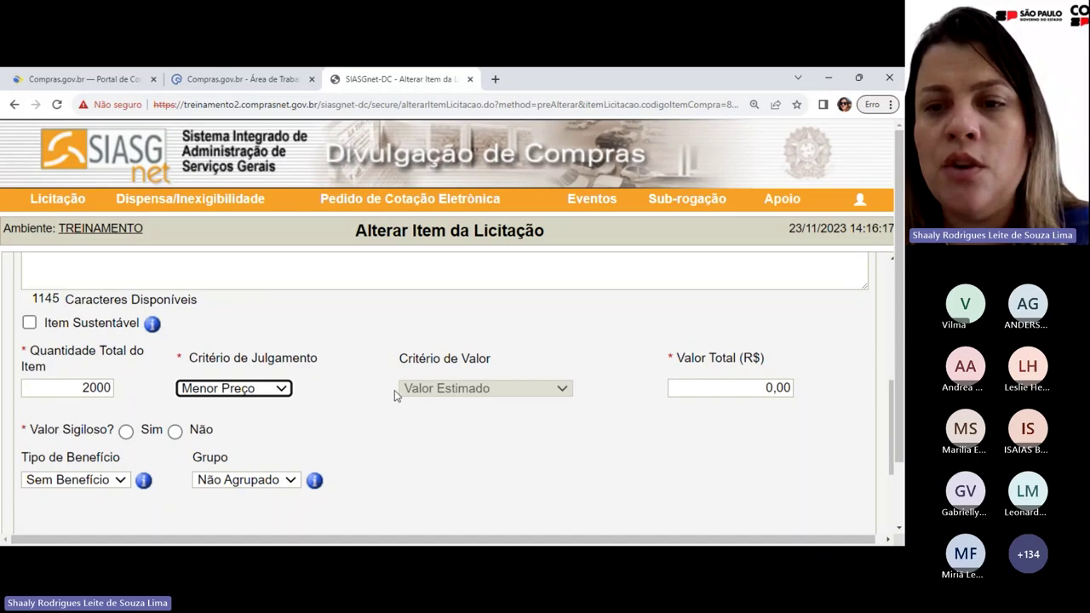
click(711, 388)
text(80.000)
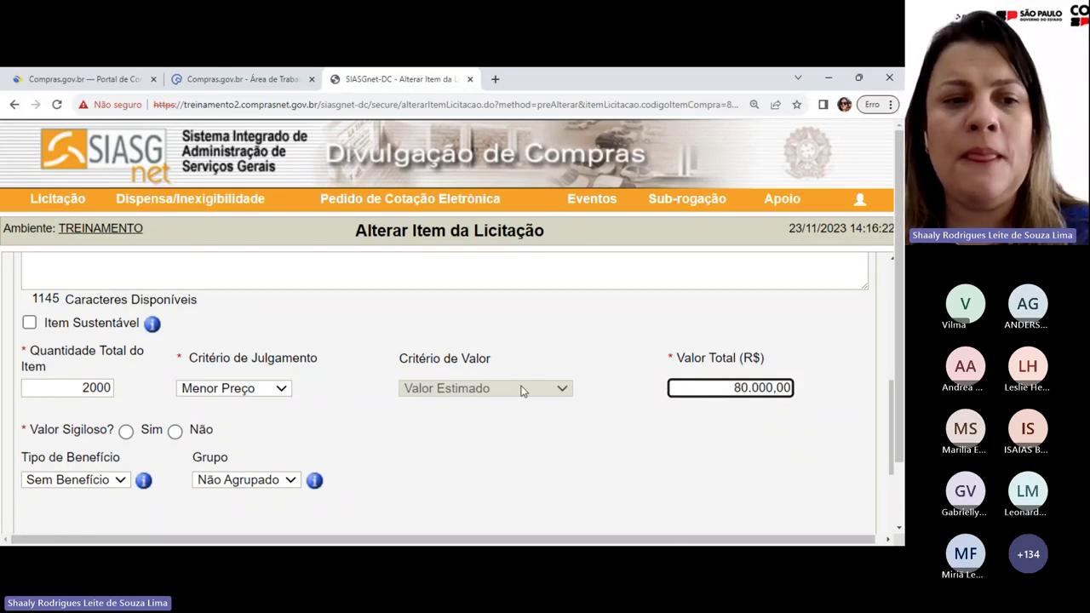
Step: Set the item's Valor Sigiloso option to Não
click(126, 432)
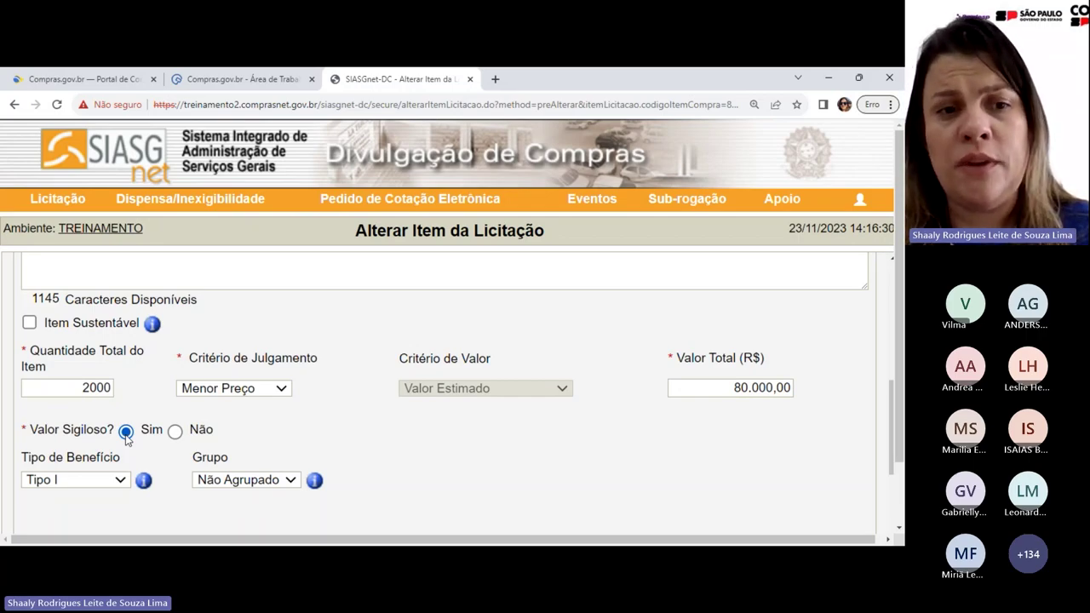
click(175, 432)
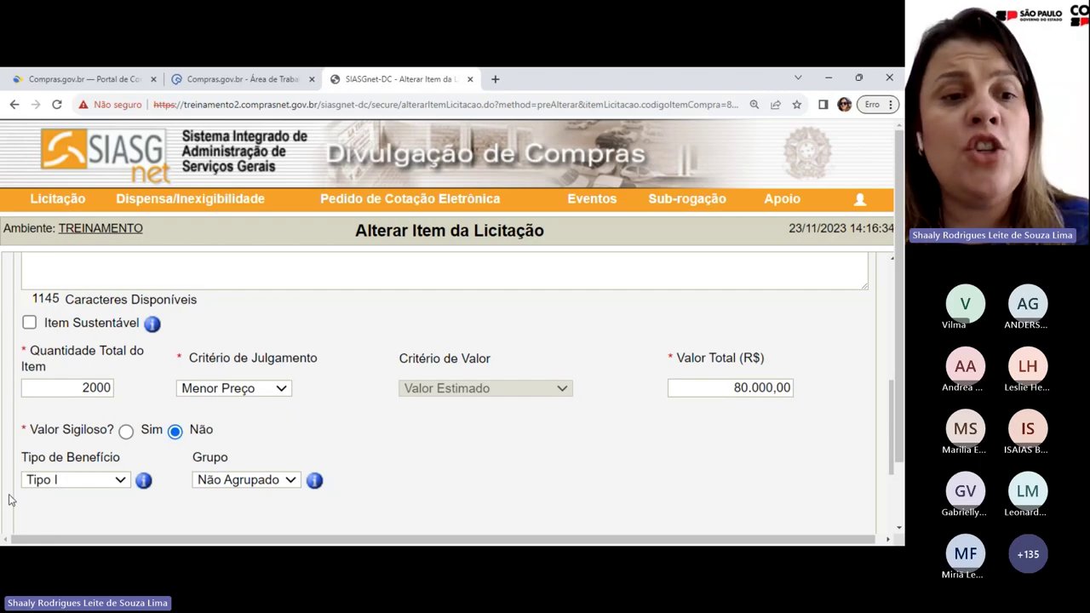
mouse_move(146, 479)
scroll(146, 480, down, 1)
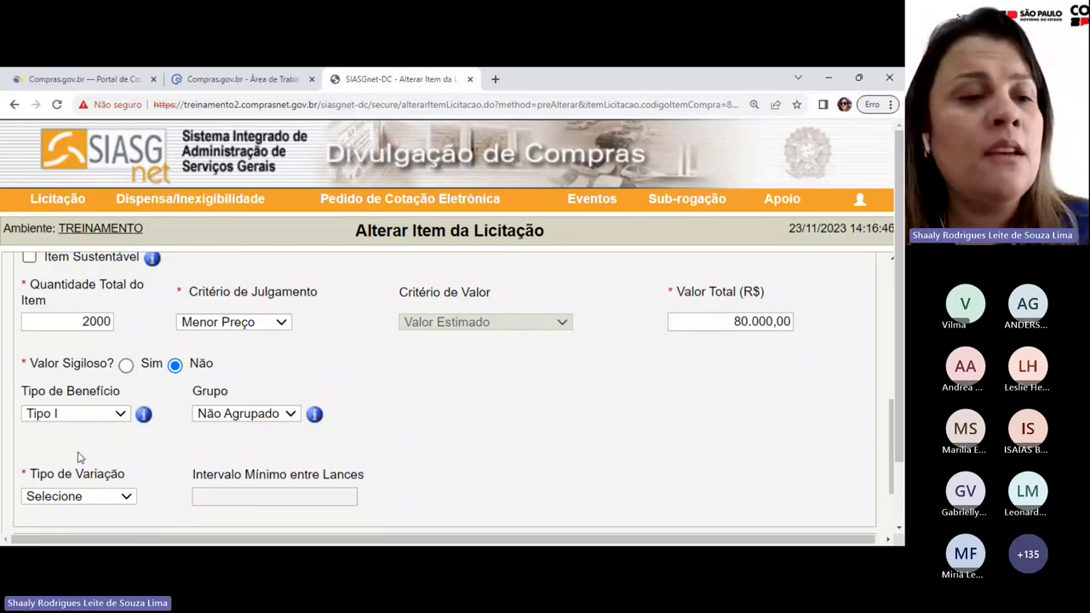
Step: Set the item's Tipo de Variação to Monetário with an Intervalo Mínimo entre Lances of 1,00
scroll(86, 451, down, 2)
scroll(115, 413, up, 1)
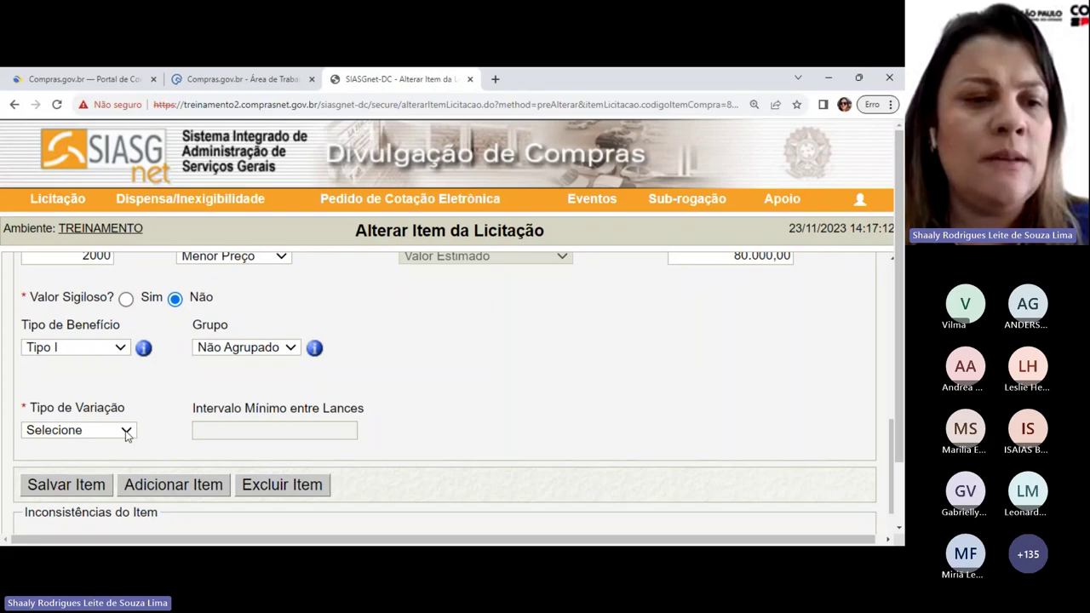
click(99, 482)
click(265, 430)
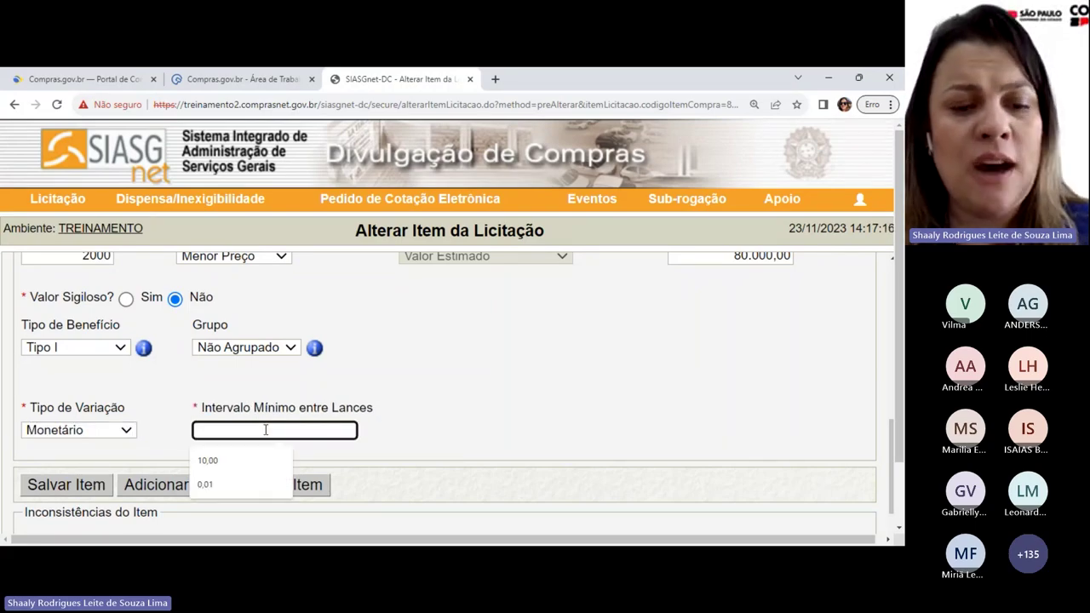
text(100)
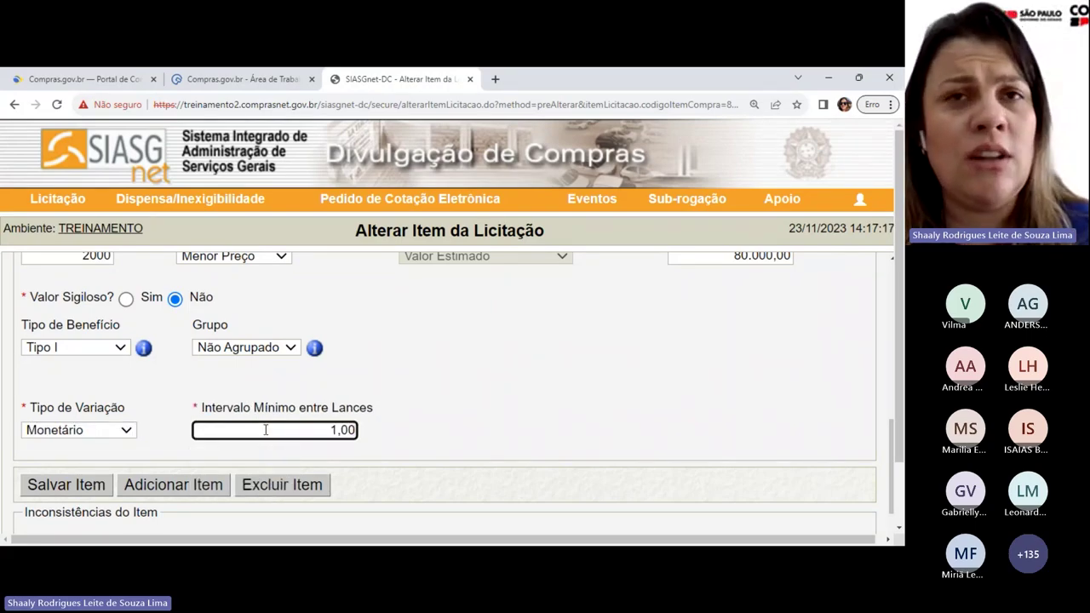
Step: Save the altered item and return to the bid's list of items
click(86, 485)
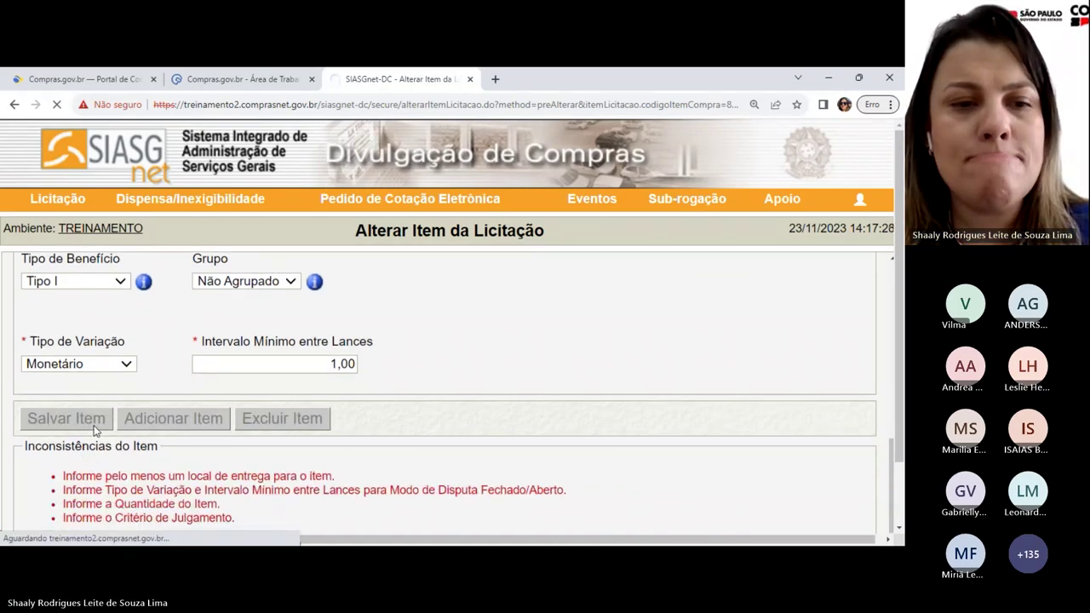
scroll(349, 433, down, 1)
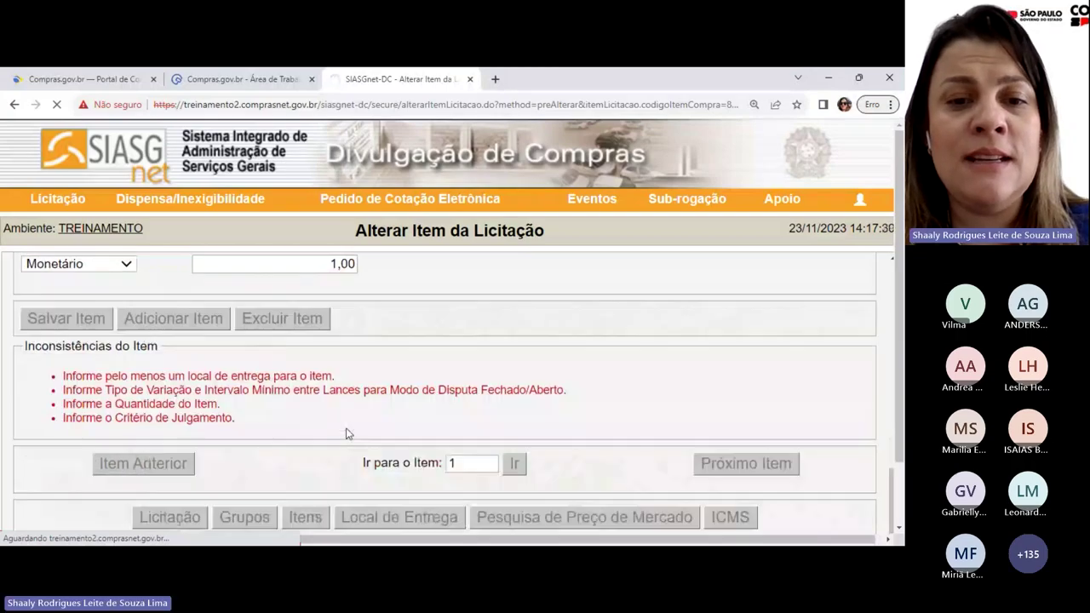
scroll(347, 433, up, 2)
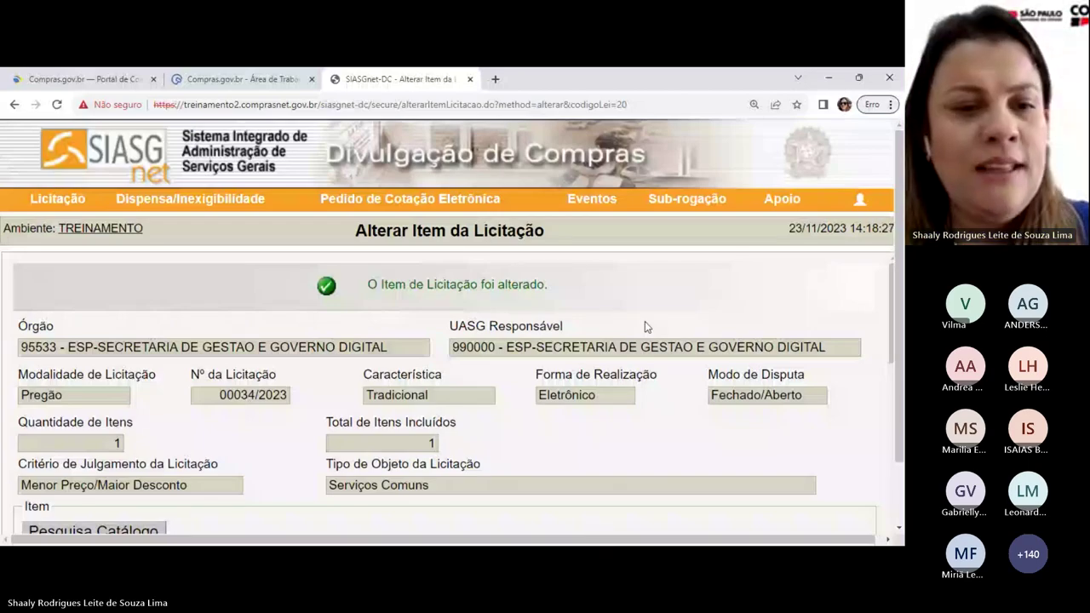
scroll(195, 360, down, 10)
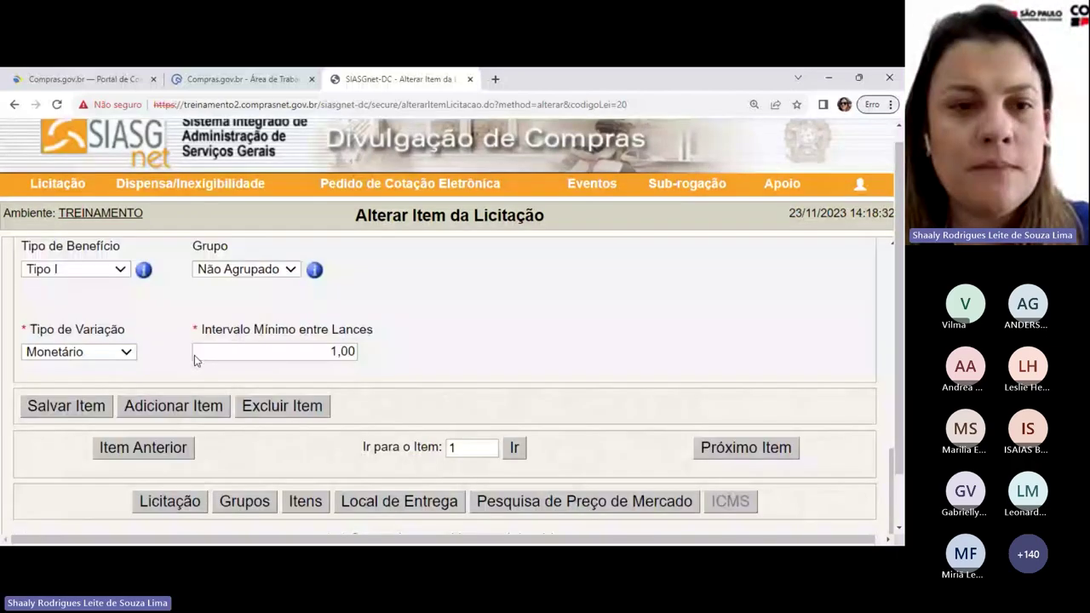
scroll(195, 360, down, 1)
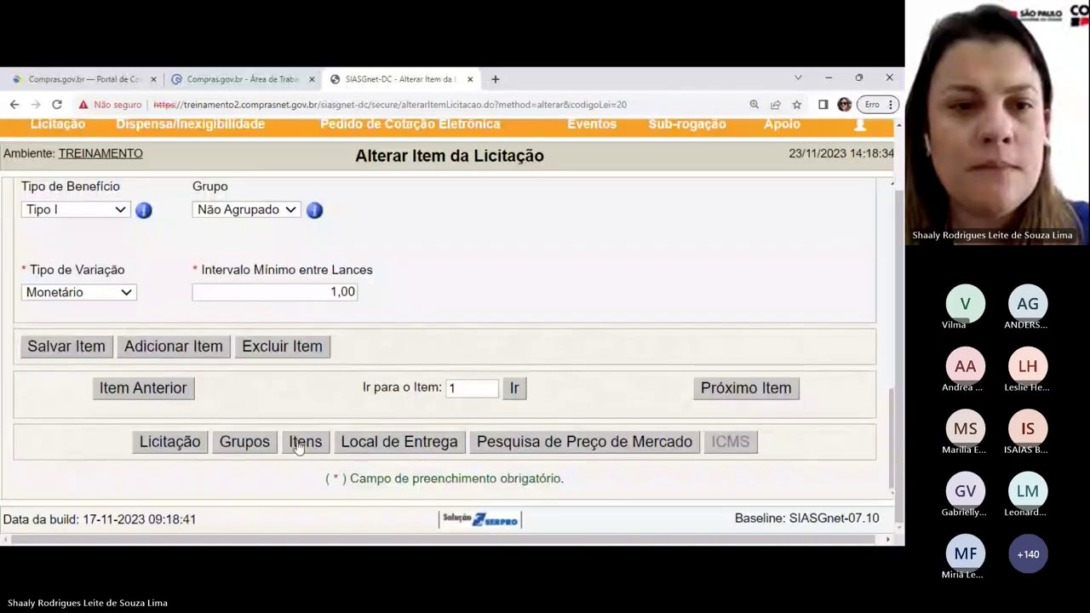
click(305, 442)
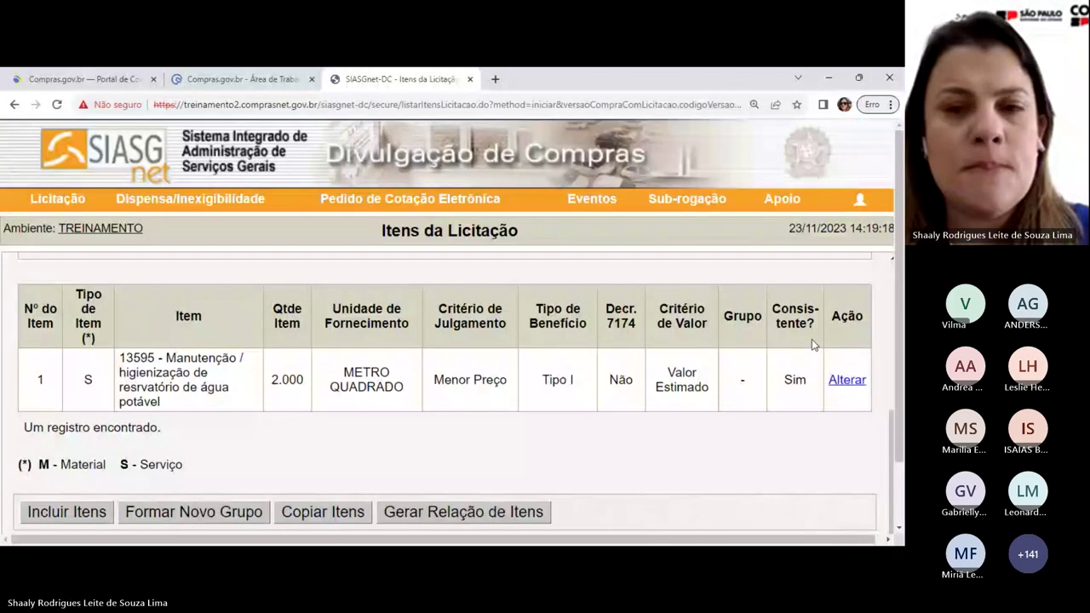
Step: Generate the Relação de Itens for Pregão 00034/2023
click(467, 514)
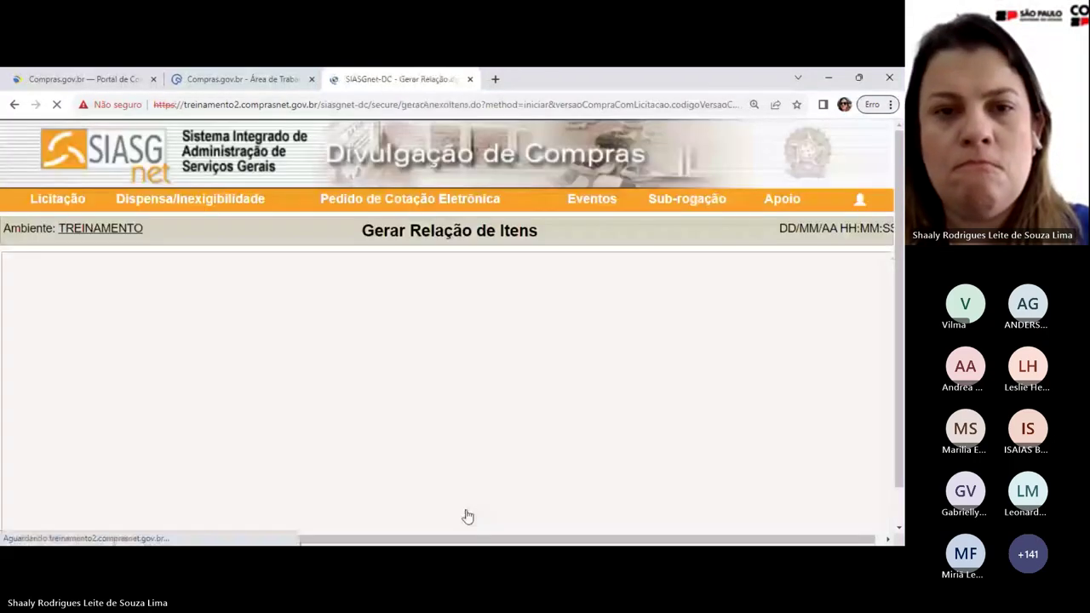
scroll(469, 483, down, 3)
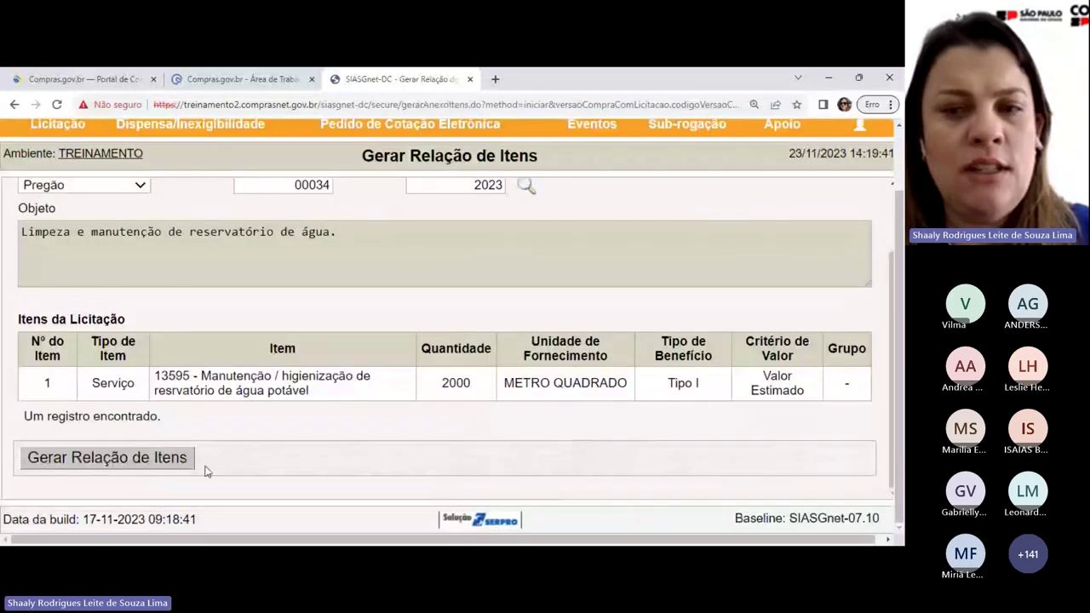
click(177, 460)
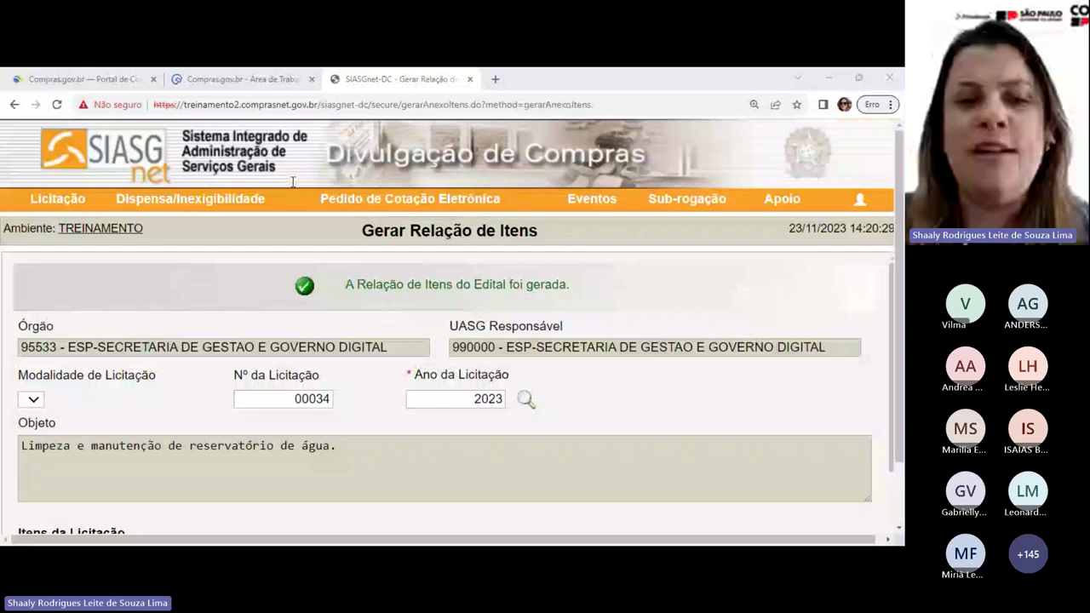
Step: Transfer the bid's edital using the file "Edital e Anexos" from the Downloads folder
scroll(324, 359, down, 3)
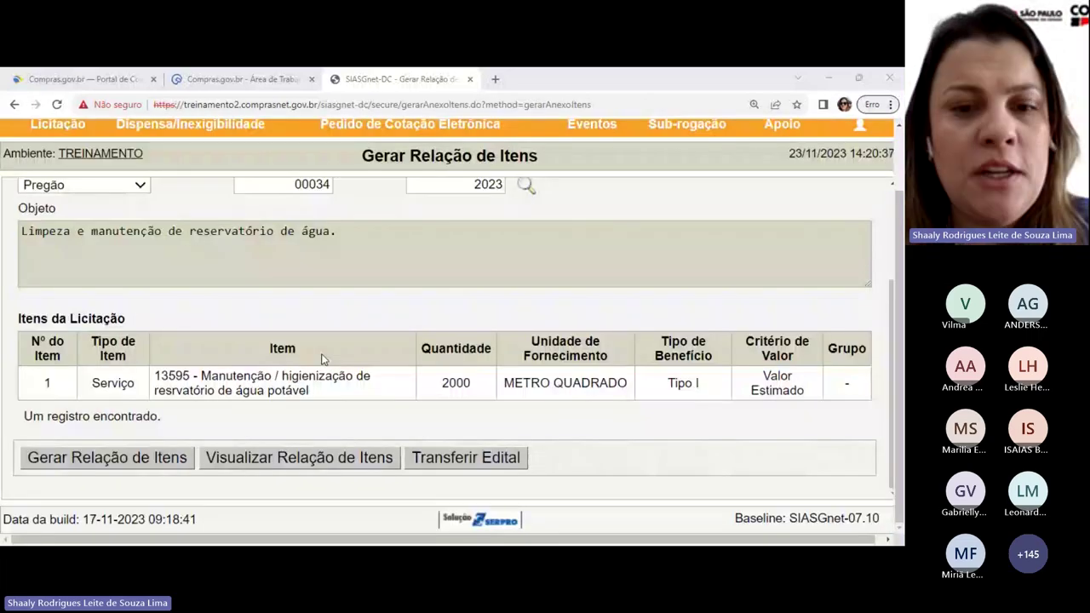
click(443, 459)
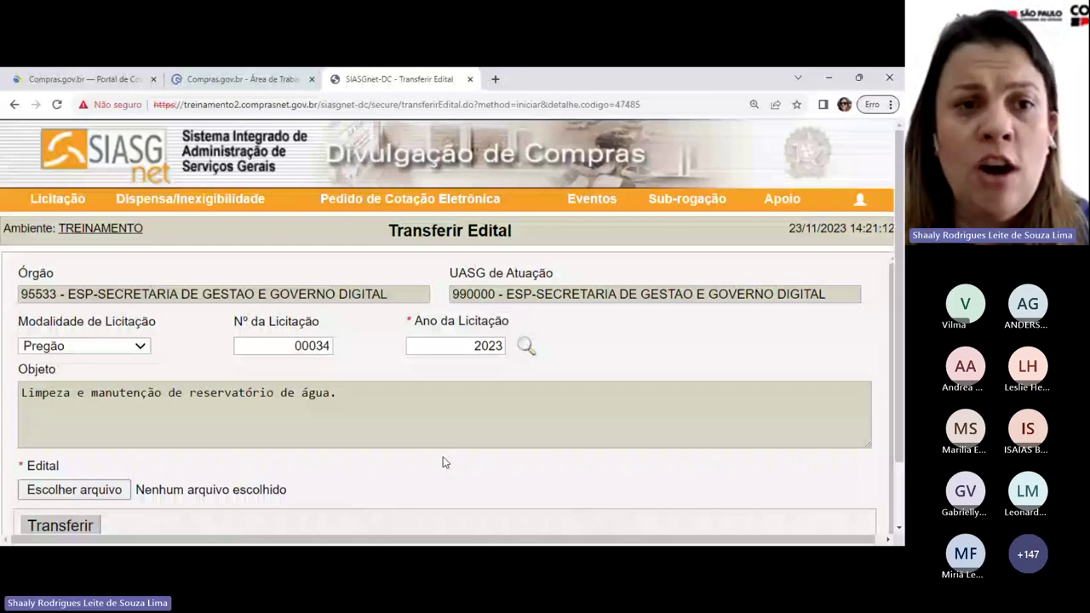
click(75, 492)
click(152, 200)
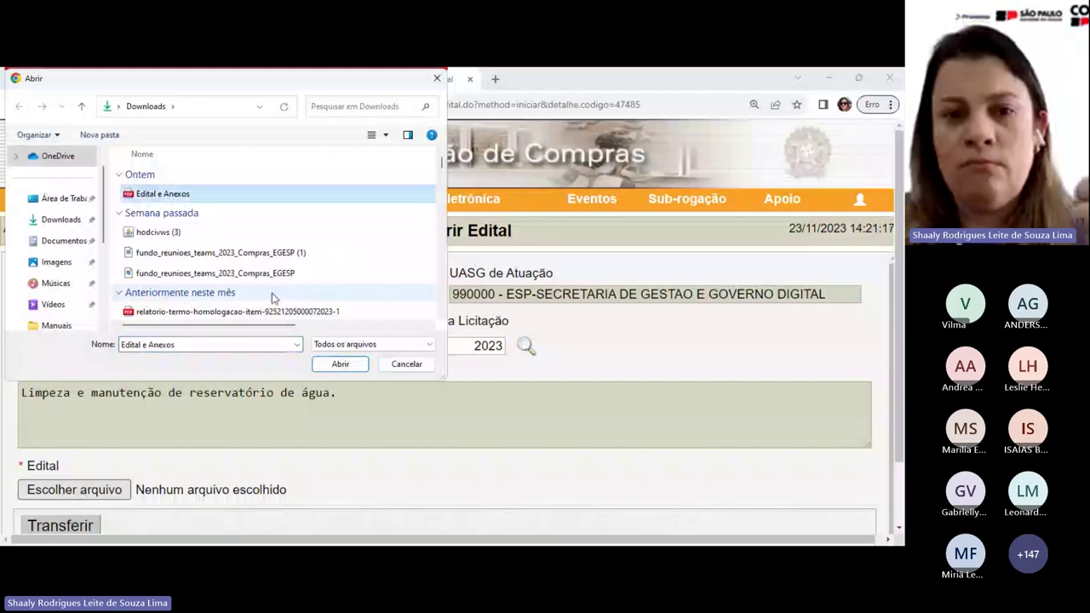
click(335, 367)
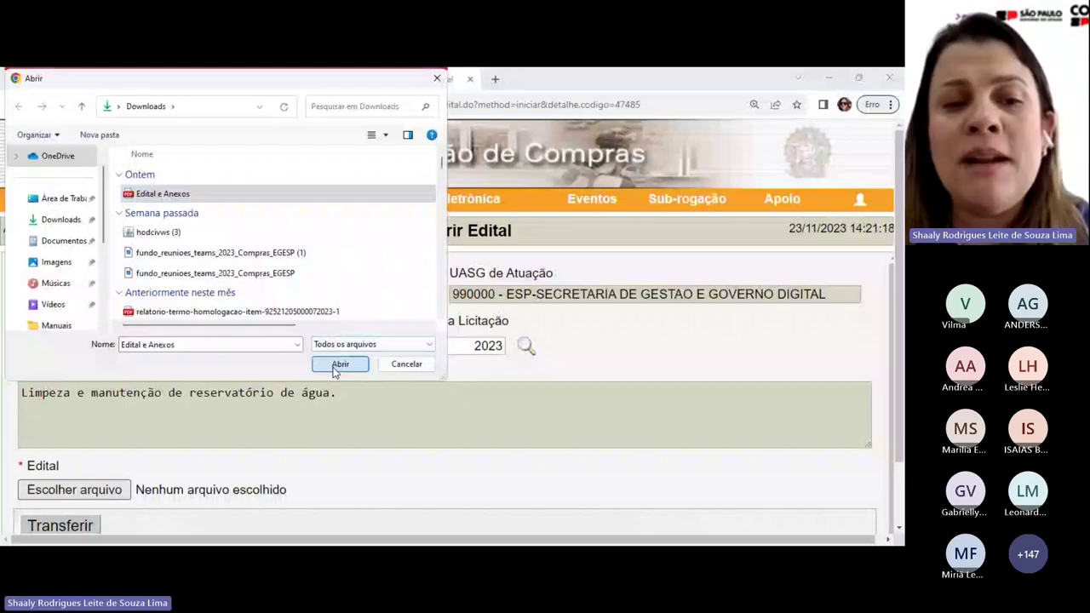
click(339, 365)
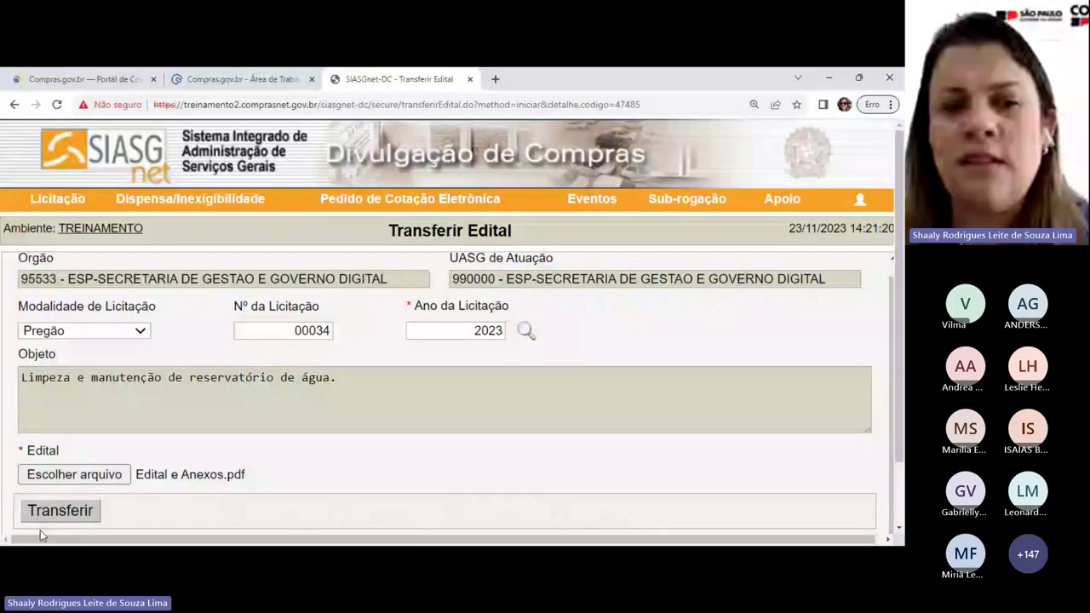
click(44, 519)
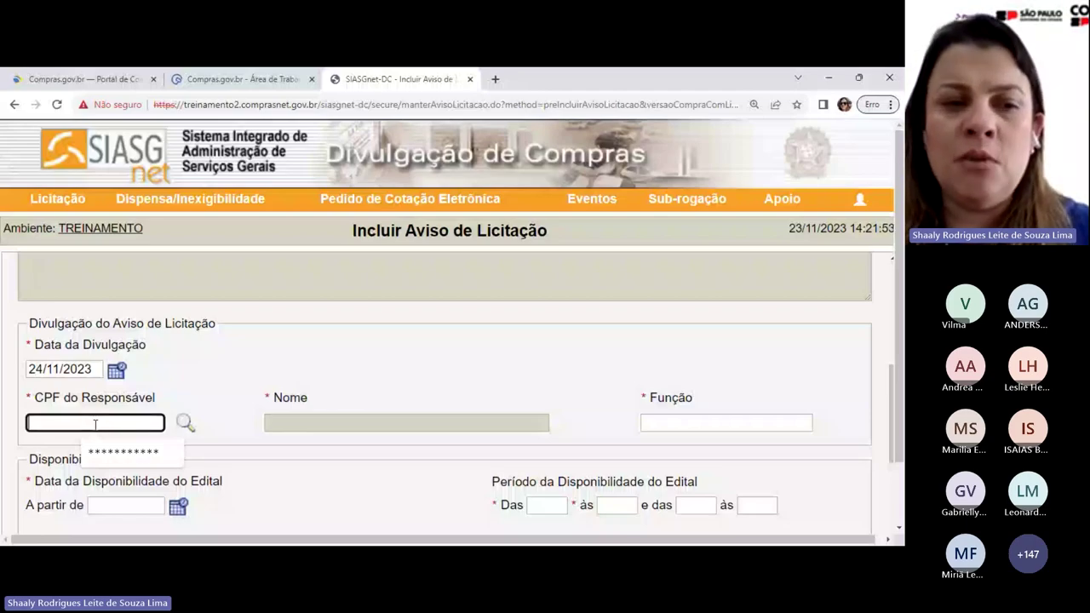
Step: Fill in the saved CPF do Responsável on the Aviso de Licitação and look up the responsible person's name
click(124, 451)
click(184, 423)
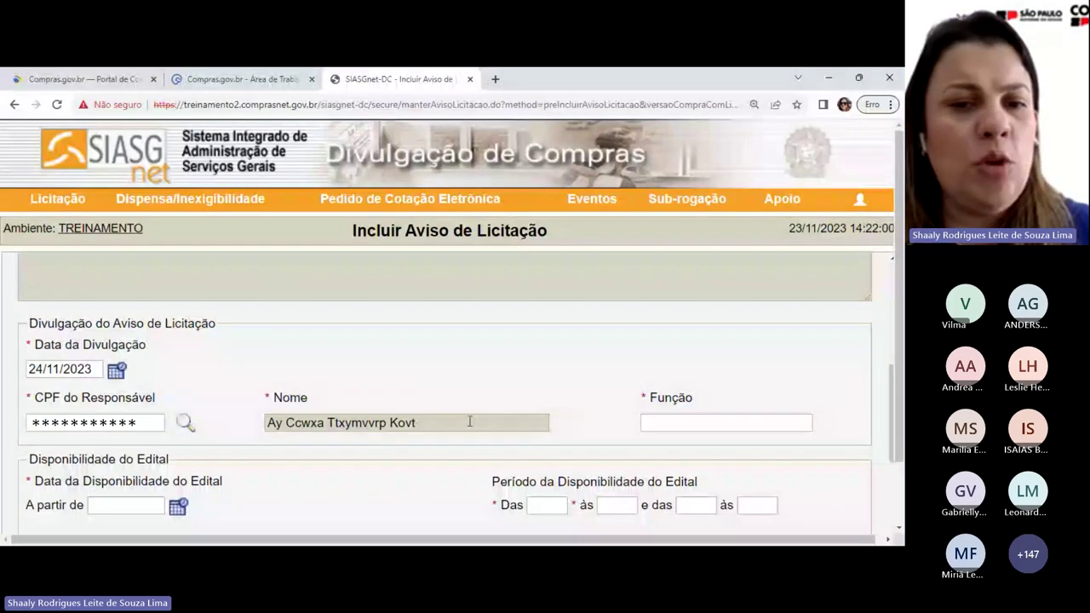
key(Tab)
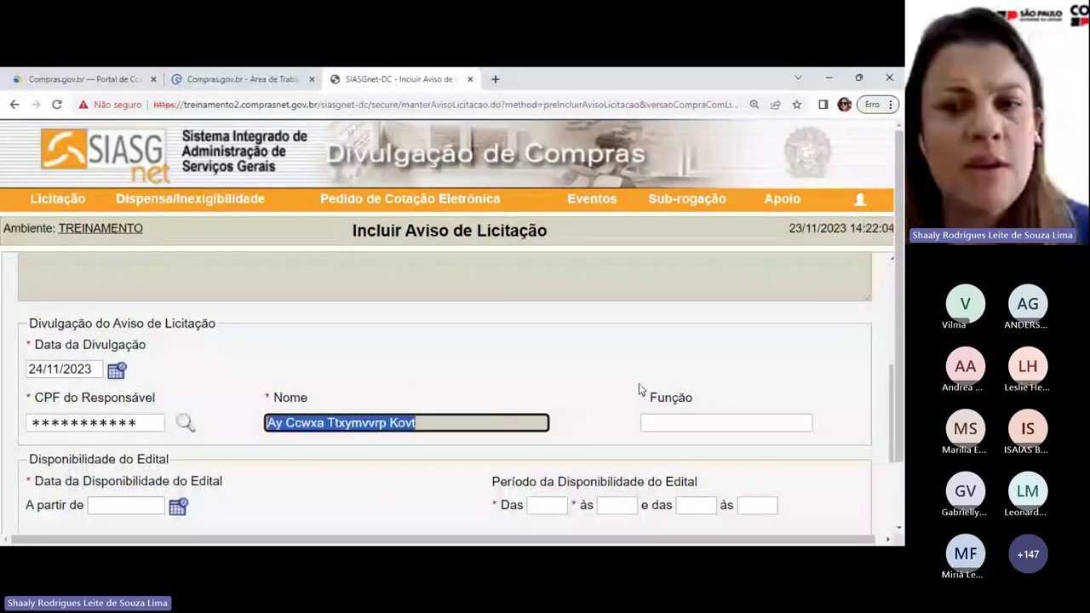
Step: Enter Pregoeira as the responsible person's Função and set the Data da Disponibilidade do Edital to 24/11/2023
click(659, 423)
text(Pregoeira)
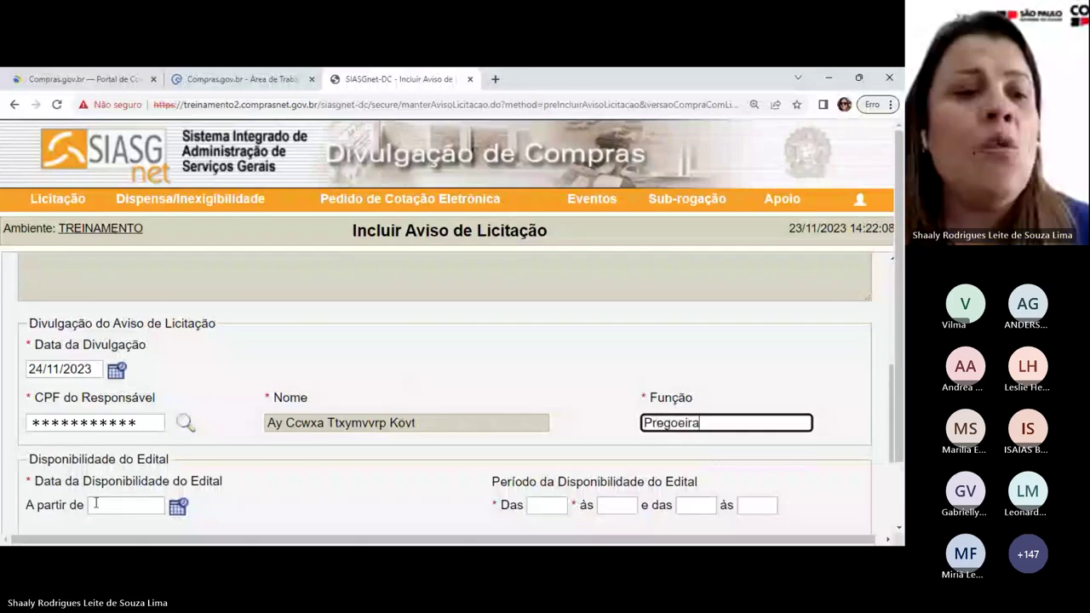
click(178, 506)
scroll(261, 462, down, 1)
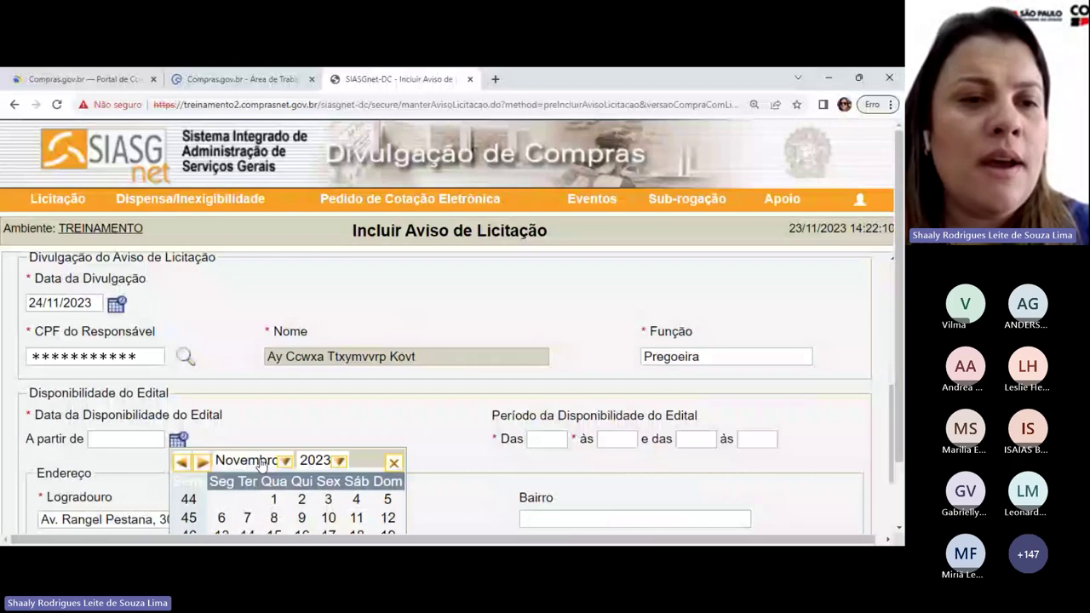
scroll(326, 358, down, 3)
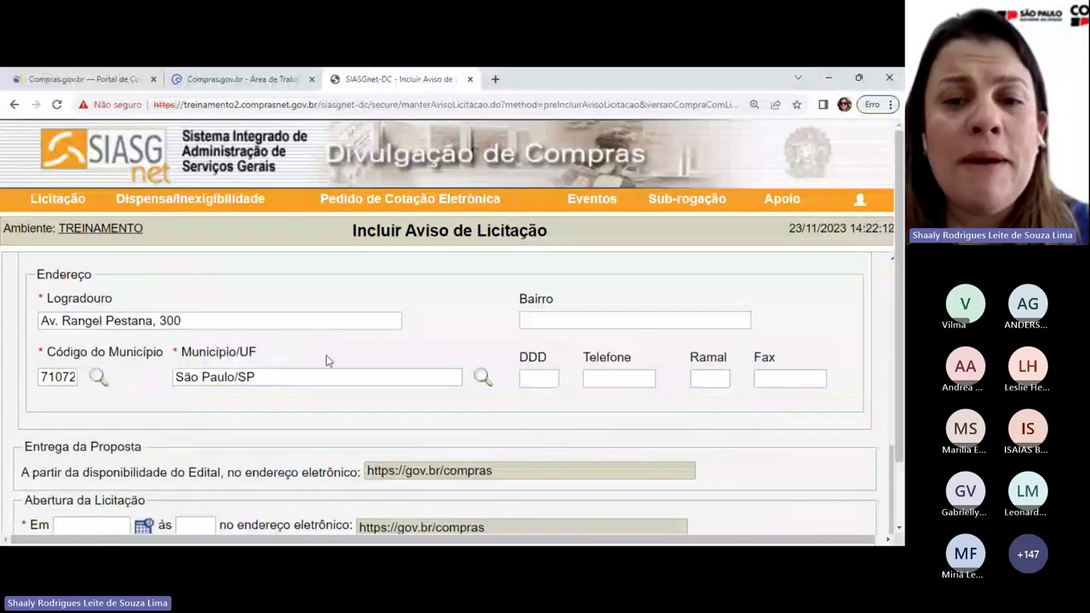
scroll(326, 355, up, 2)
Step: Set the Período da Disponibilidade do Edital to 08:00–12:00 and 13:00–17:00
click(546, 372)
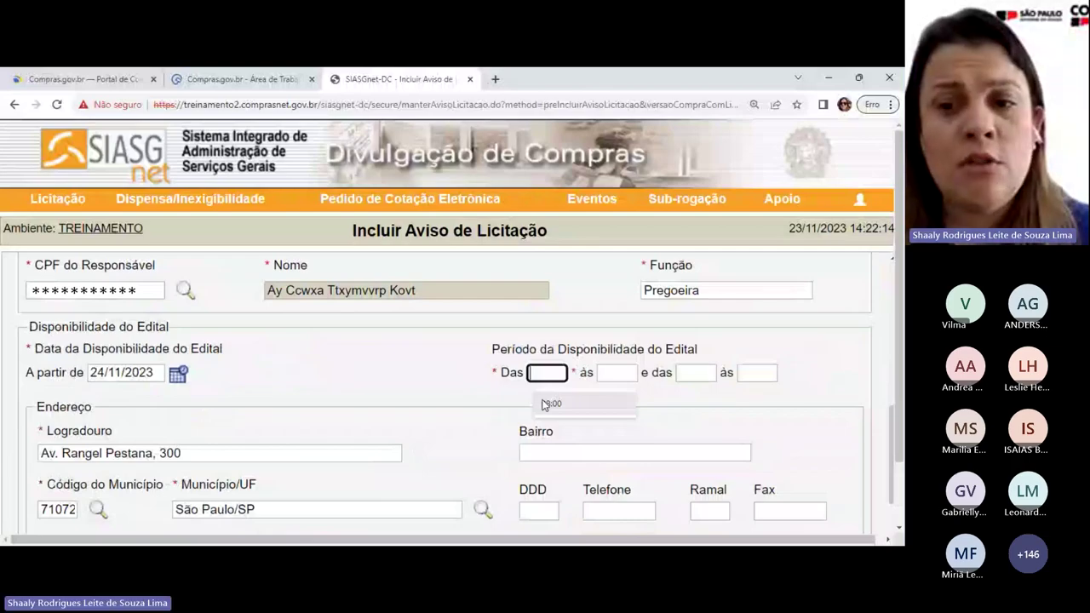
click(545, 404)
click(623, 379)
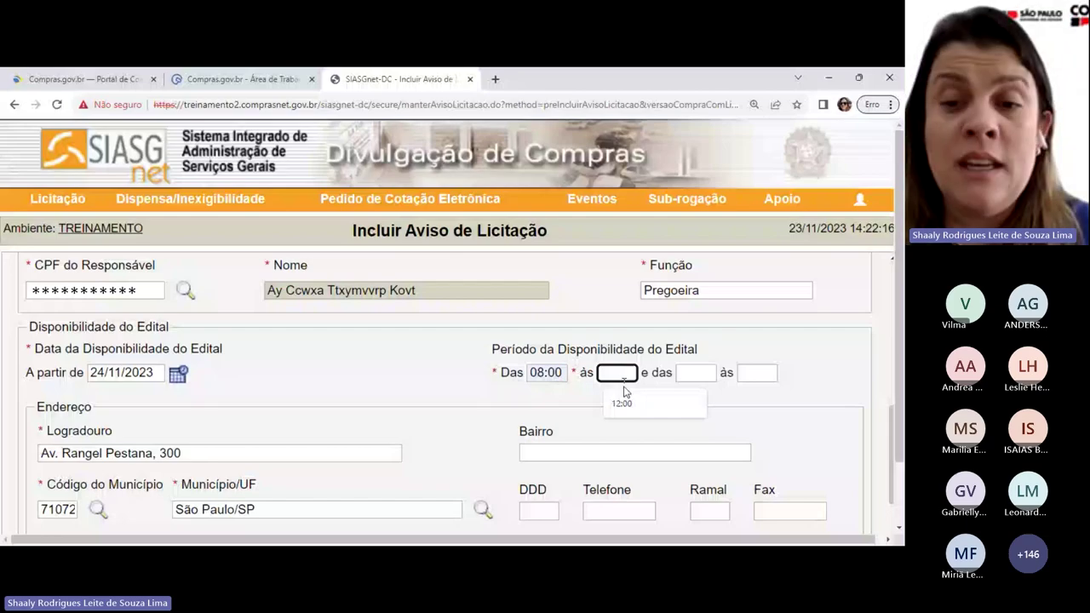
click(623, 402)
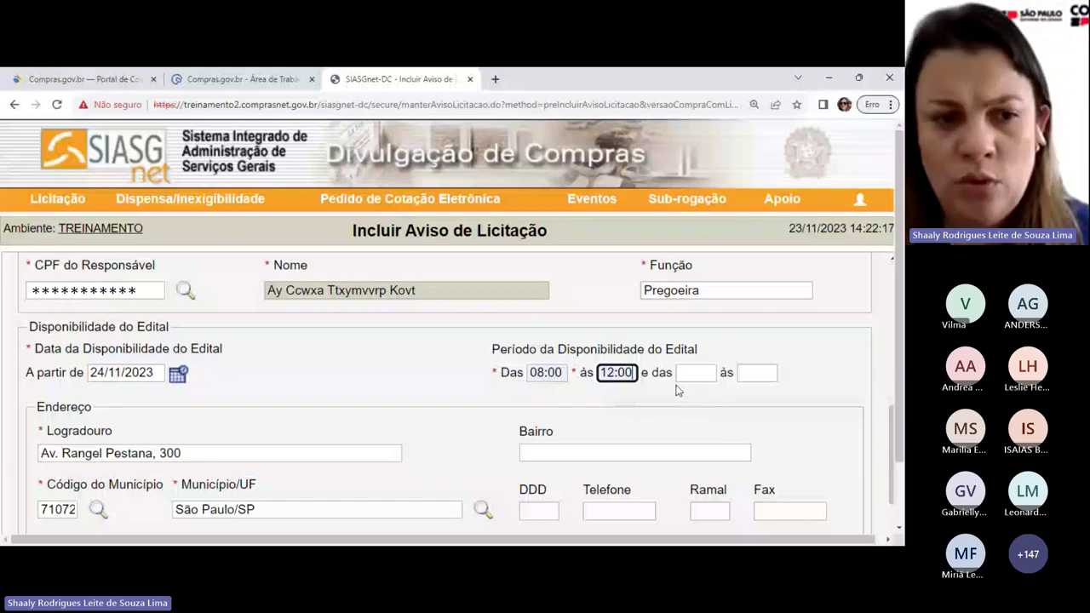
key(Tab)
text(13:00)
key(Tab)
text(17:00)
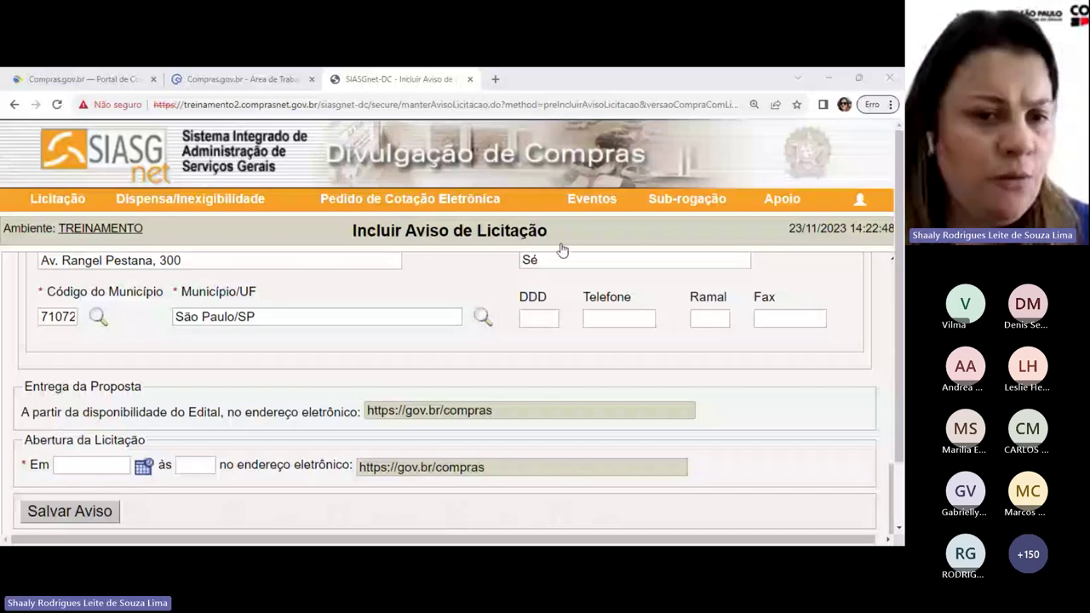
Step: Set the Abertura da Licitação date to 07/12/2023
click(143, 466)
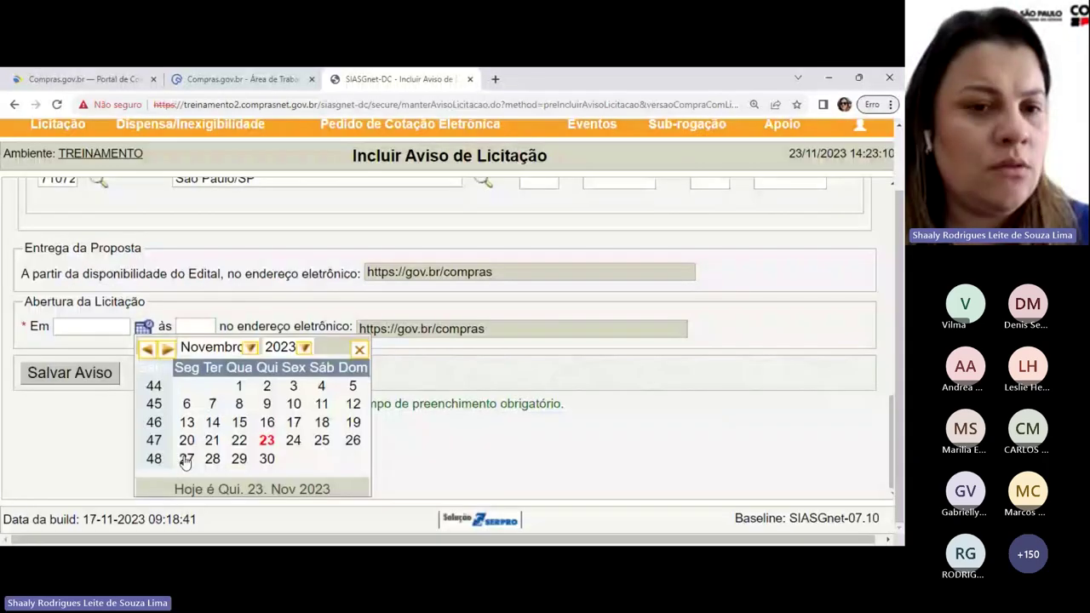
click(251, 347)
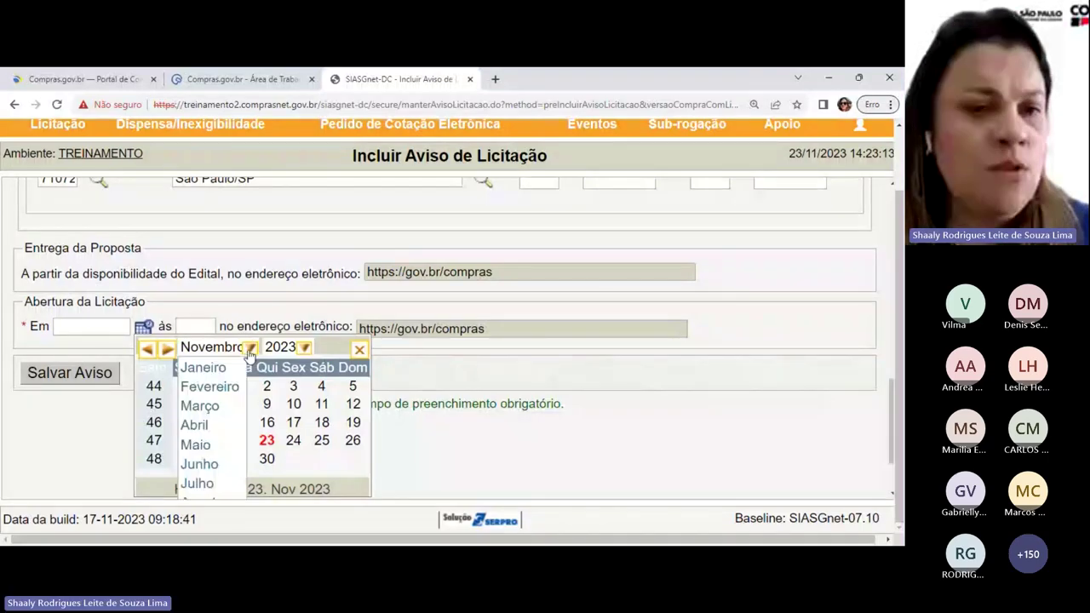
scroll(209, 481, down, 1)
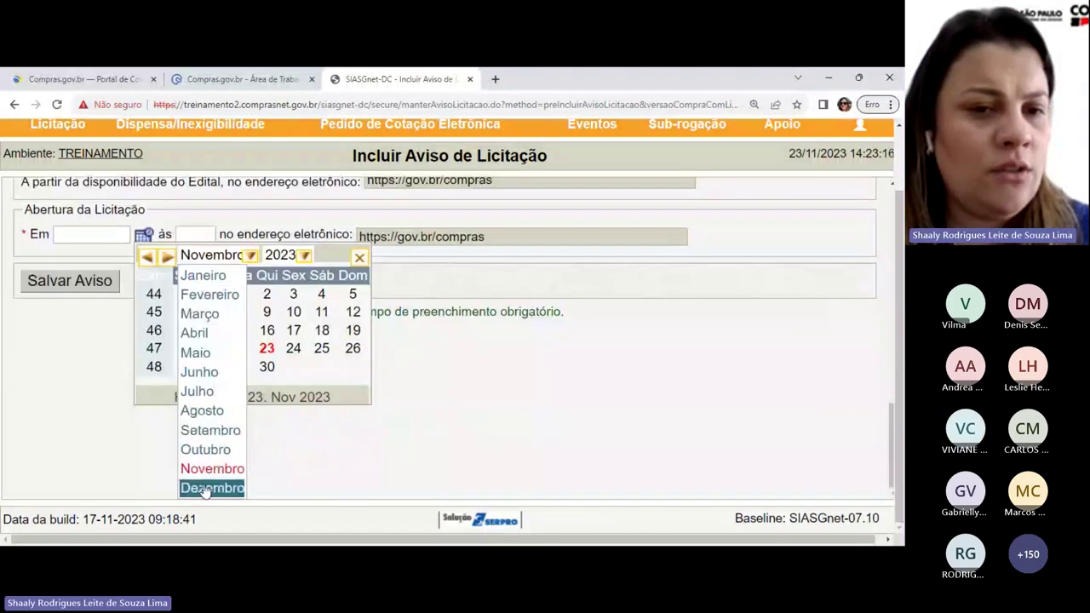
click(209, 488)
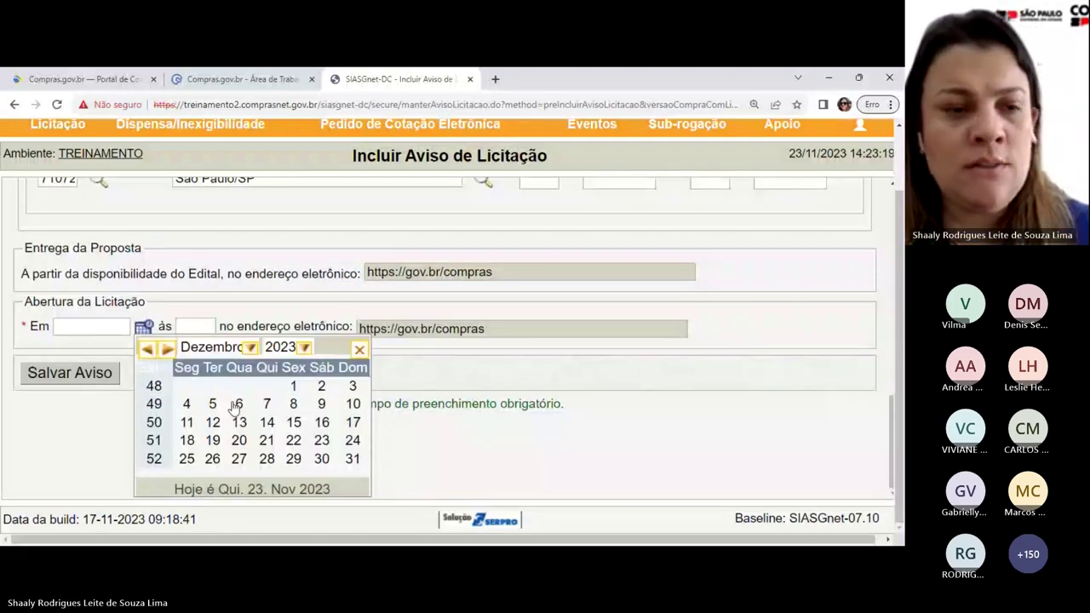
click(267, 404)
Step: Set the Abertura da Licitação time to 14:50 and try to save the notice
click(195, 389)
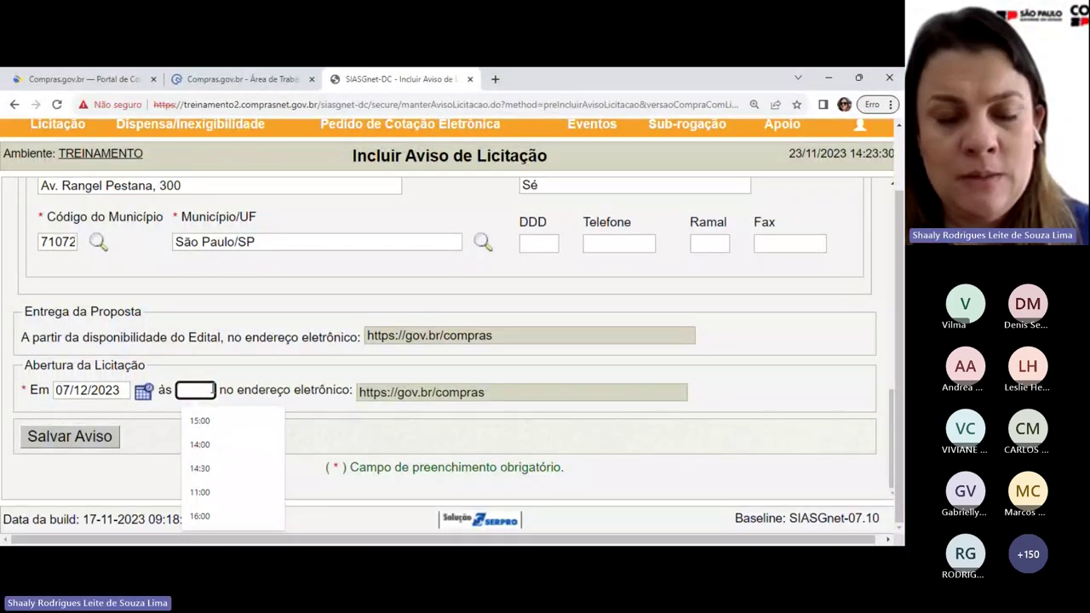
text(1)
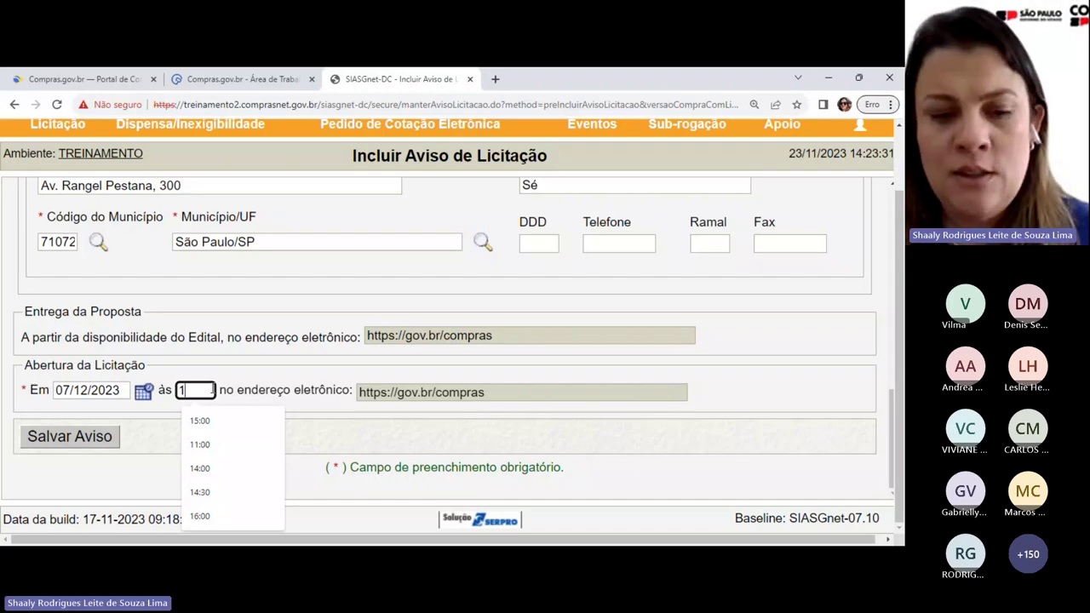
text(4:5)
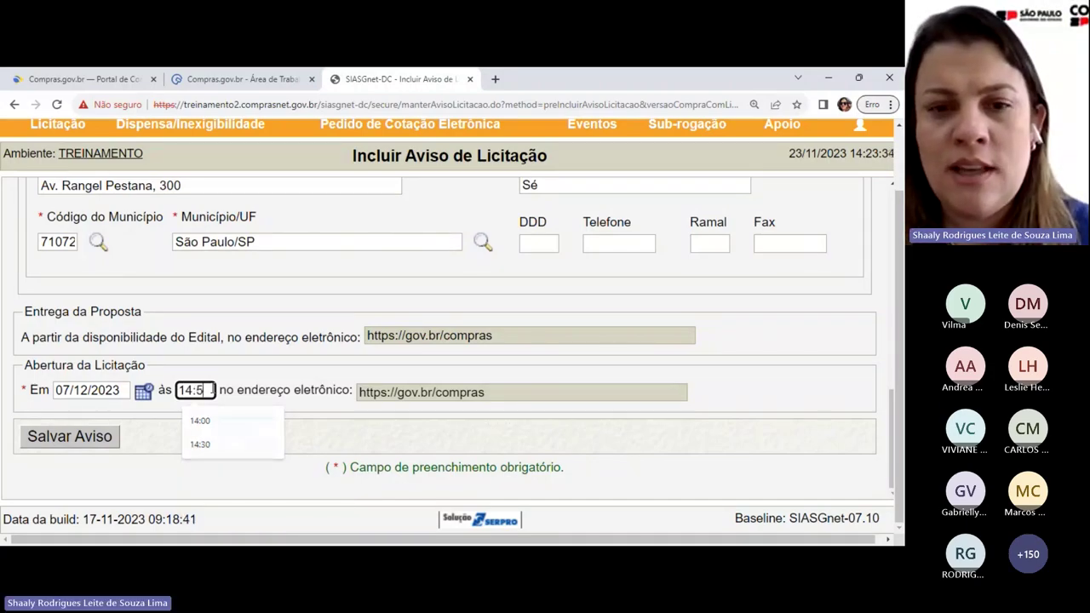
text(0)
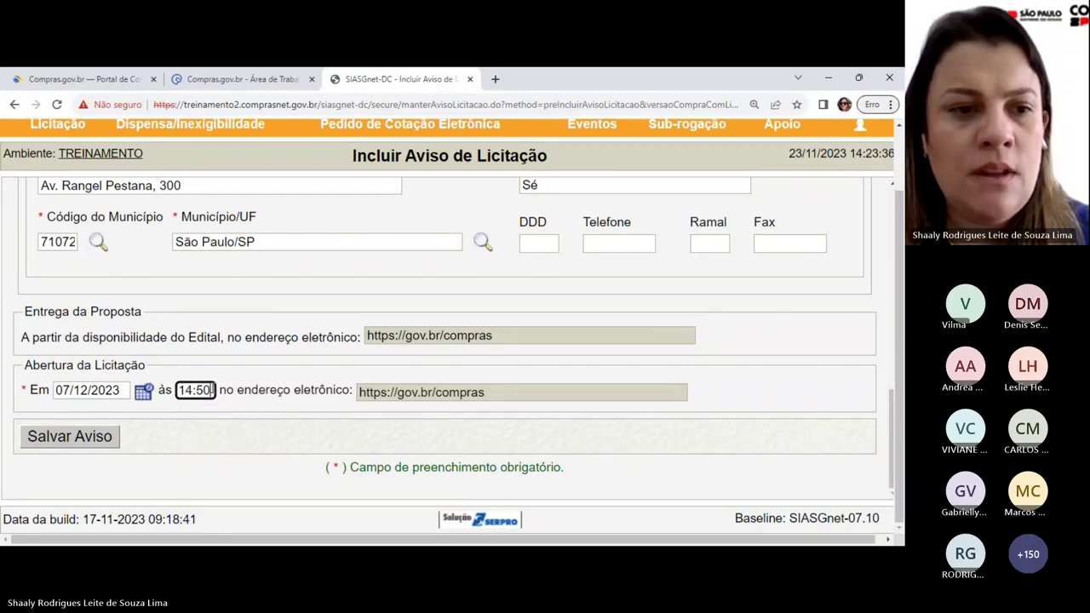
click(841, 377)
click(59, 448)
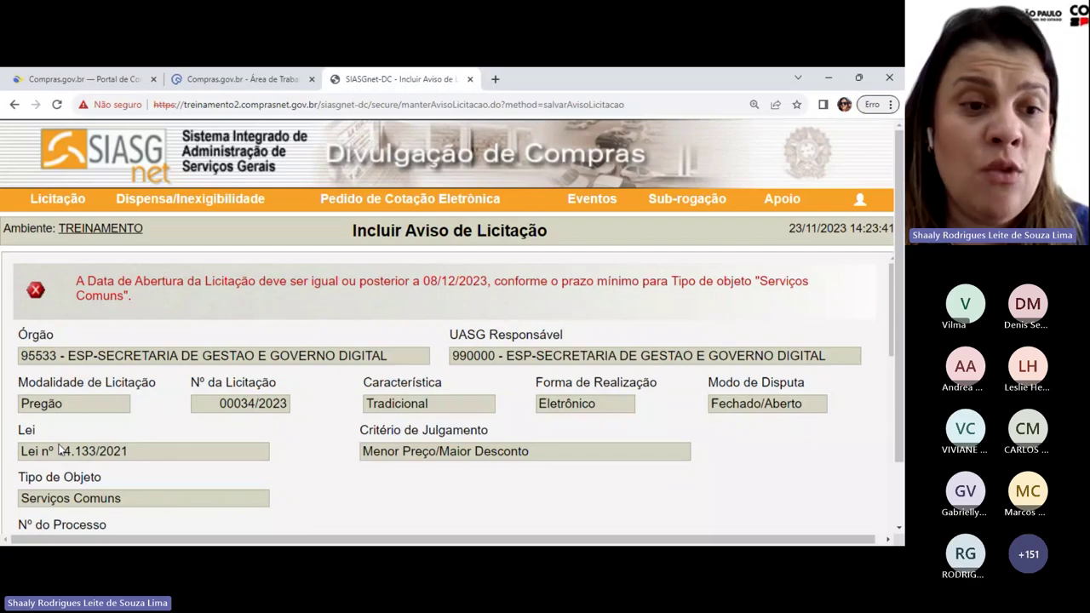
Step: Set the Abertura da Licitação date to 08/12/2023 and save the notice
scroll(60, 450, down, 10)
click(141, 324)
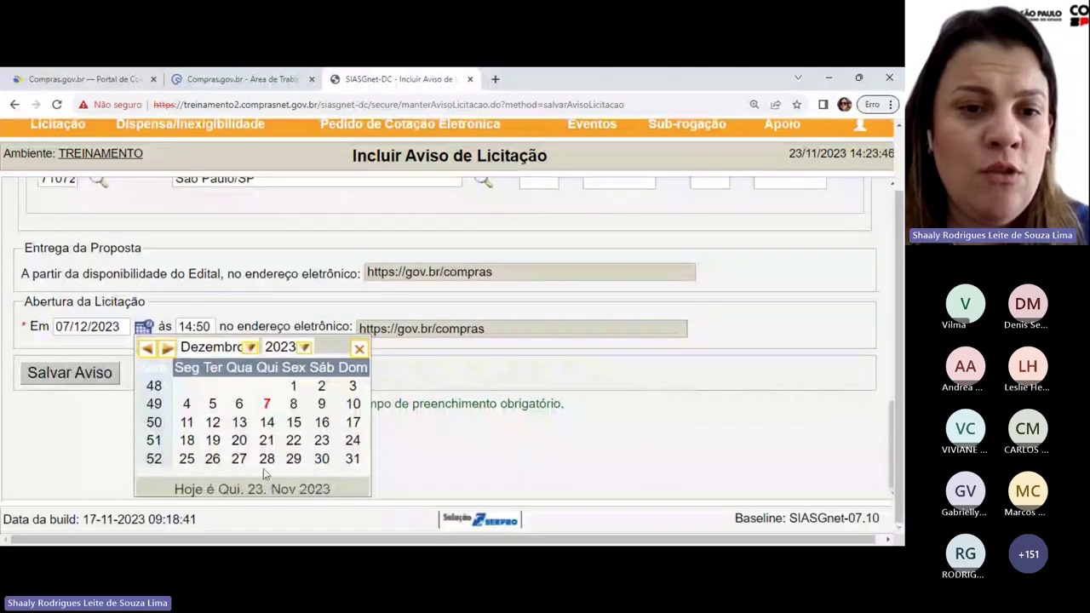
click(292, 404)
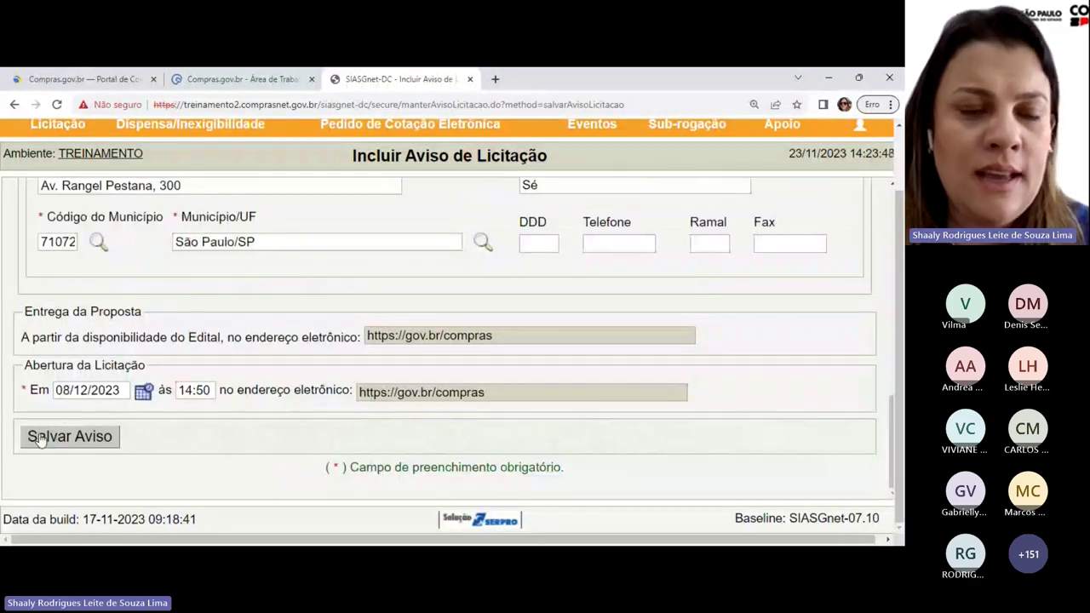
click(43, 438)
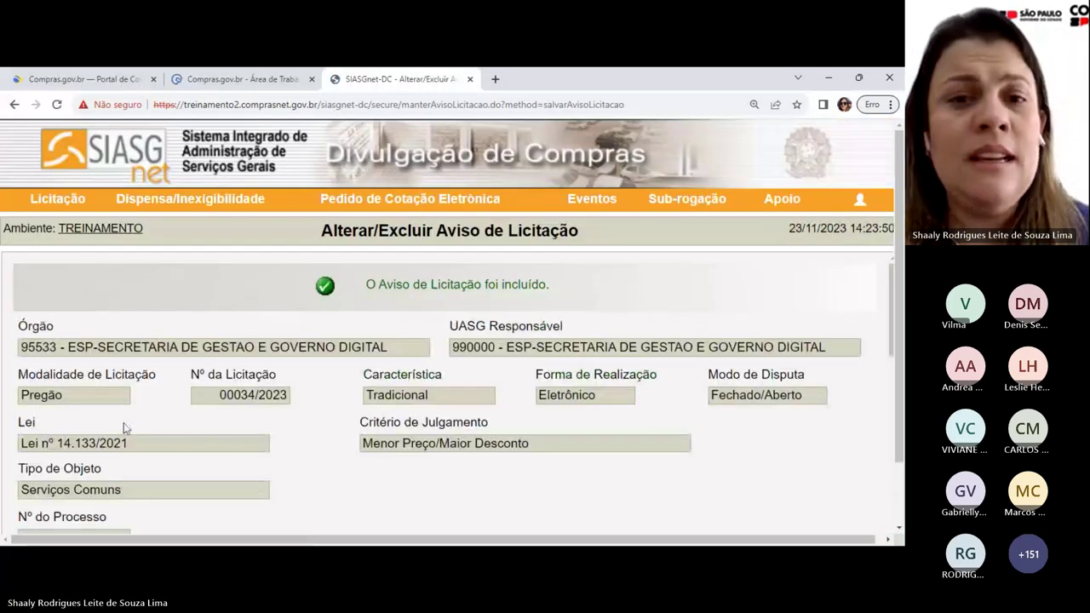
Step: Make the saved Aviso de Licitação available for divulgation only and confirm its release
scroll(465, 263, down, 10)
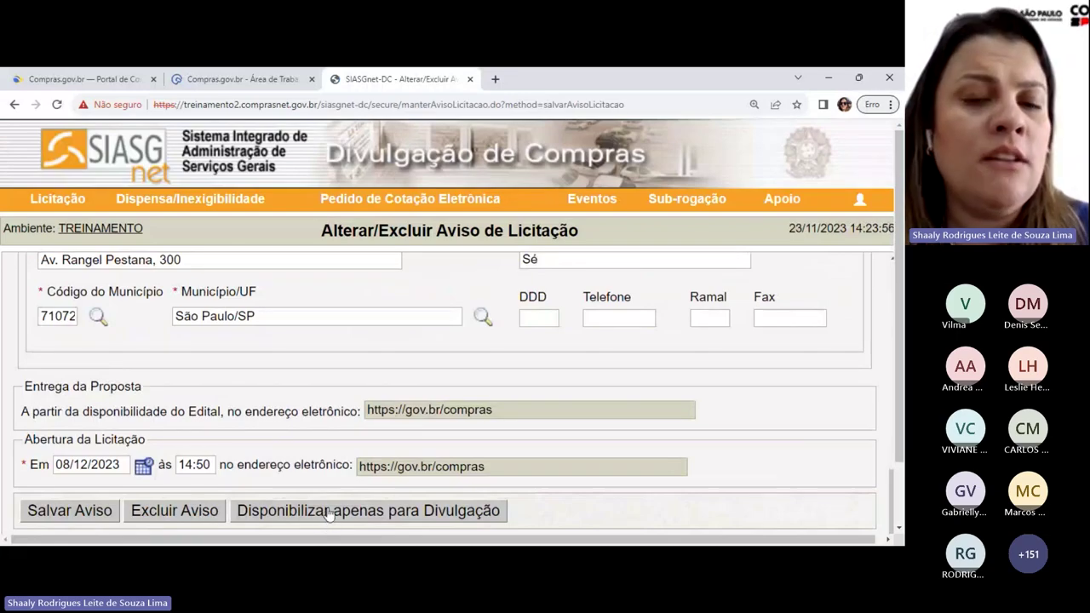
click(328, 511)
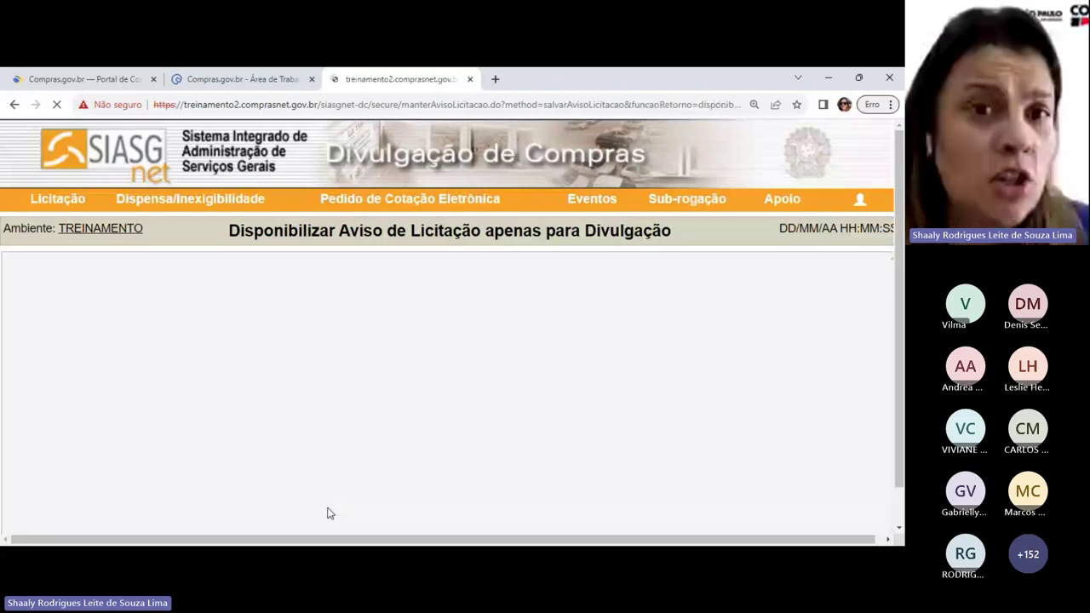
scroll(377, 440, down, 1)
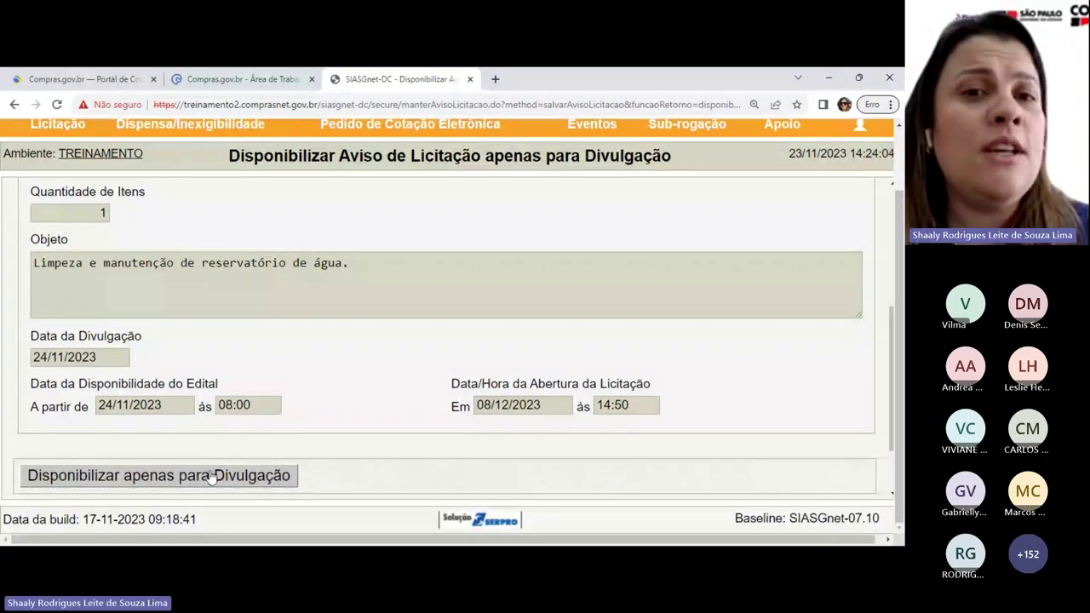
scroll(345, 362, up, 3)
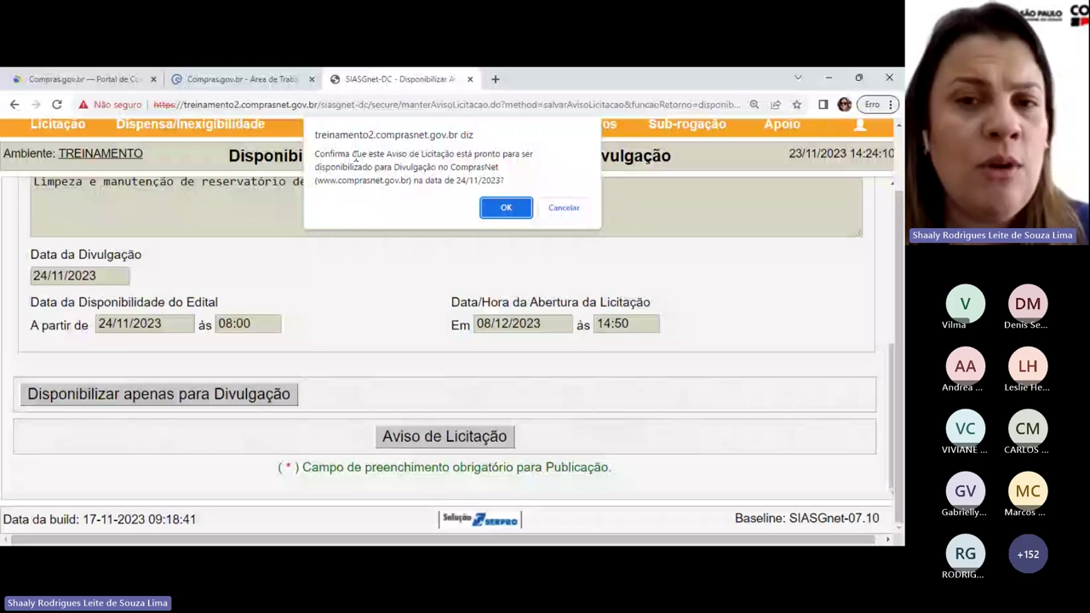
drag(368, 155, 506, 213)
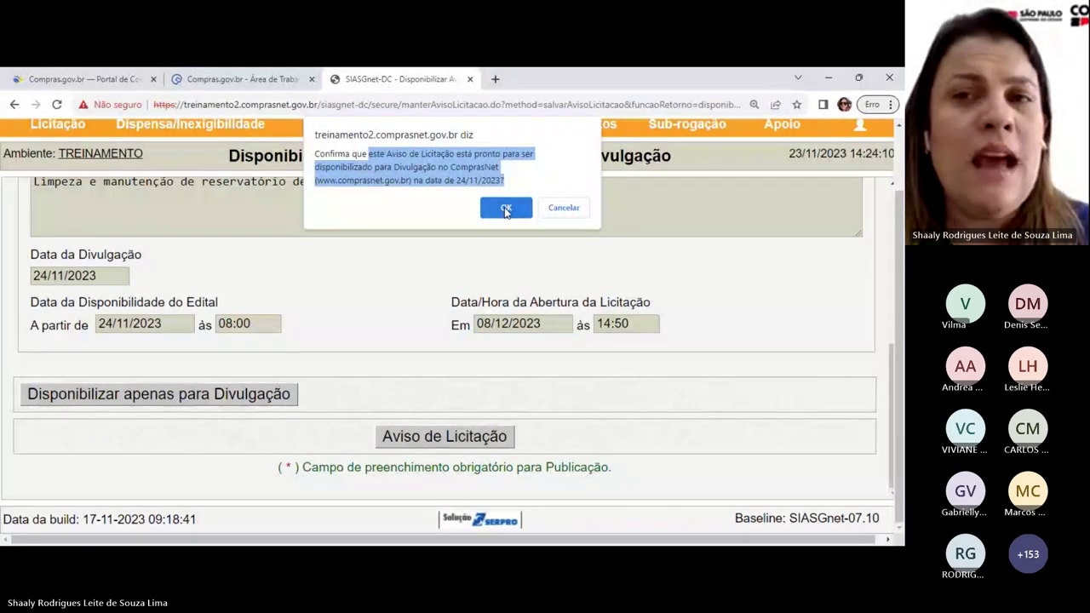
click(506, 209)
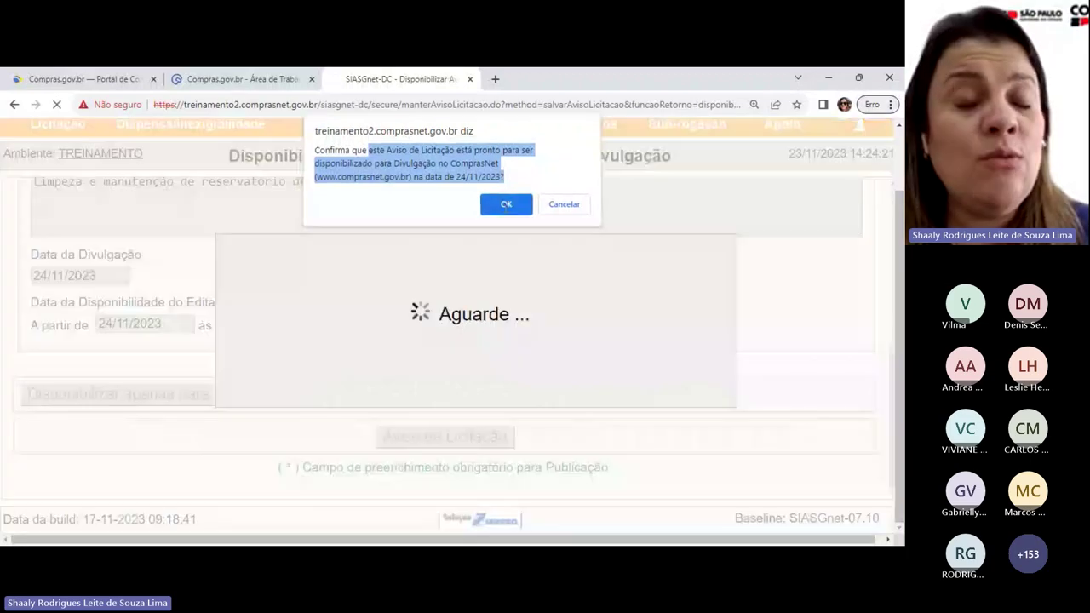
click(505, 206)
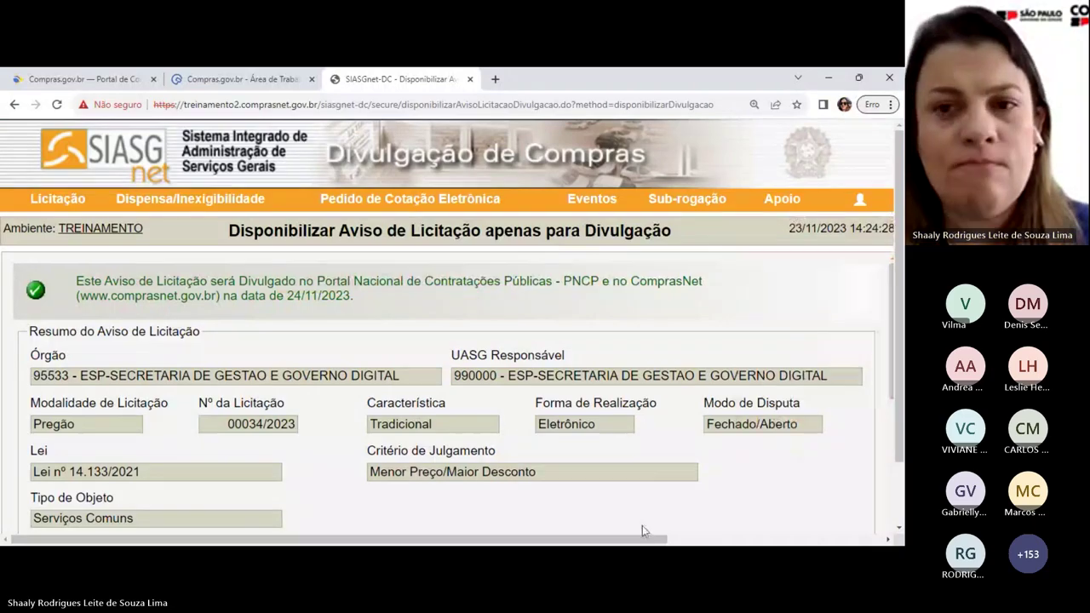
Step: Start Simular Publicação de Aviso/Extrato and look up the Pregão with purchase number 34 of 2023
drag(642, 538, 708, 539)
mouse_move(665, 200)
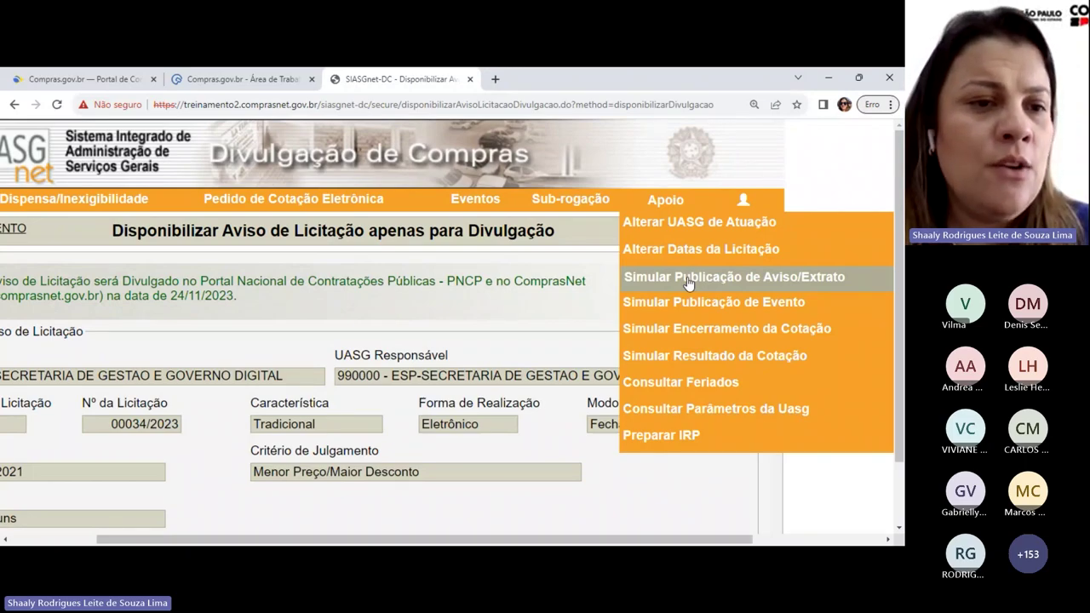
click(688, 283)
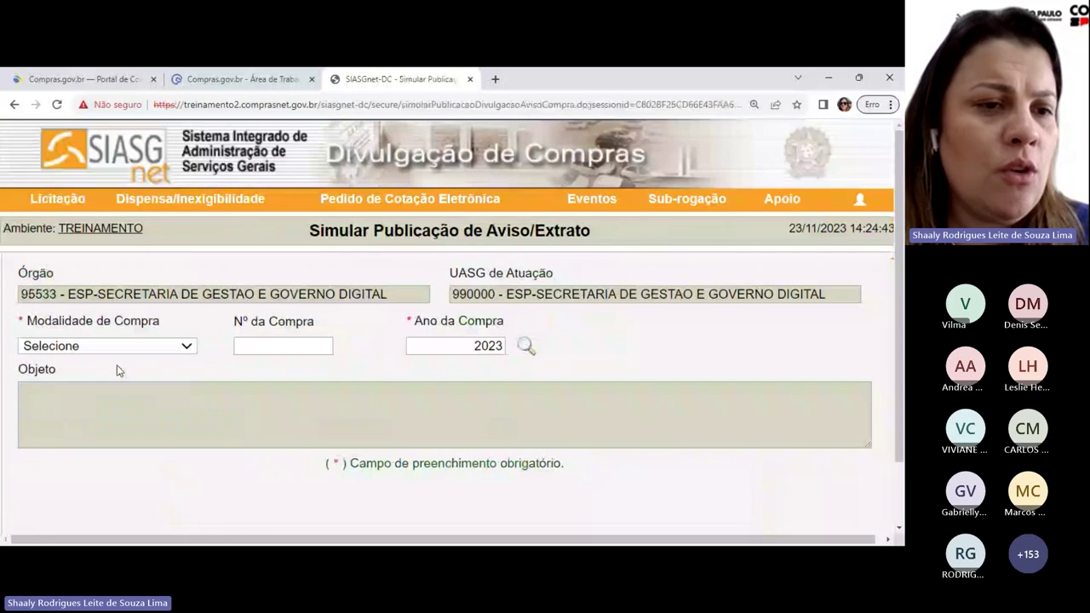
click(256, 345)
text(34)
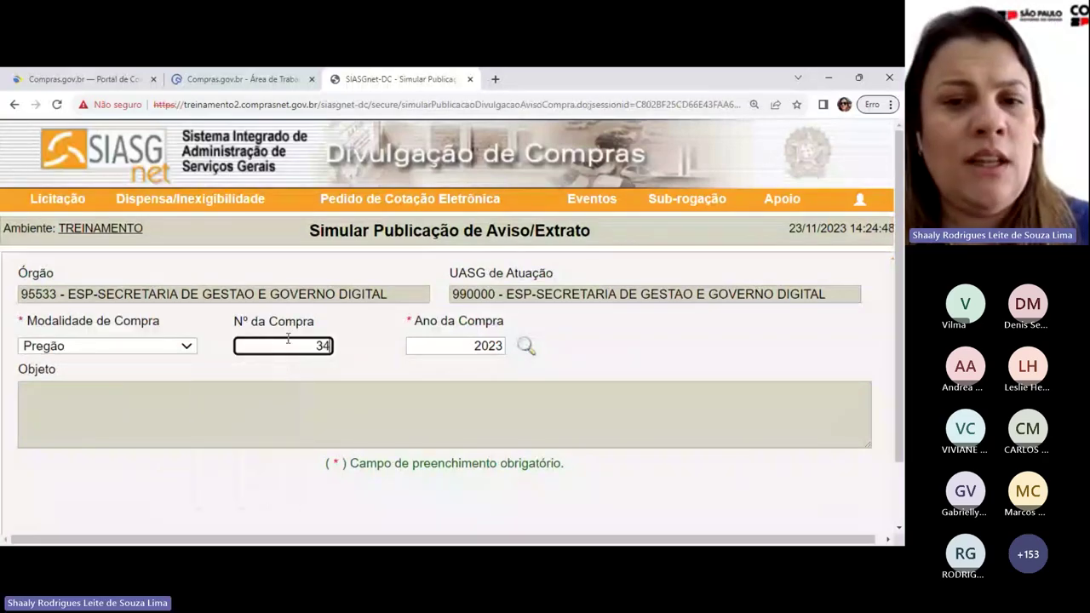
click(523, 351)
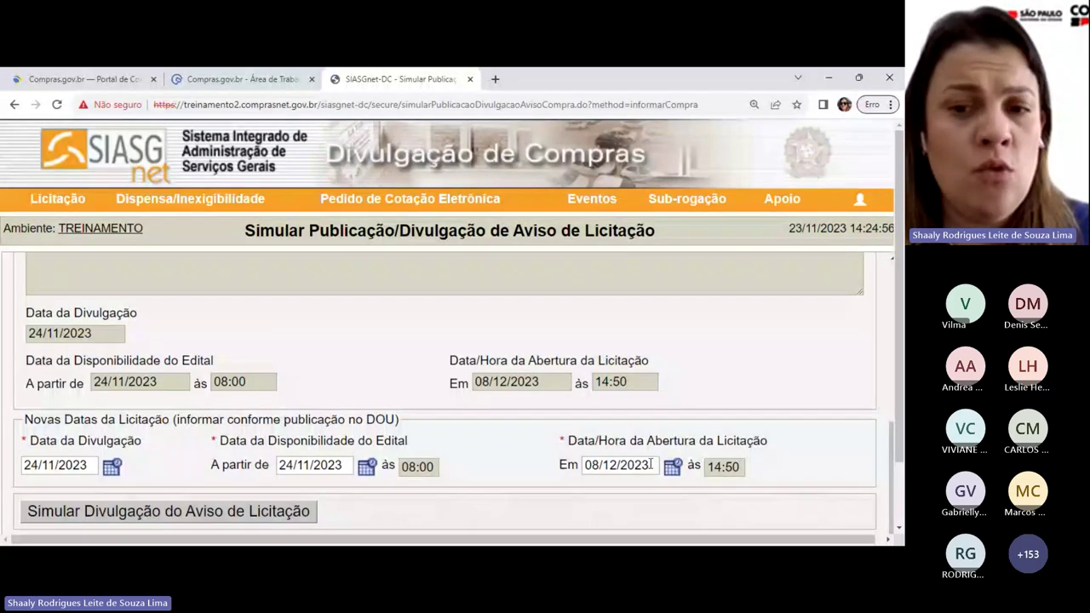
Step: Set the new Abertura da Licitação date for the publication simulation to 23/11/2023
click(587, 465)
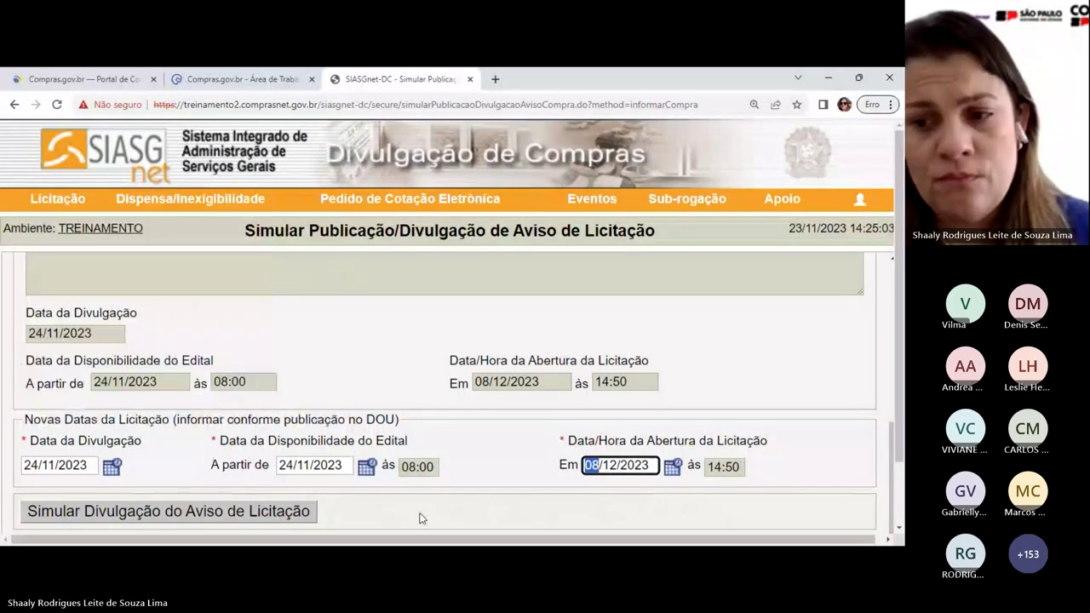
text(23)
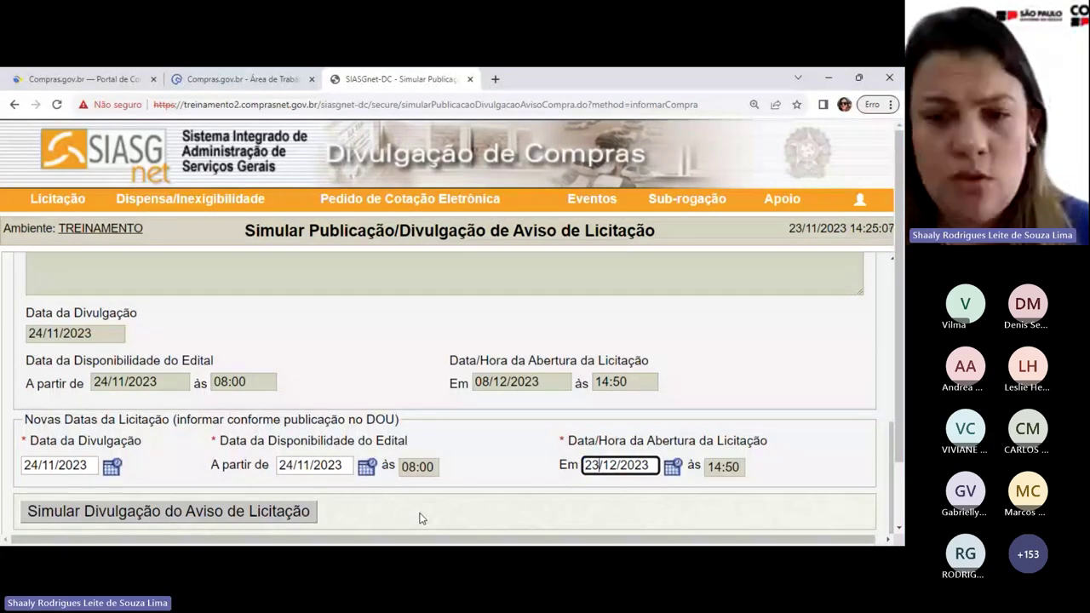
key(Right)
key(Right)
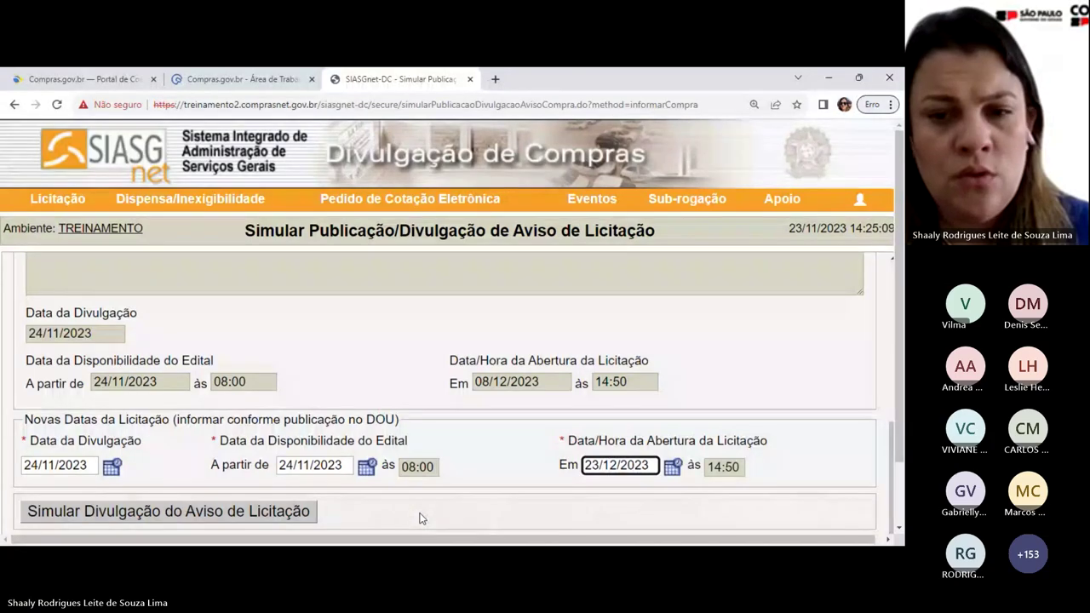
text(1)
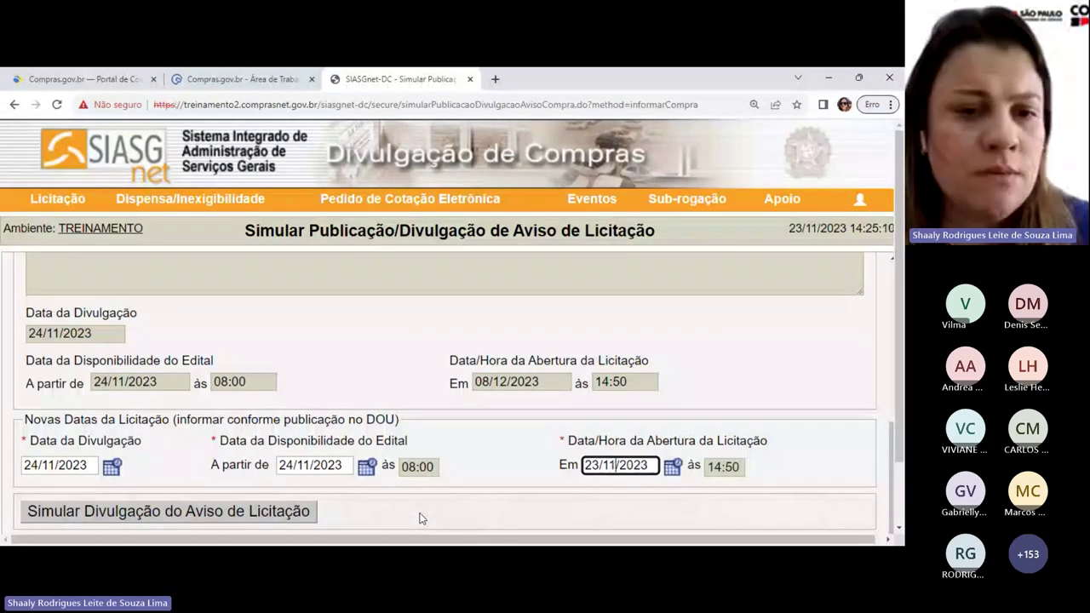
Step: Set the new Data da Disponibilidade do Edital and Data da Divulgação for the simulation to 06/11/2023
click(366, 467)
scroll(403, 482, down, 1)
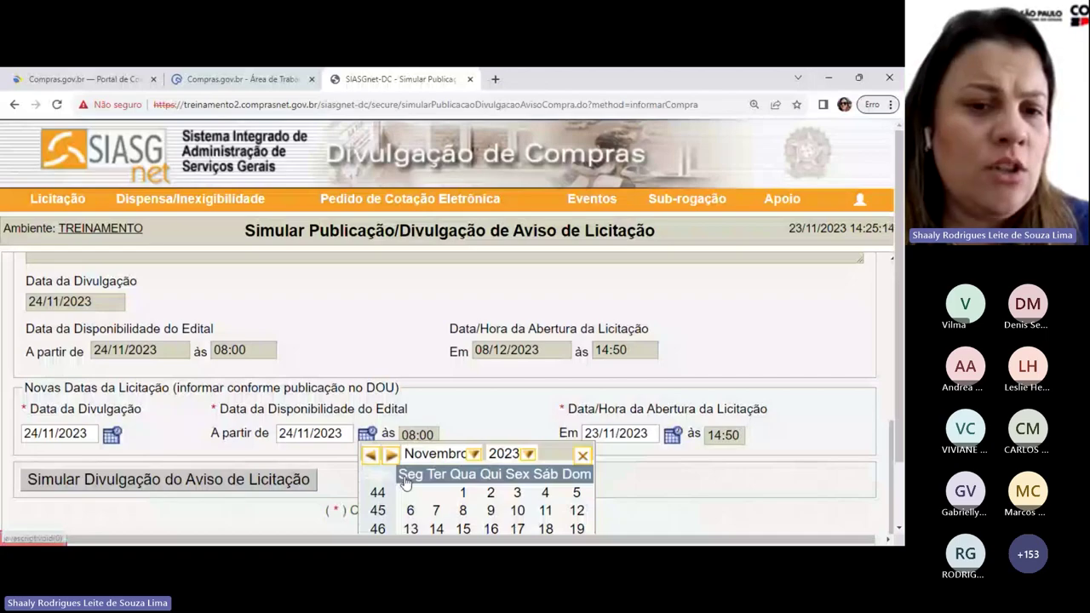
scroll(405, 482, down, 1)
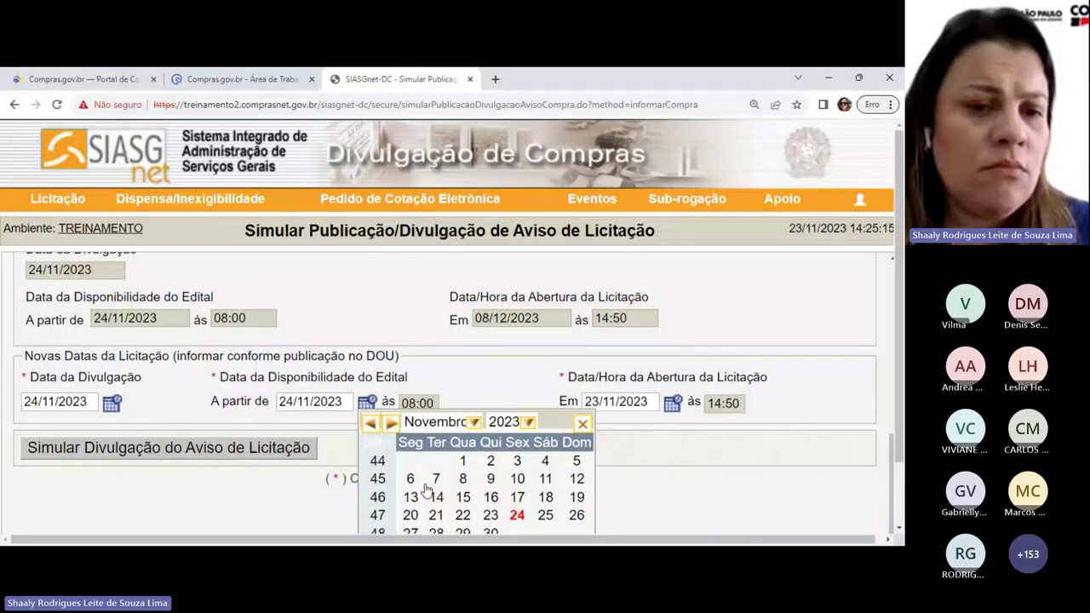
click(410, 479)
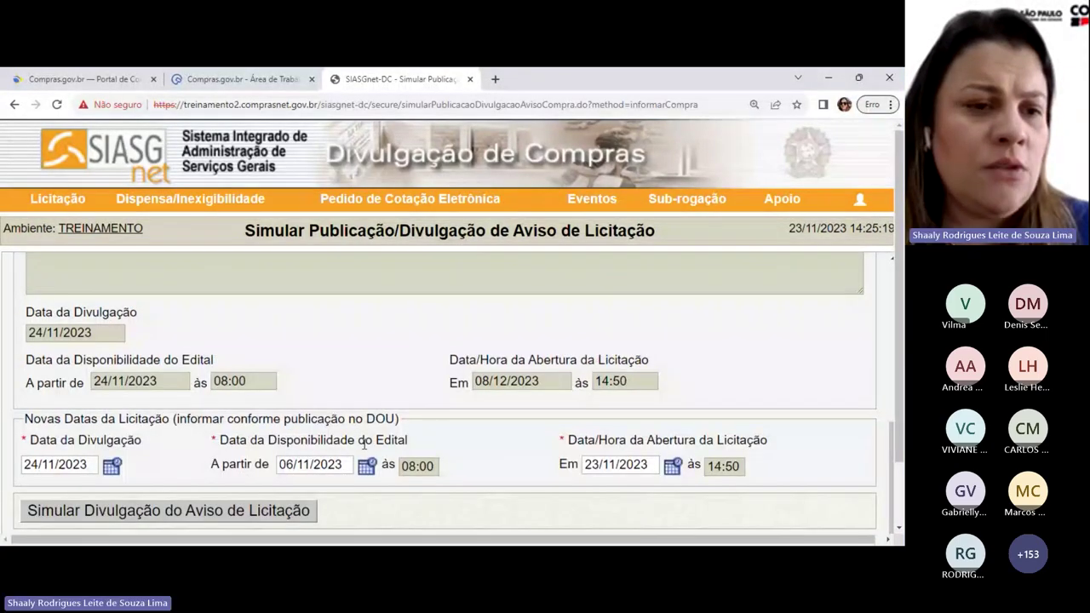
click(111, 465)
scroll(162, 479, down, 1)
scroll(162, 481, down, 1)
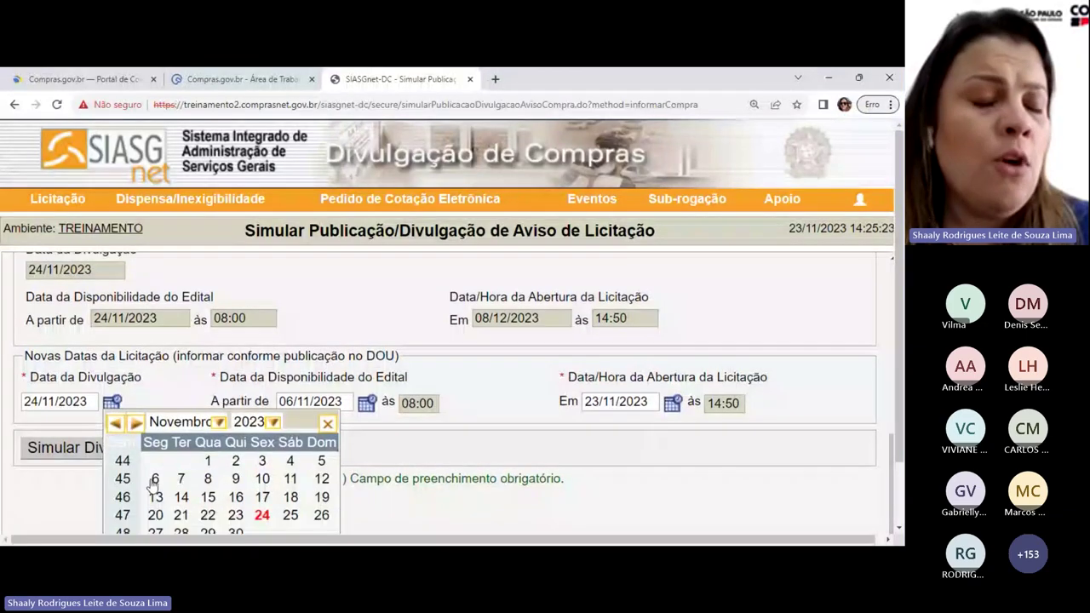
click(154, 479)
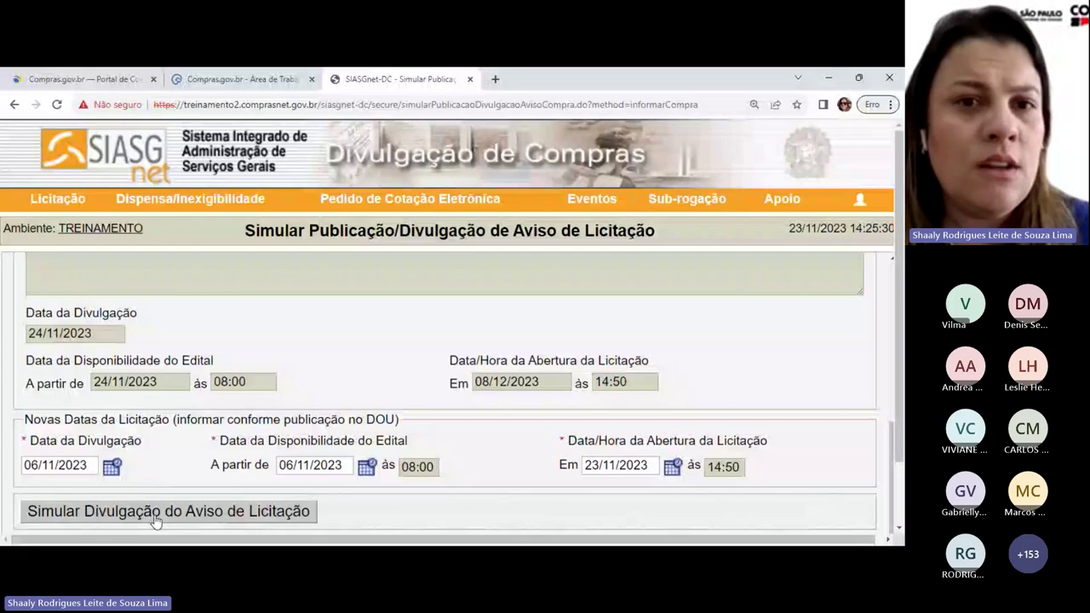
Step: Run and confirm the simulated divulgation of the Aviso de Licitação, and review the dates in the resulting notice summary
click(156, 515)
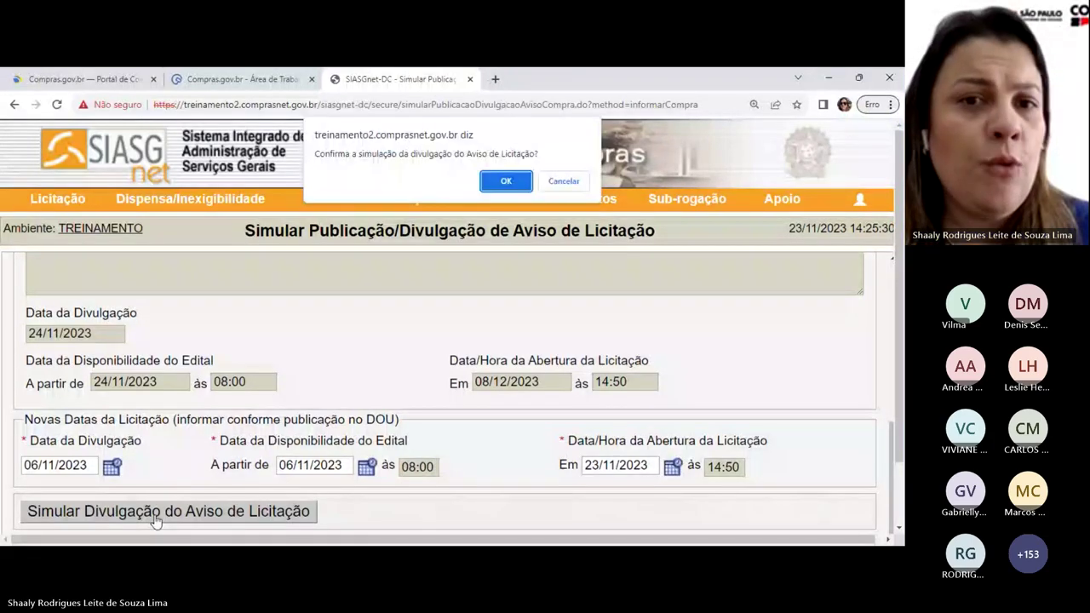
click(506, 182)
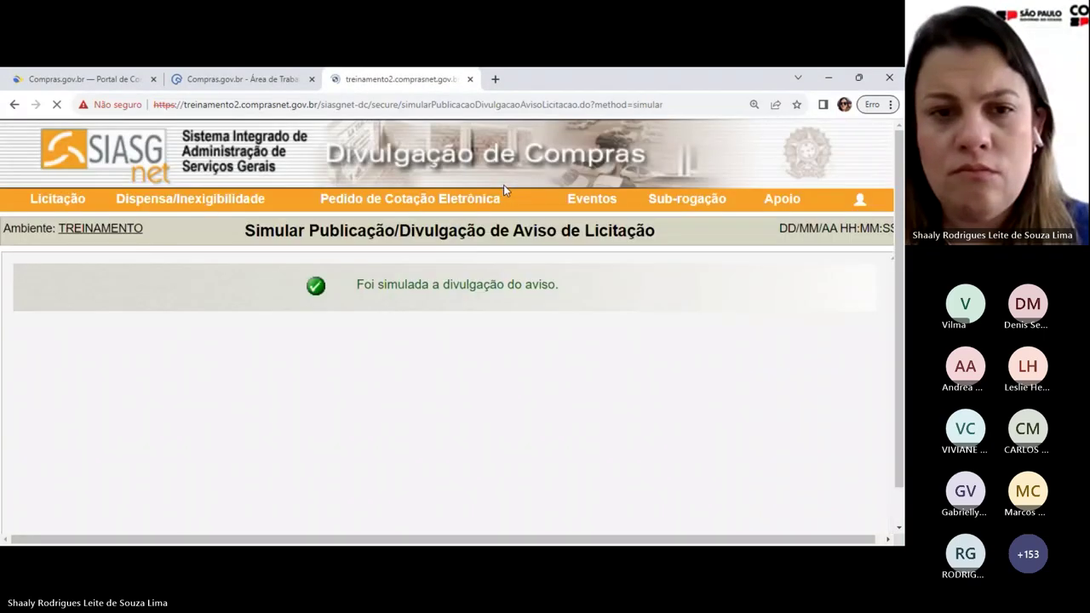
mouse_move(509, 199)
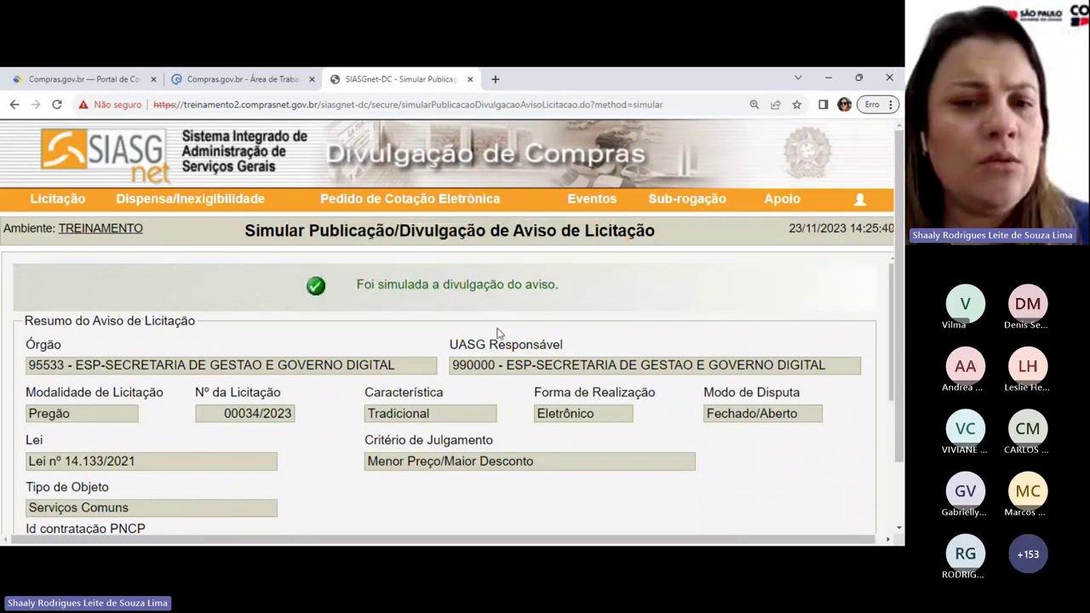
scroll(499, 333, down, 5)
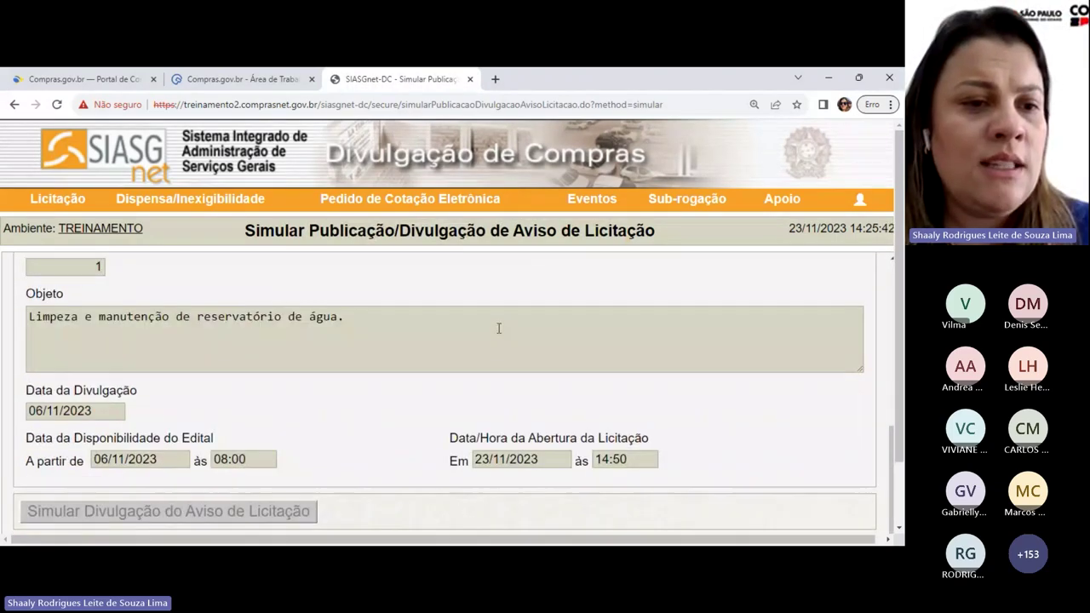
scroll(499, 328, up, 5)
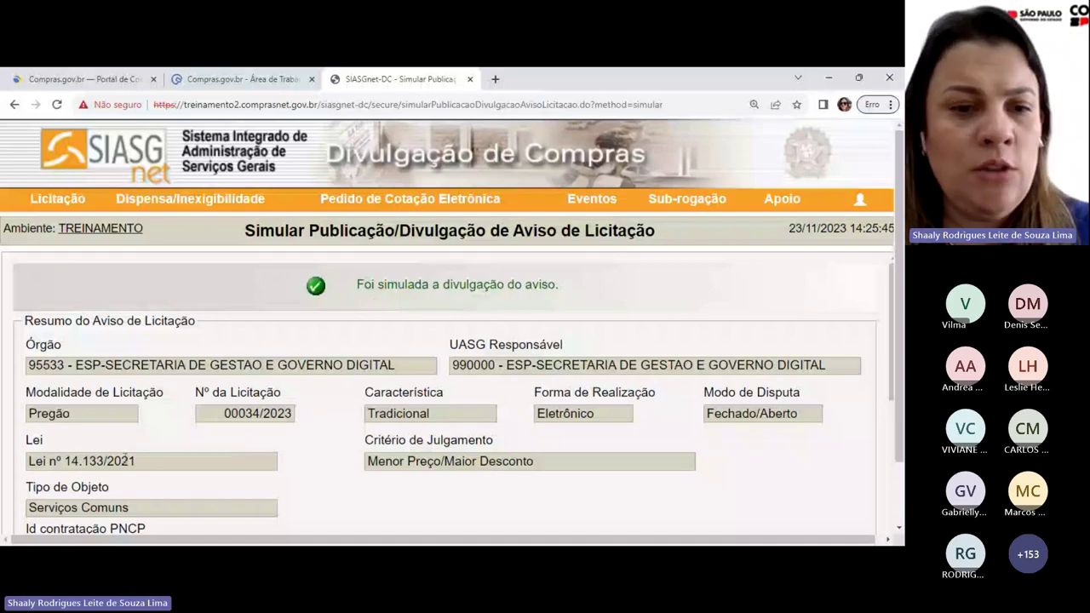
Step: Copy the notice's Id contratação PNCP and open the PNCP training portal in a new browser tab
scroll(126, 460, down, 1)
drag(220, 483, 3, 486)
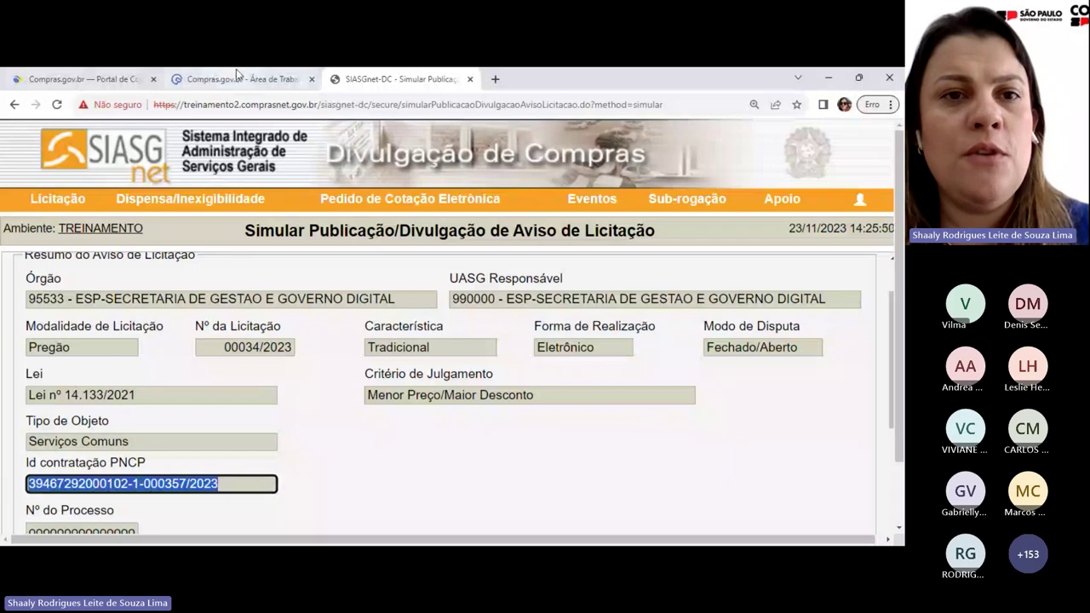
click(494, 79)
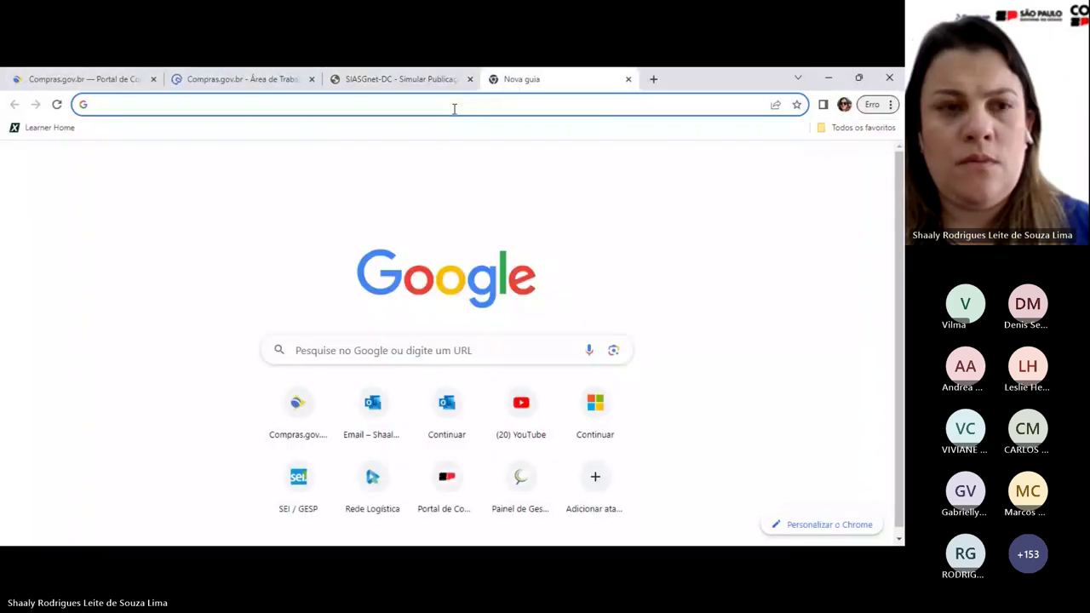
text(trein)
key(Return)
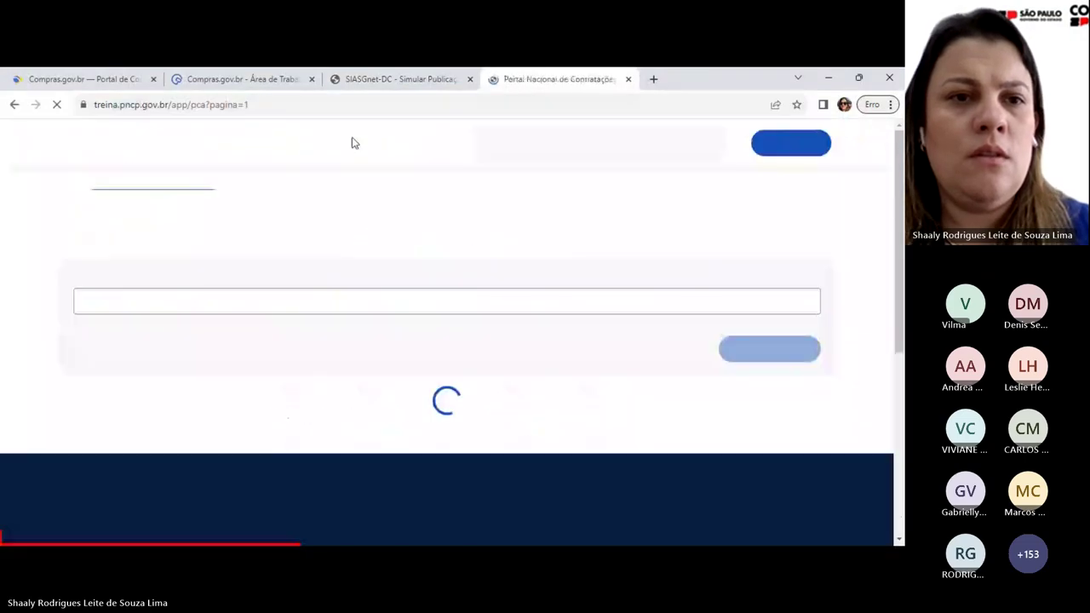
Step: Open the Contratações consultation from the PNCP home page and search Editais e Avisos for the copied Id contratação PNCP
click(510, 147)
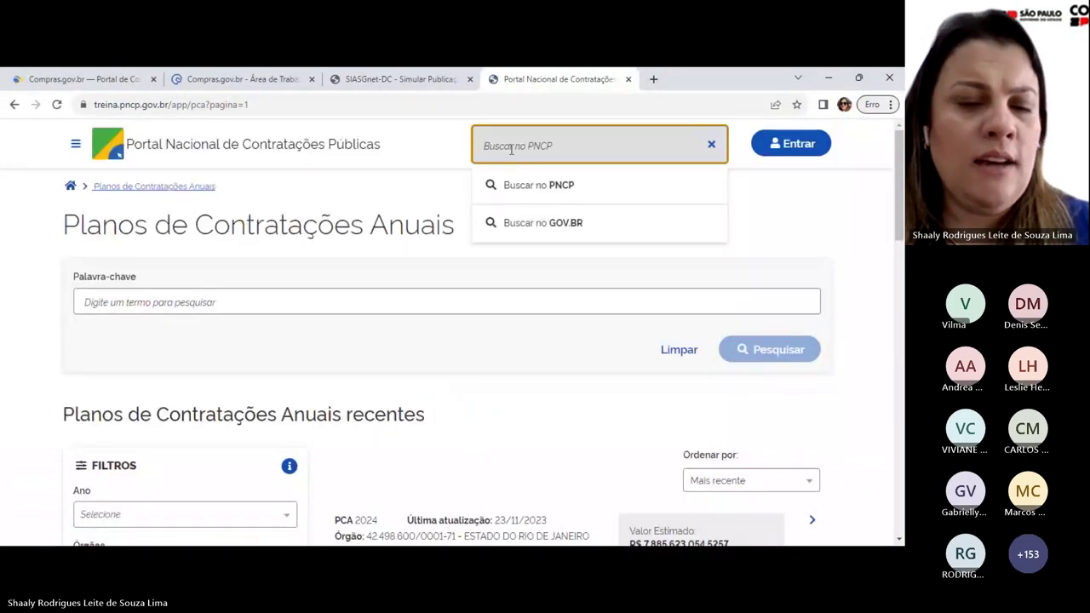
click(304, 149)
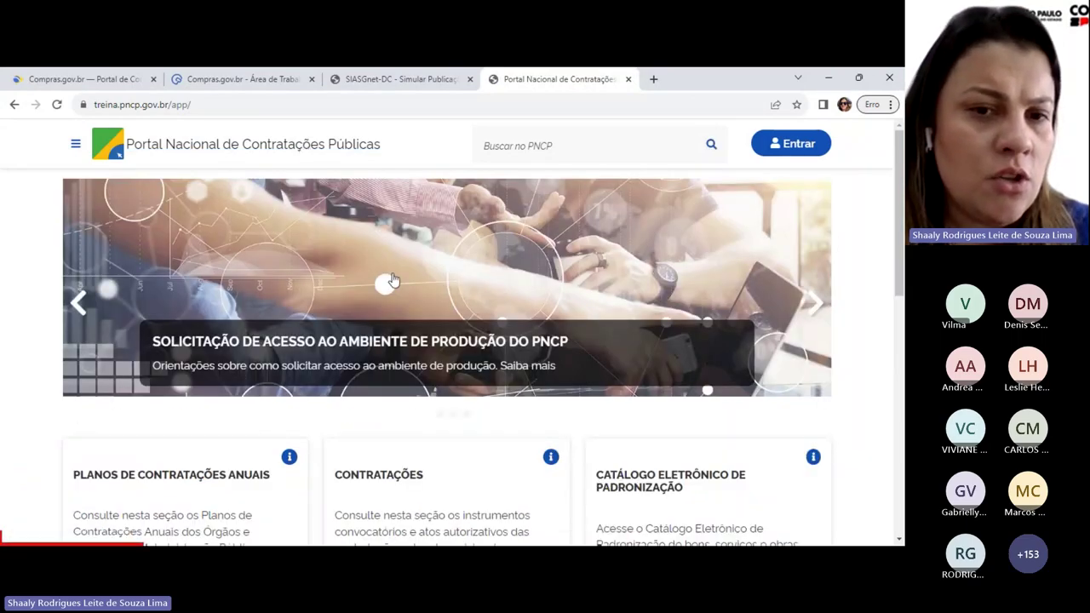
scroll(387, 364, down, 3)
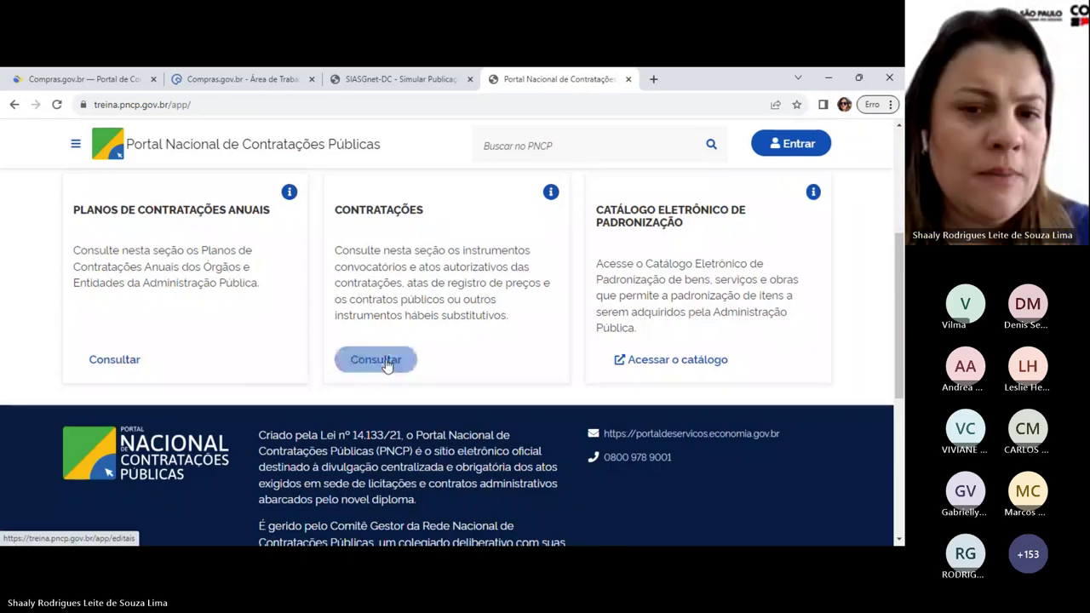
click(387, 362)
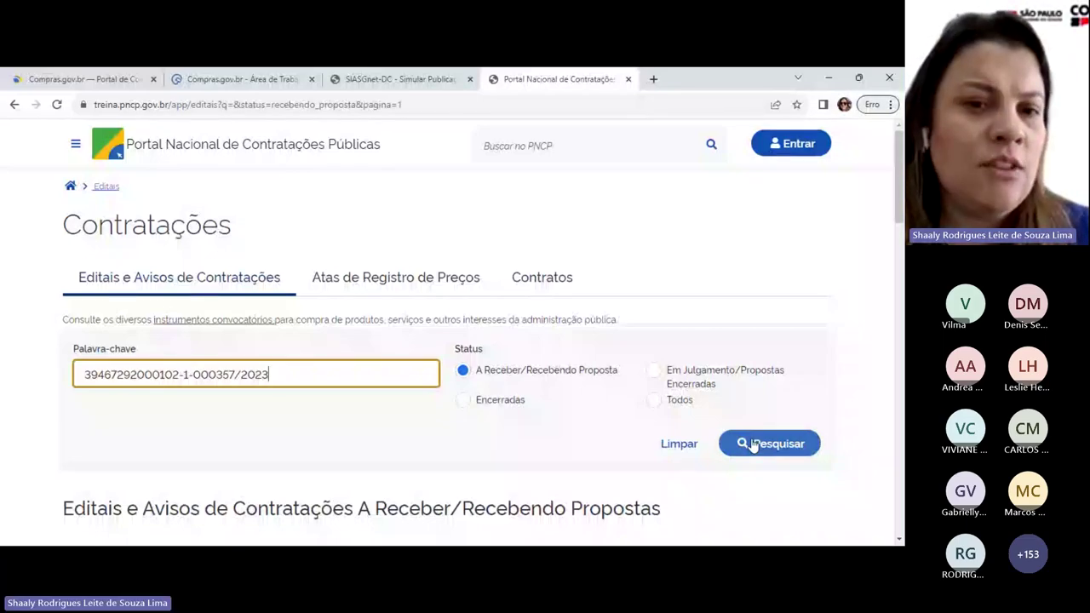
click(753, 445)
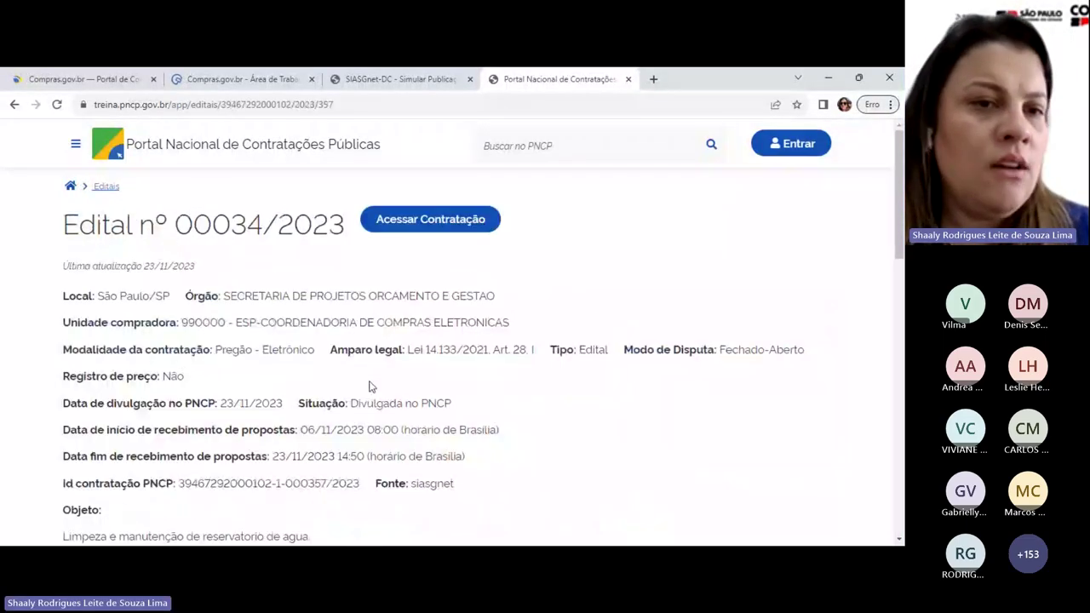
Step: Review the published edital's general data, estimated total value and listed item with its unit value
scroll(392, 379, down, 2)
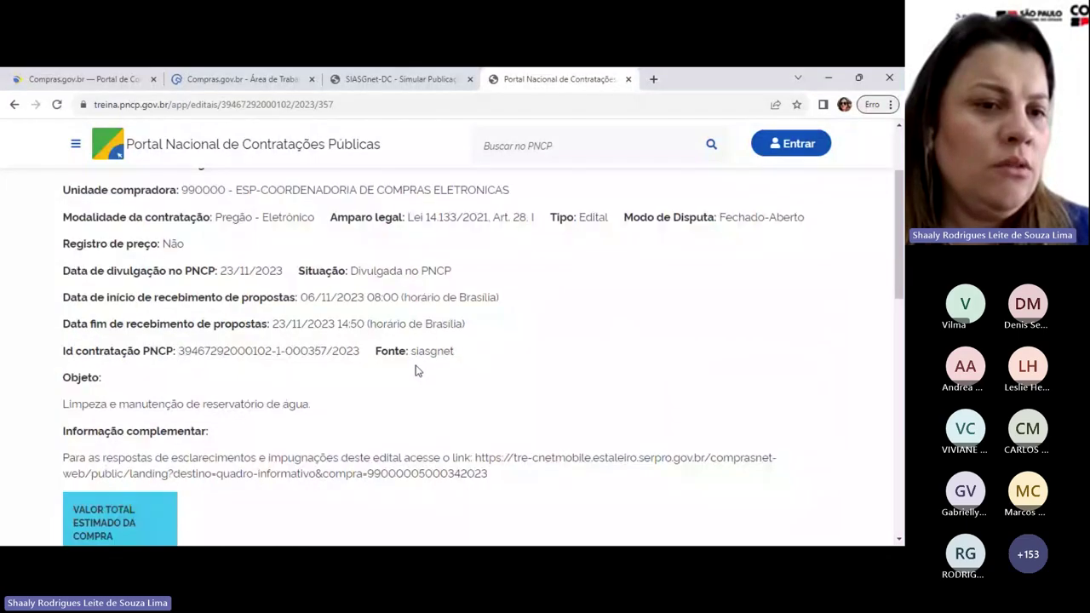
scroll(418, 371, down, 1)
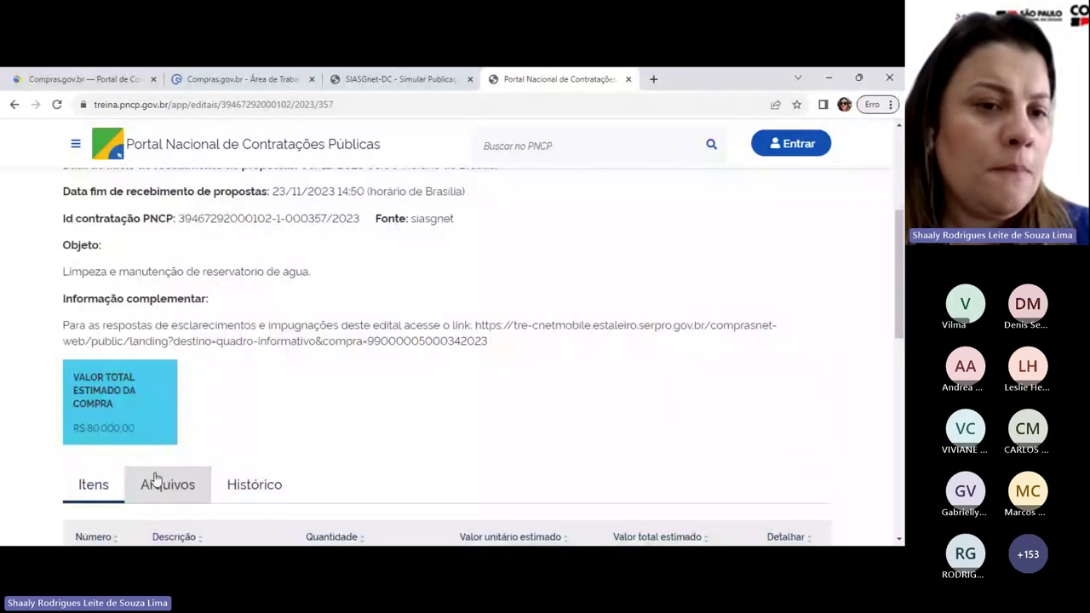
scroll(105, 429, down, 1)
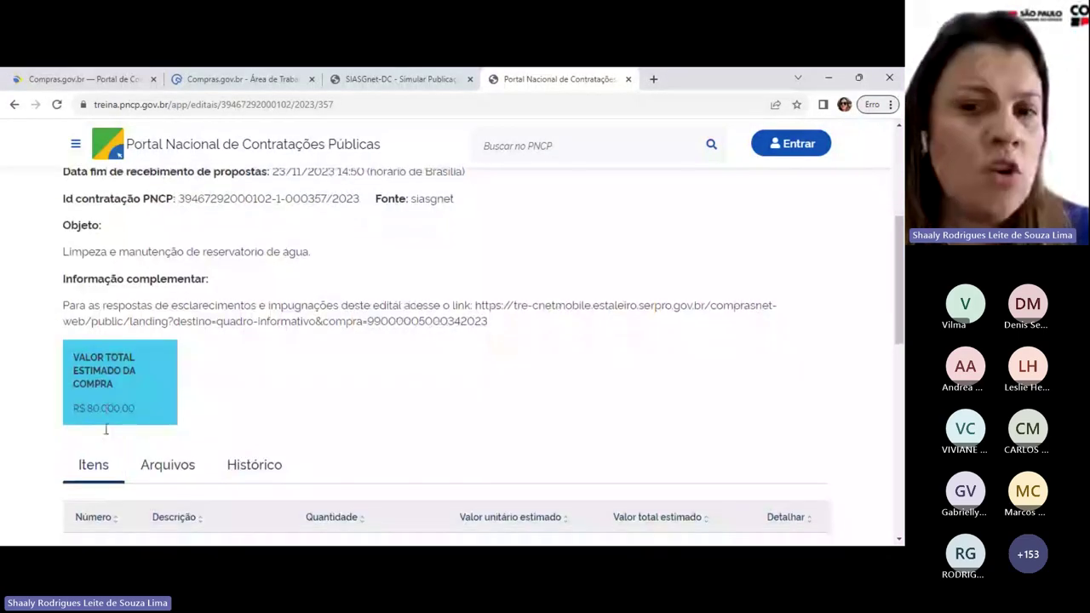
scroll(106, 429, down, 1)
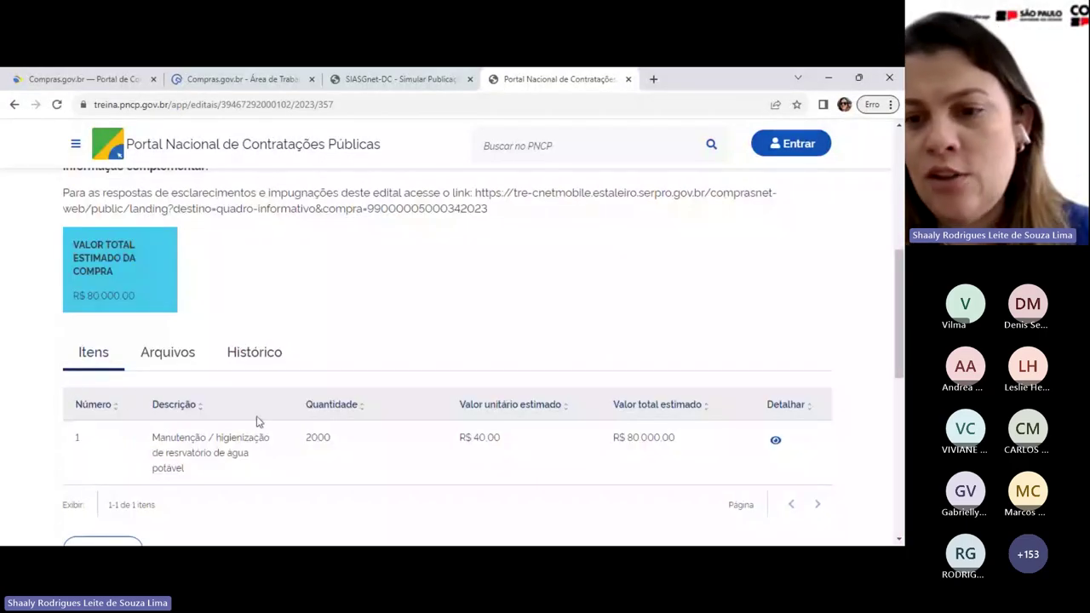
drag(459, 437, 501, 440)
Step: Download the Edital file attached to the contratação and check its event history
click(164, 352)
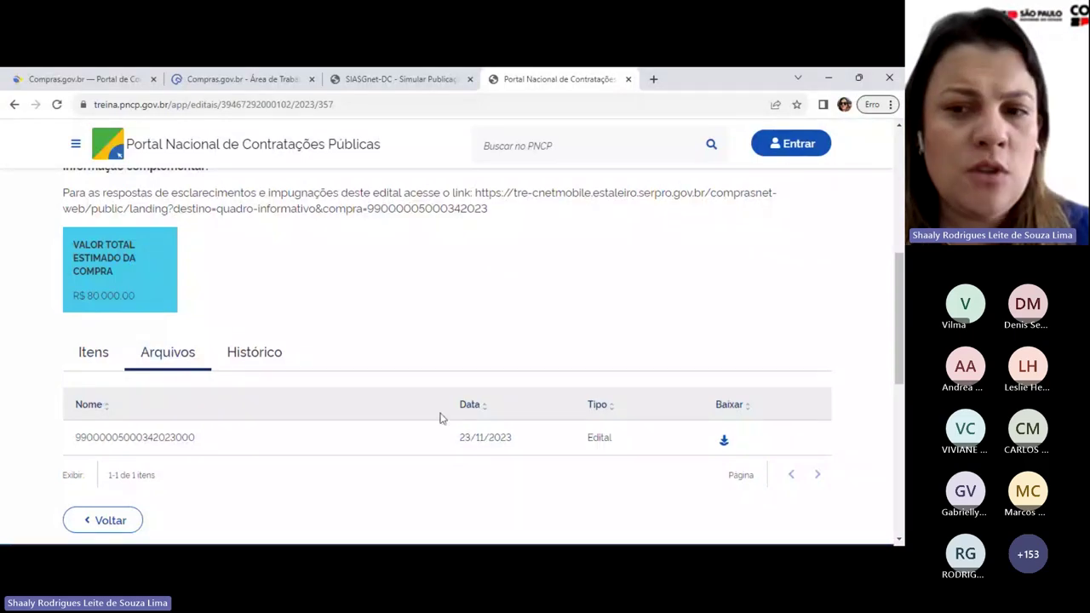
click(723, 441)
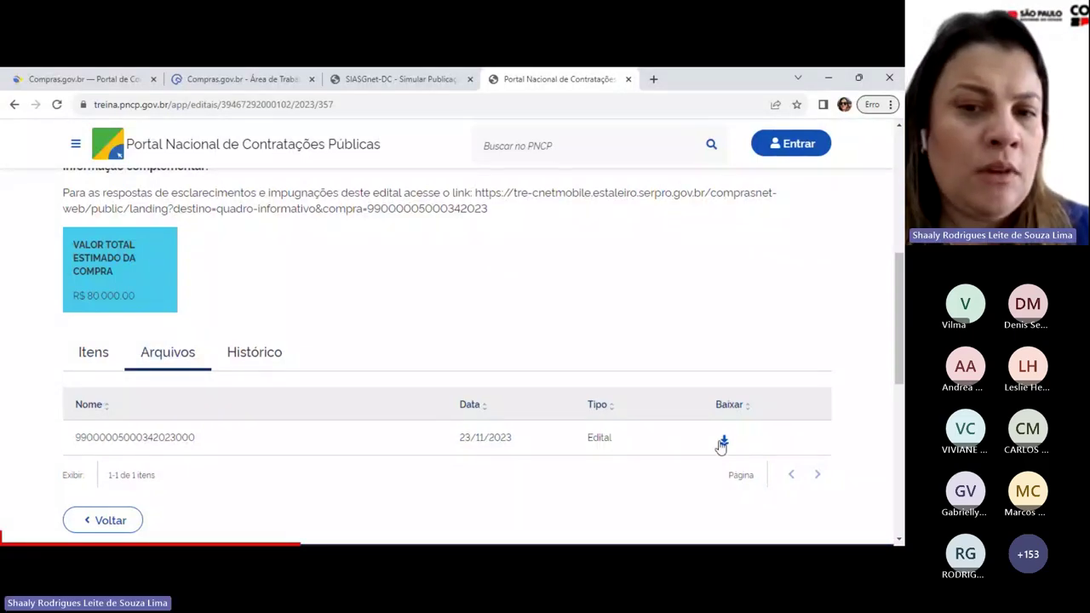
click(241, 359)
scroll(427, 453, down, 2)
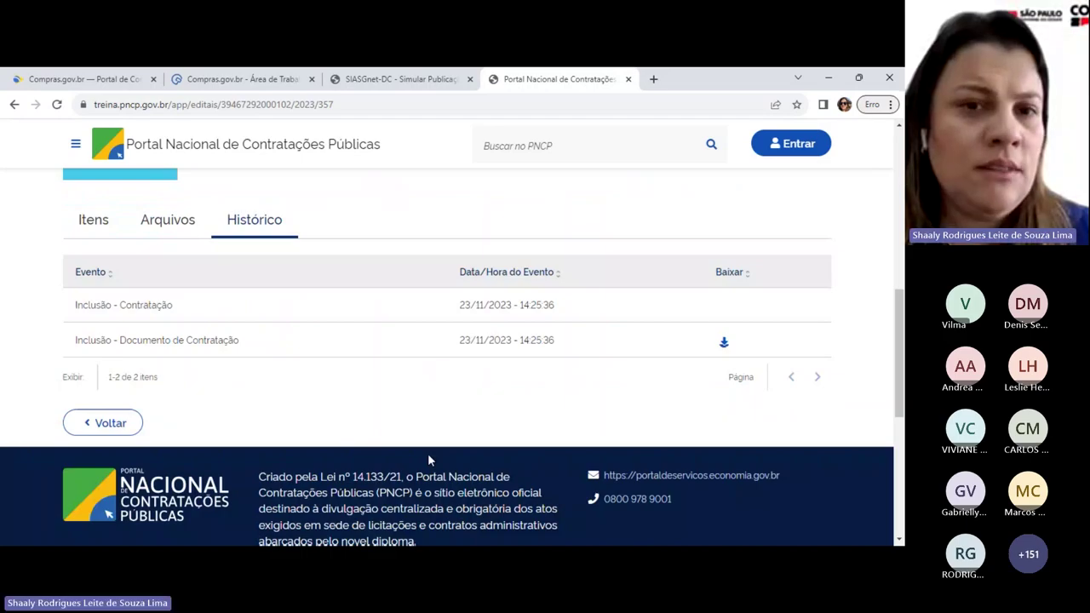
Step: Access the contratação in Compras.gov.br and examine the Pregão's number, UASG, judgment criterion, ME/EPP exclusivity and item status
scroll(428, 460, up, 1)
scroll(428, 460, up, 4)
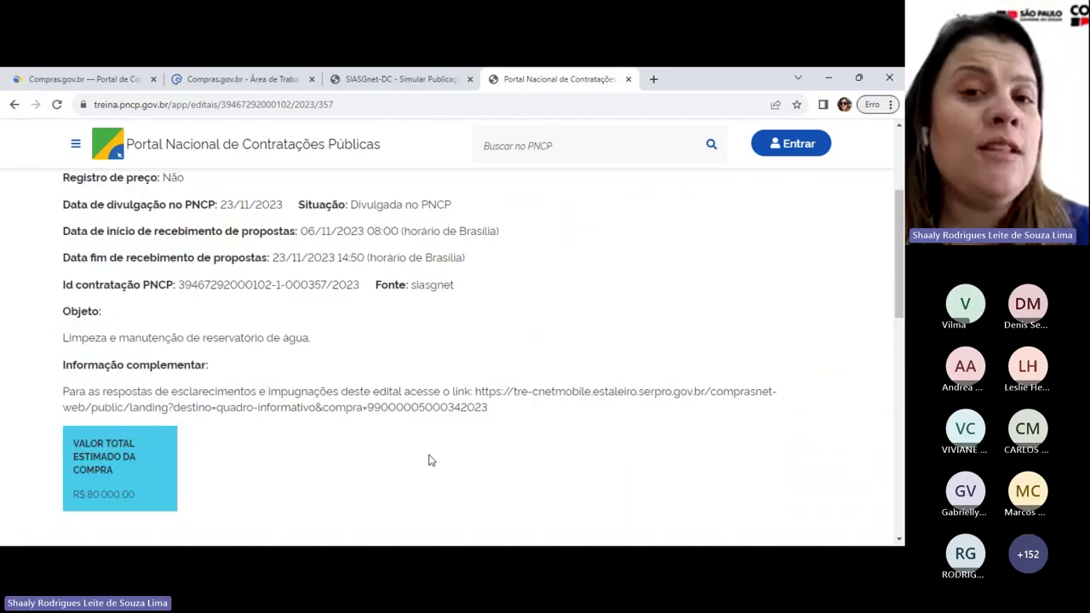
scroll(430, 461, up, 1)
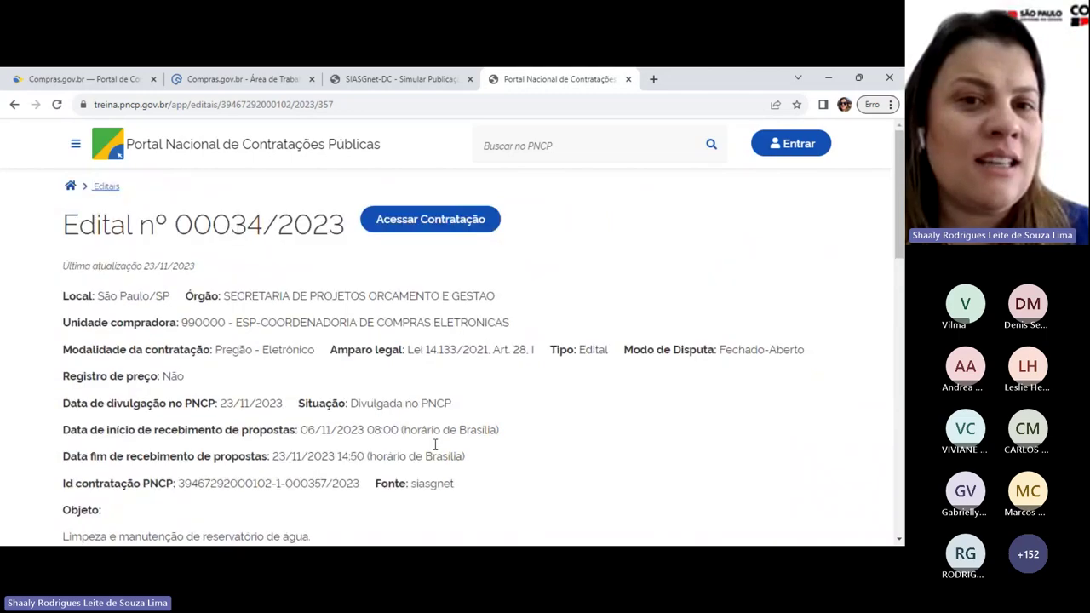
click(402, 227)
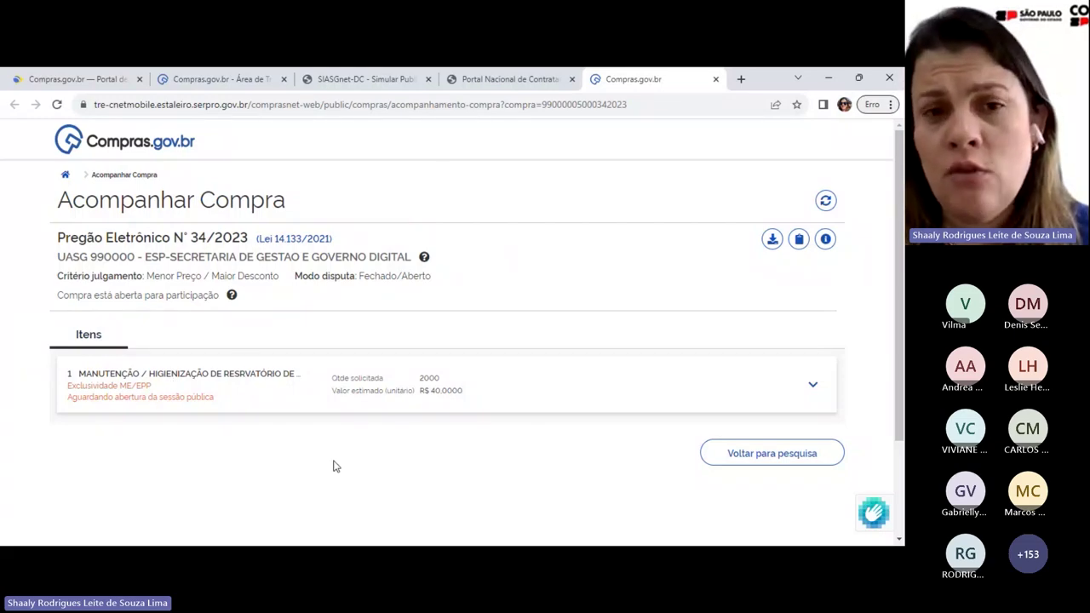
drag(58, 237, 328, 242)
drag(58, 255, 421, 260)
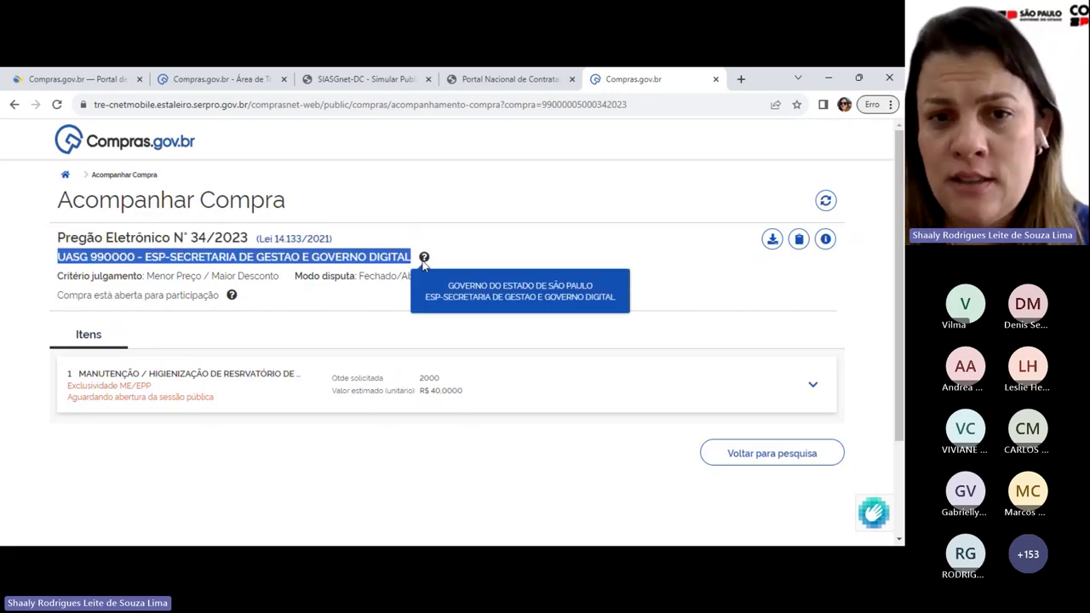
drag(59, 276, 287, 284)
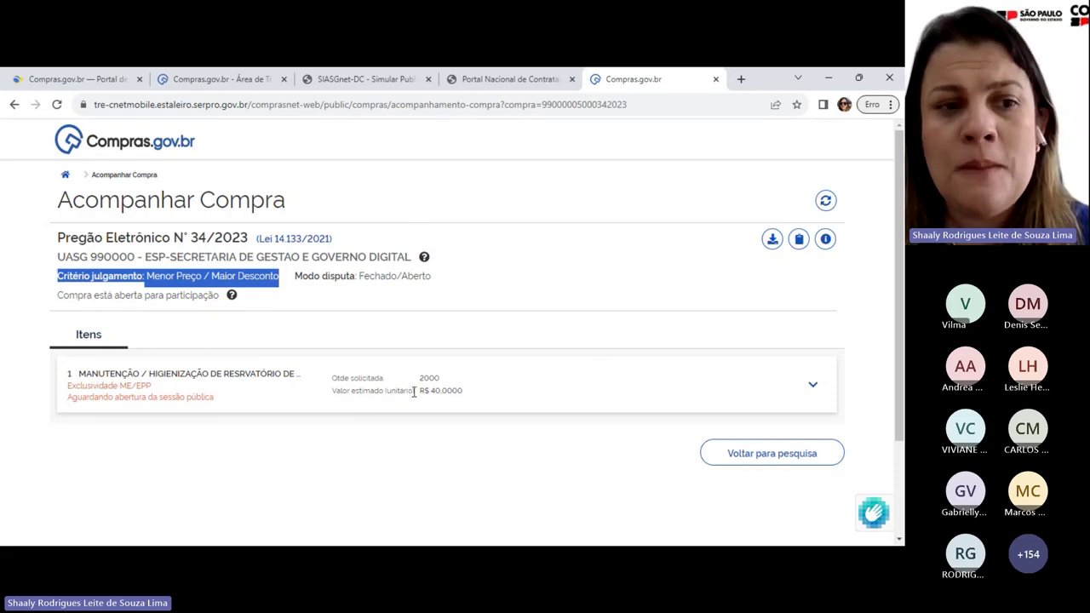
drag(152, 385, 68, 384)
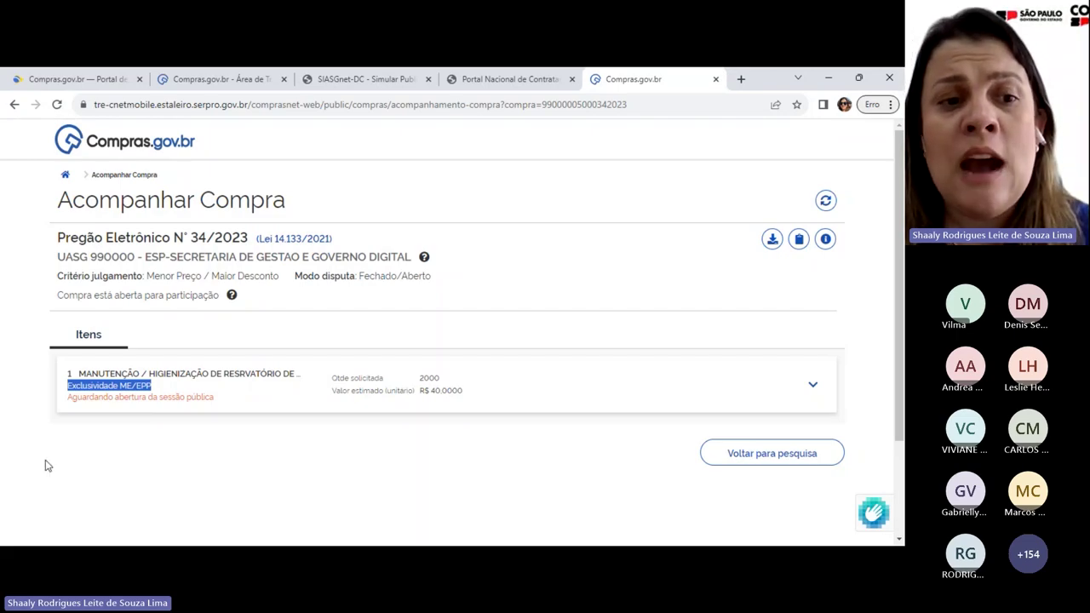
drag(66, 398, 240, 405)
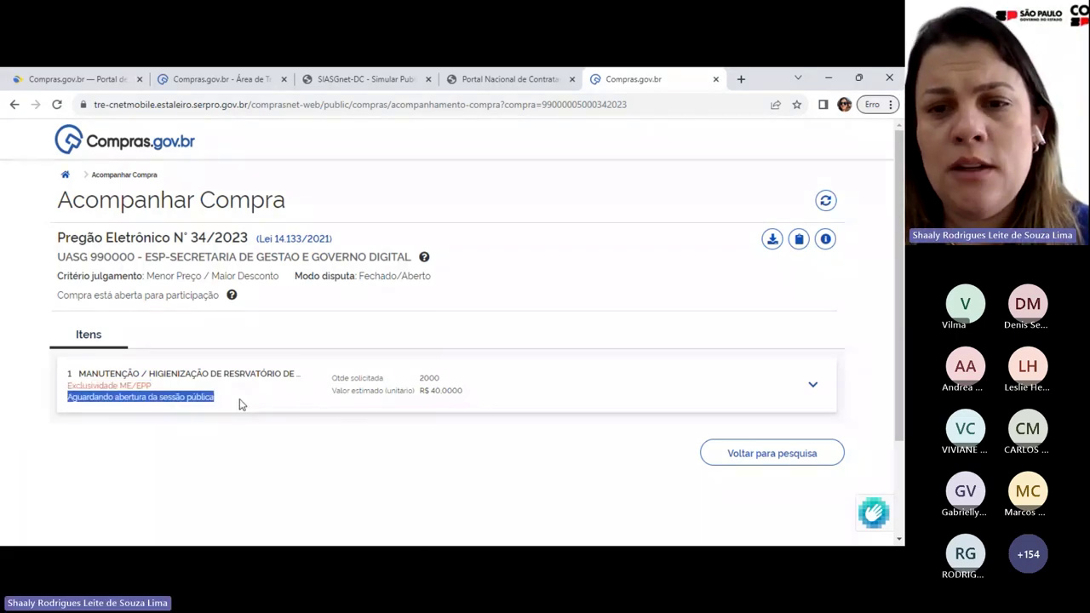
Step: Expand item 1 of the Pregão and examine its detailed description, quantities, estimated values and differentiated treatment
click(239, 404)
scroll(605, 401, down, 2)
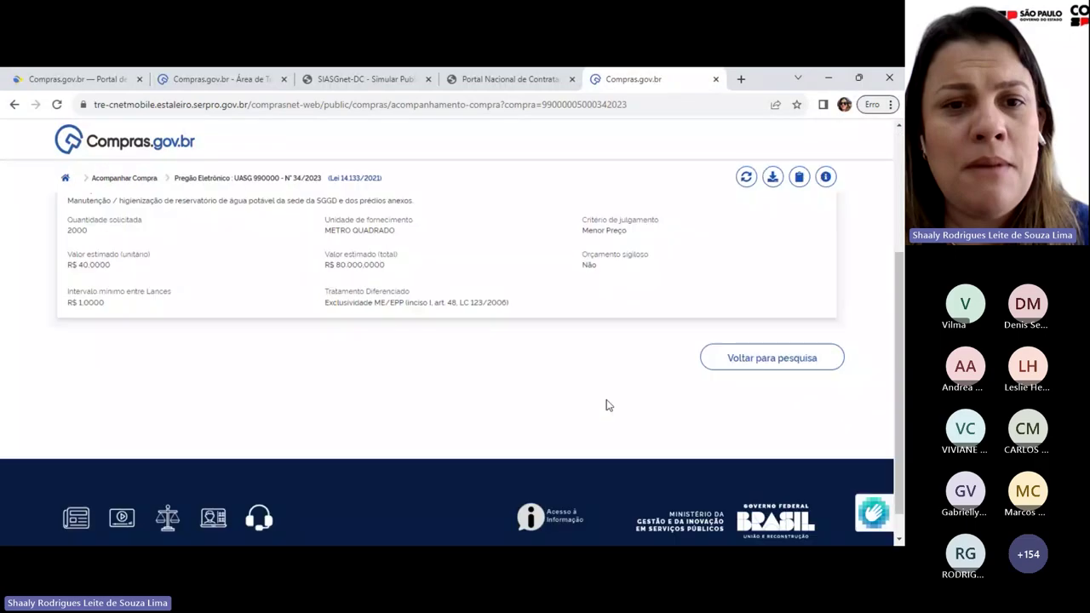
scroll(359, 412, up, 1)
scroll(359, 411, up, 1)
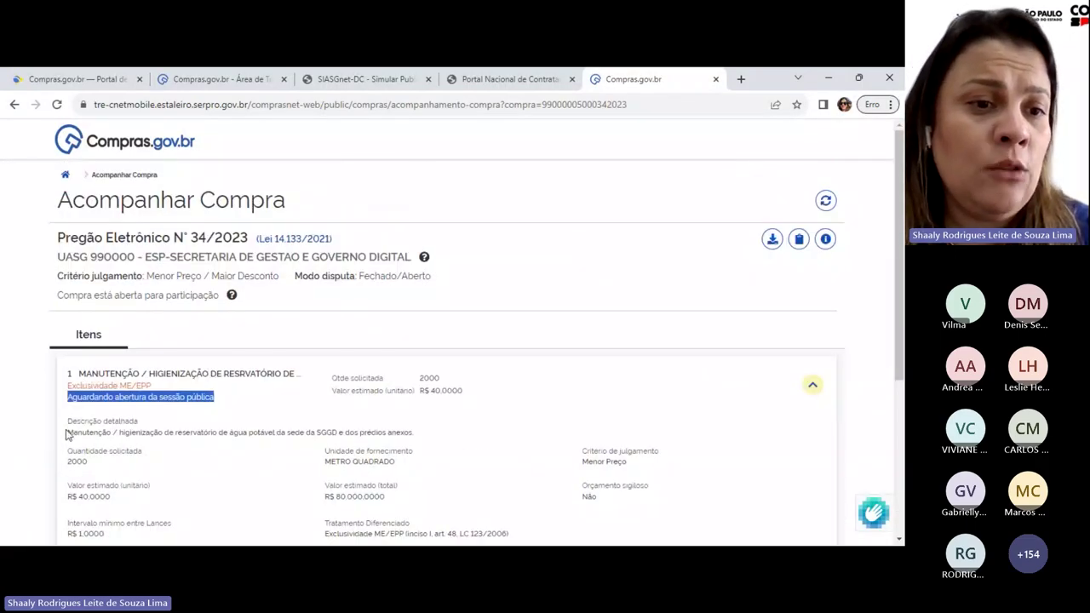
drag(68, 421, 440, 433)
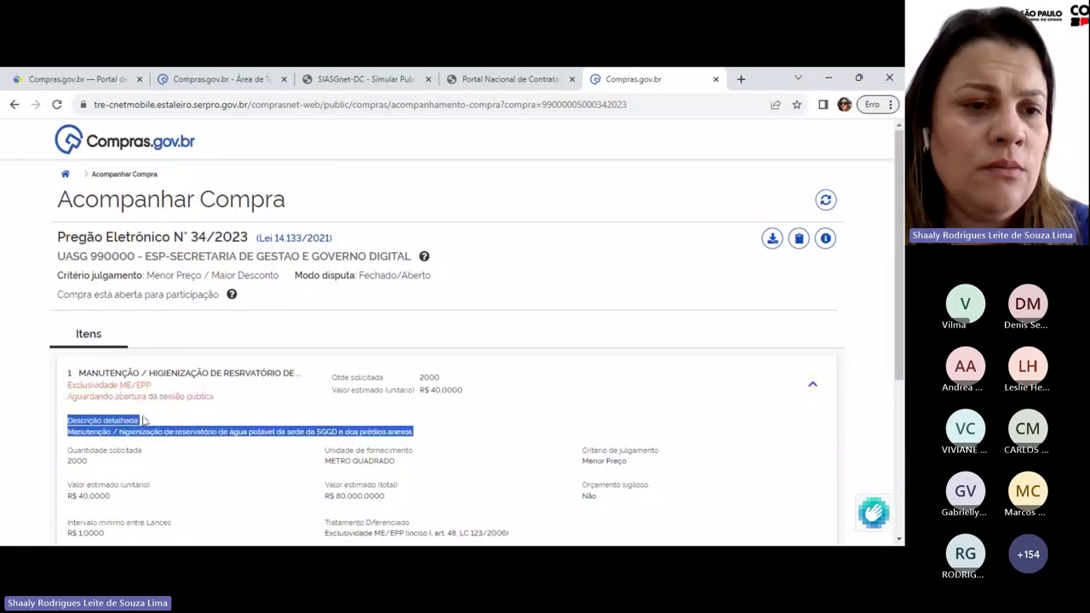
Step: Check the Quadro informativo of Pregão Eletrônico 34/2023 for avisos, impugnações and esclarecimentos, and close it
scroll(442, 432, down, 2)
scroll(741, 437, up, 2)
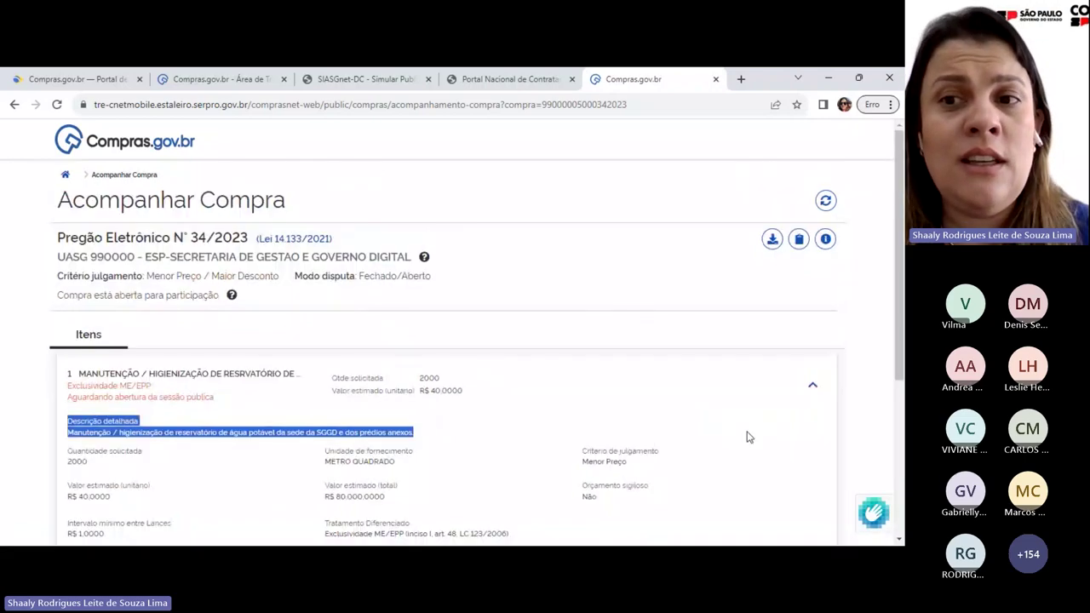
click(797, 241)
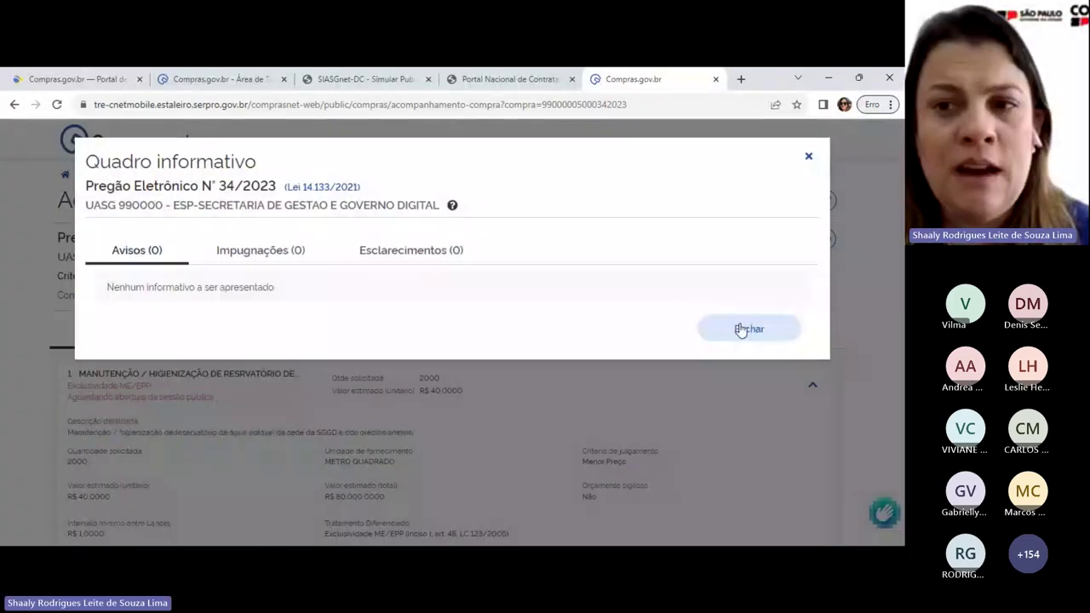
click(741, 328)
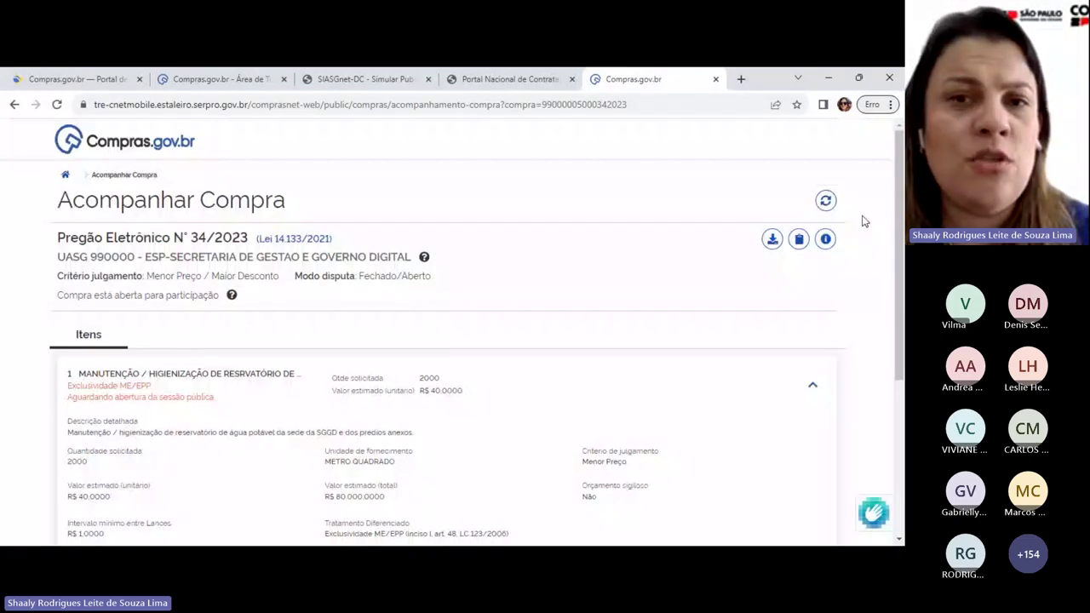
Step: Close the public consultation and PNCP pages and return to the Seleção do Fornecedor list in the Área de Trabalho
click(716, 79)
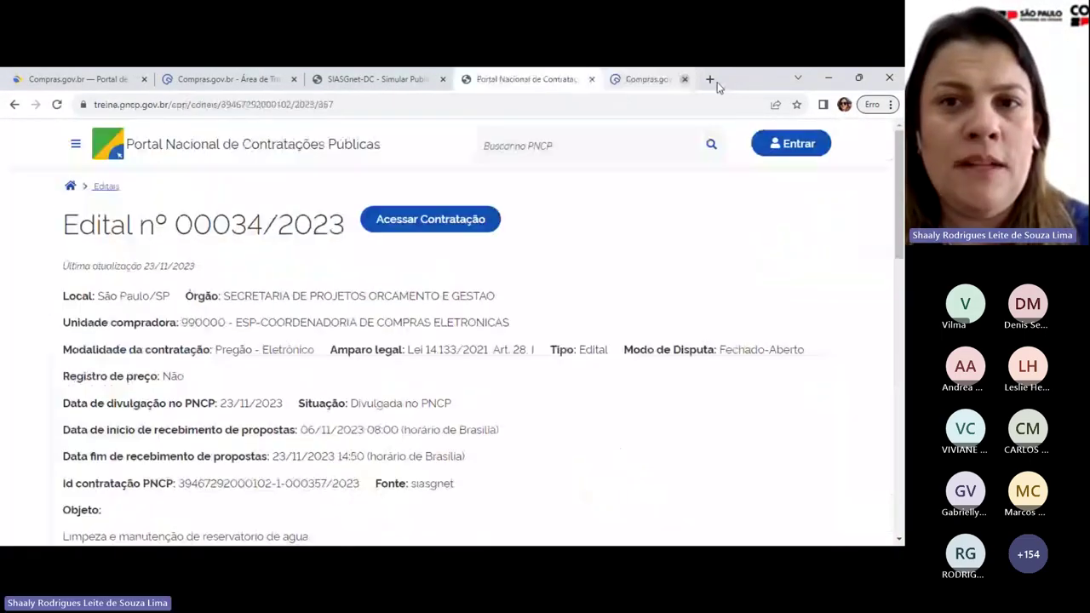
click(629, 80)
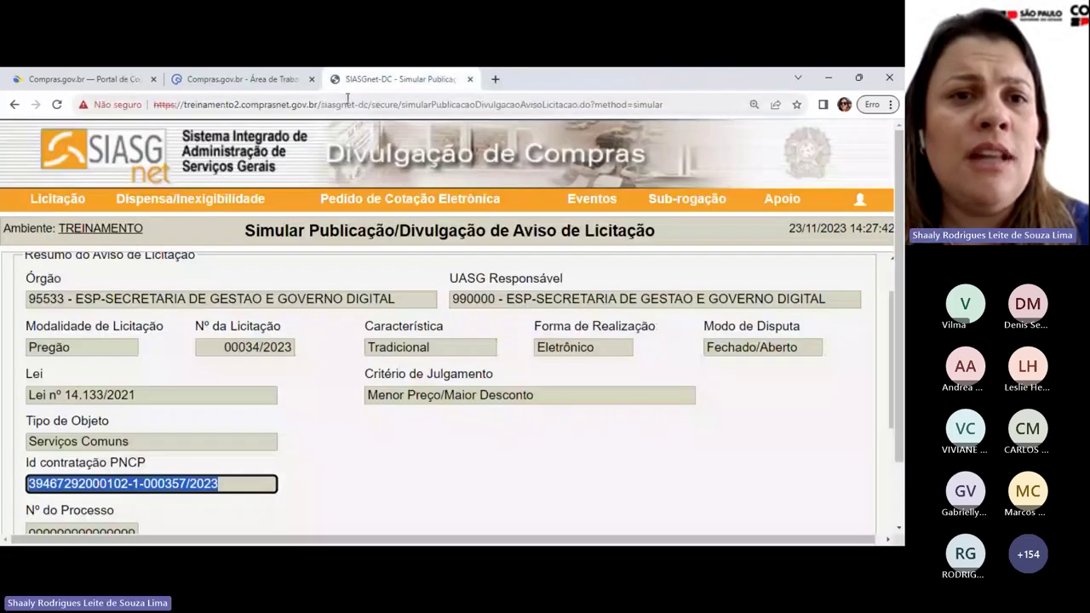
click(290, 83)
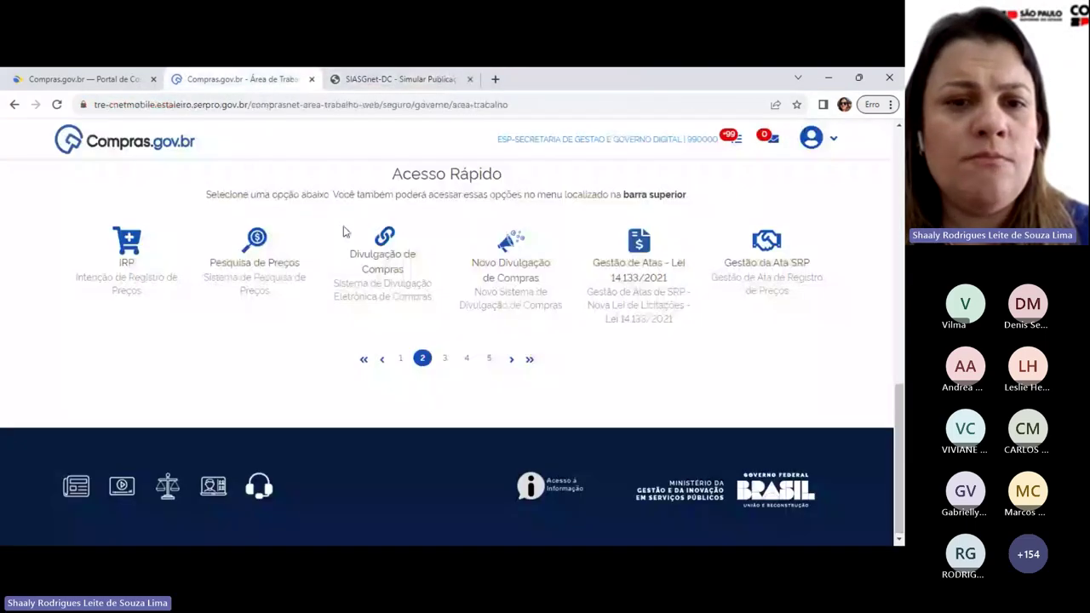
scroll(405, 360, up, 2)
scroll(407, 360, up, 3)
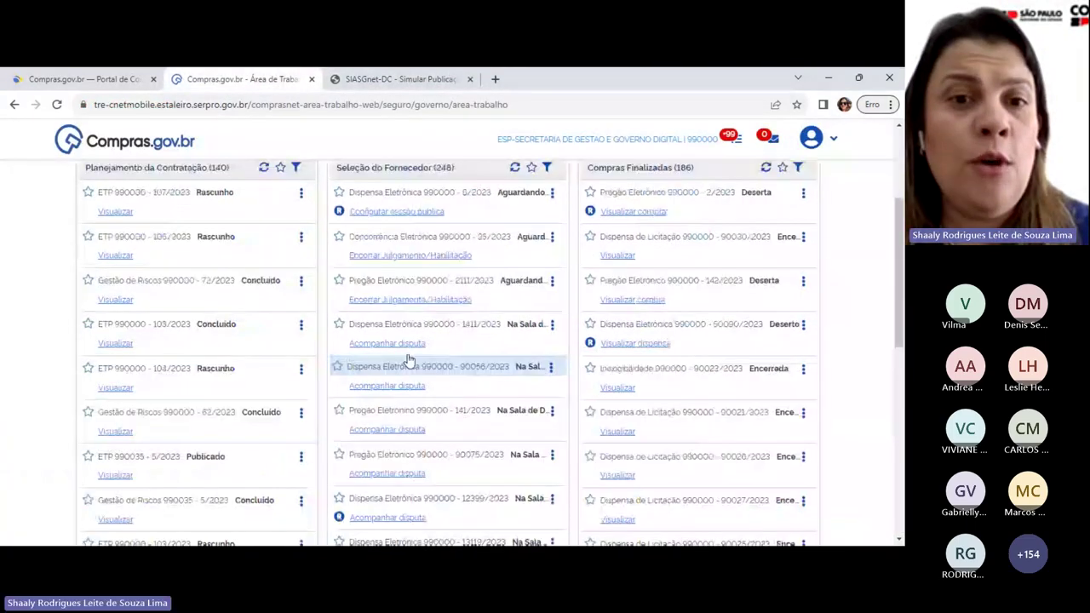
scroll(409, 357, up, 2)
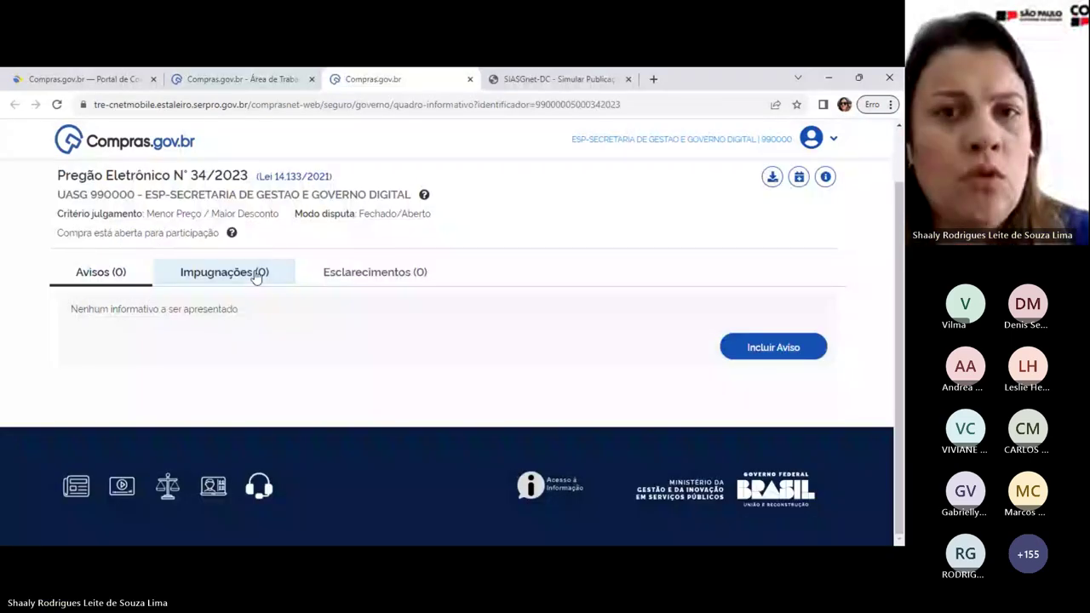
Step: Return from the Quadro informativo to the Área de Trabalho and mark Pregão Eletrônico 990000 - 34/2023 as a favourite
scroll(256, 277, up, 1)
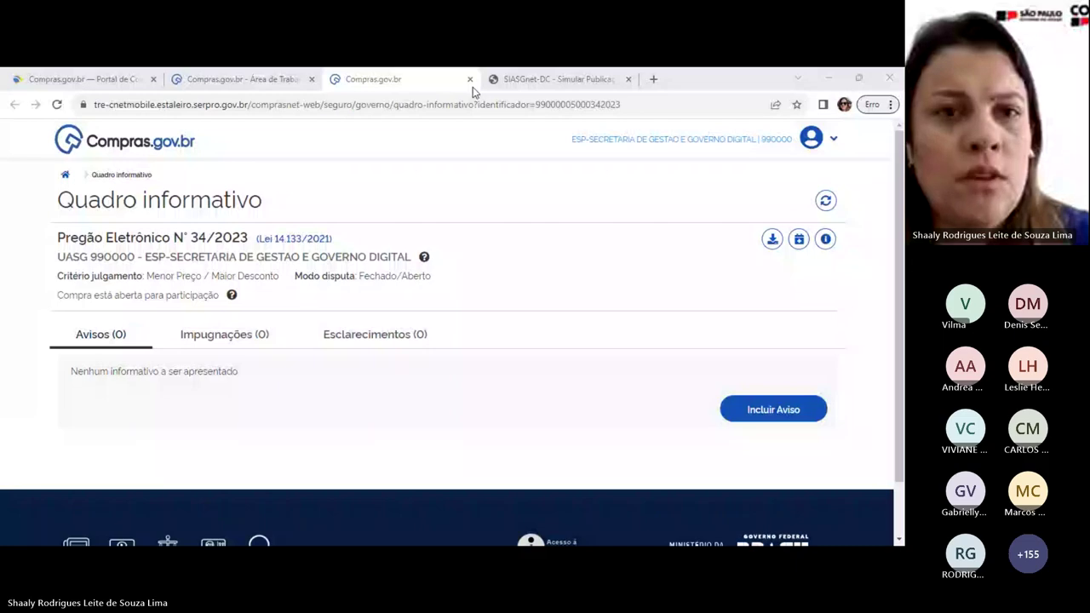
click(471, 91)
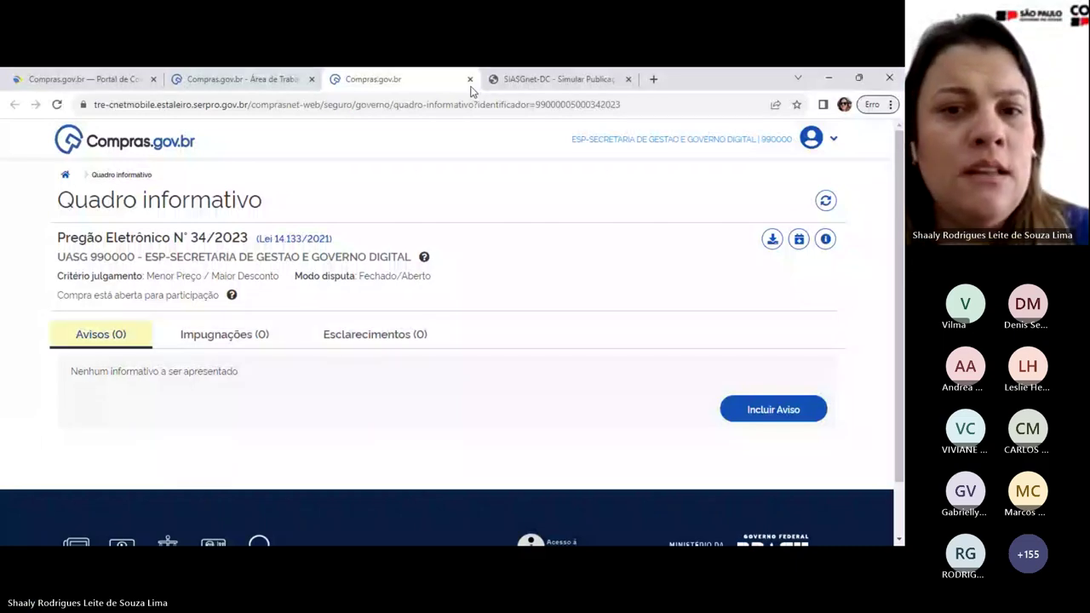
key(ctrl+shift+Tab)
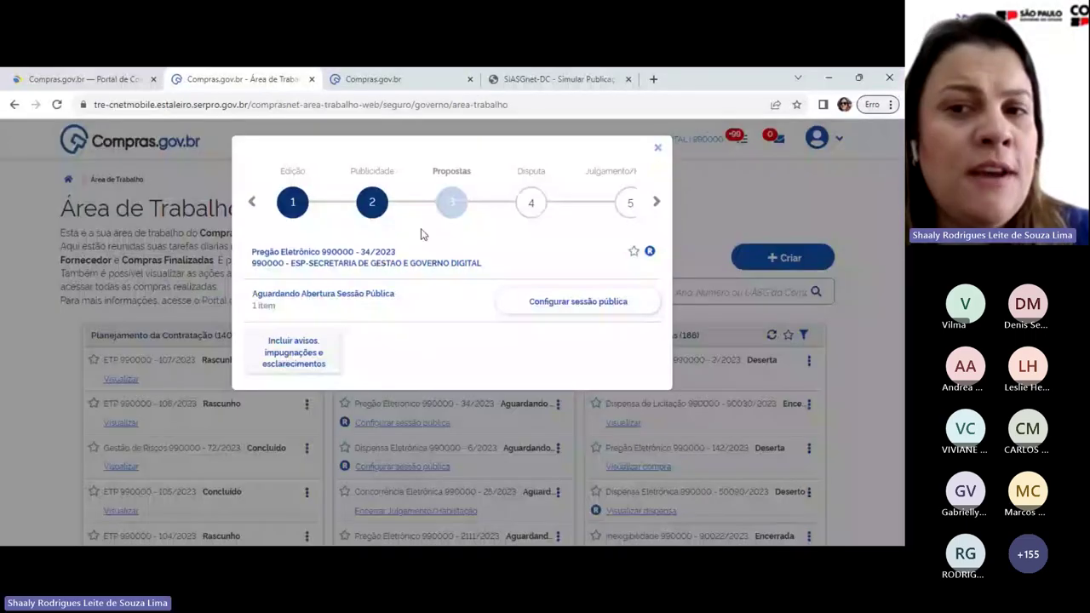
click(634, 251)
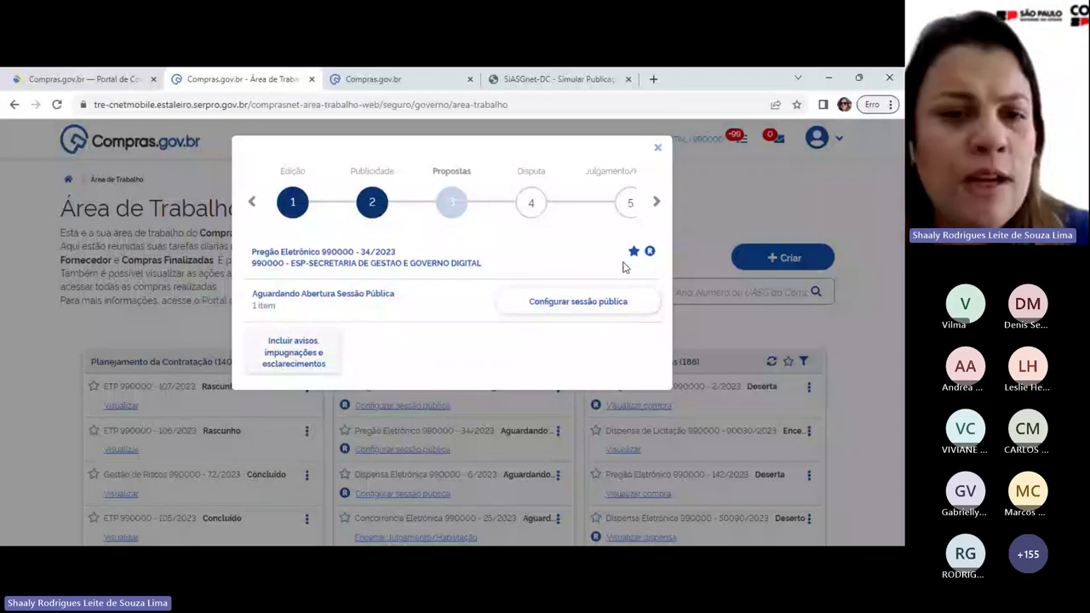
click(658, 148)
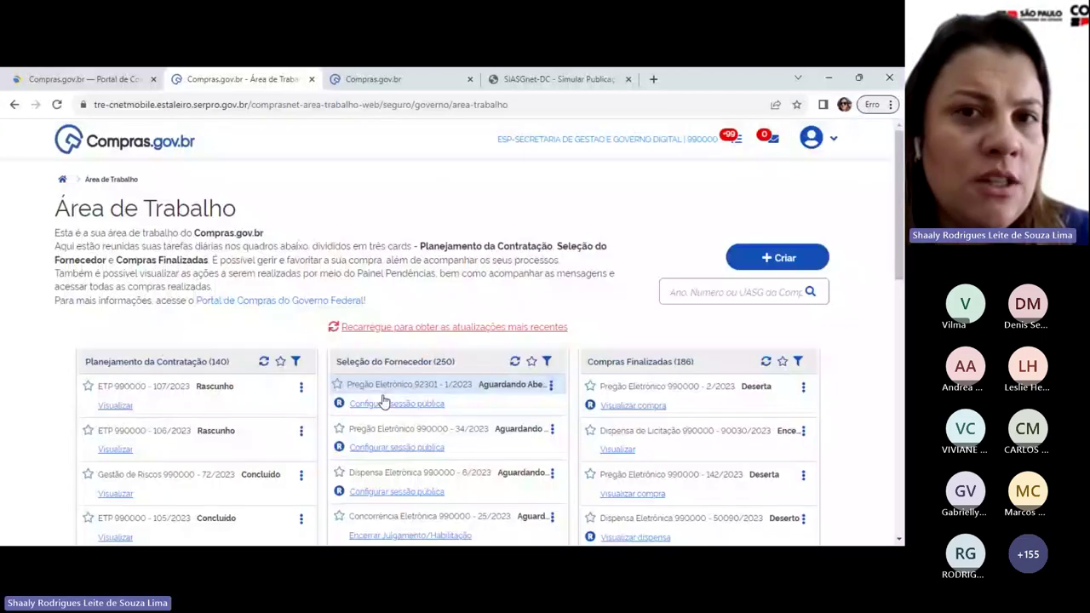
Step: Access the public session configuration of Pregão Eletrônico 34/2023 and review its identification data and dispute mode
click(383, 402)
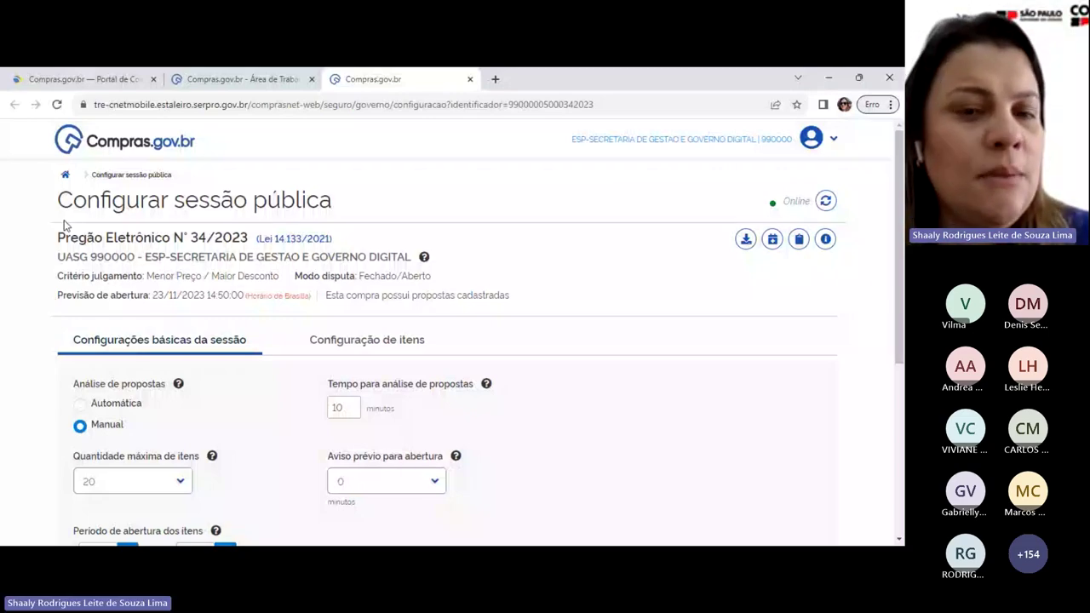
drag(63, 224, 457, 281)
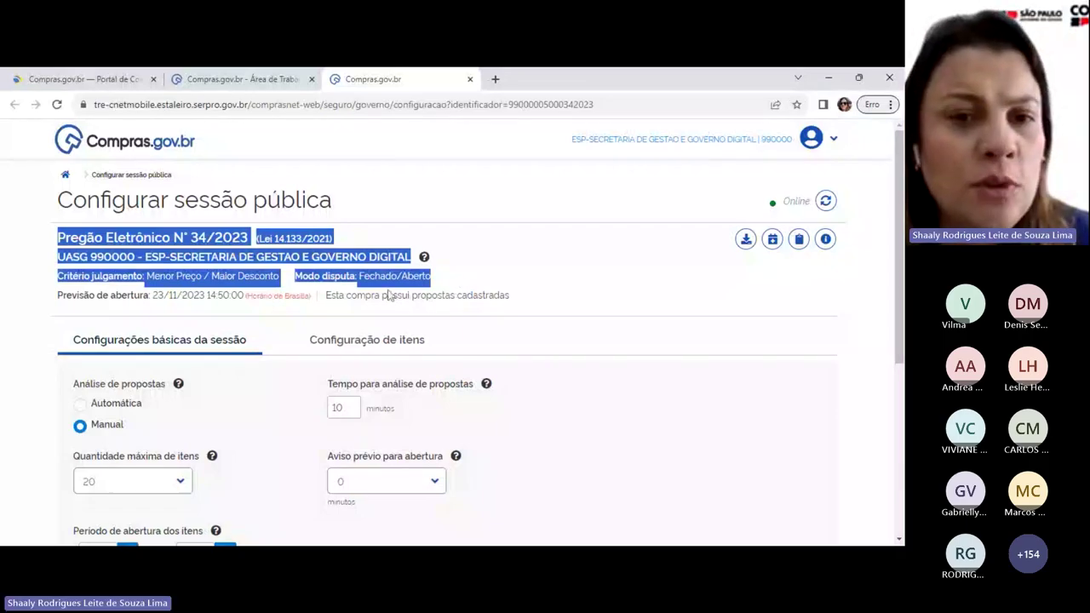
drag(359, 276, 472, 279)
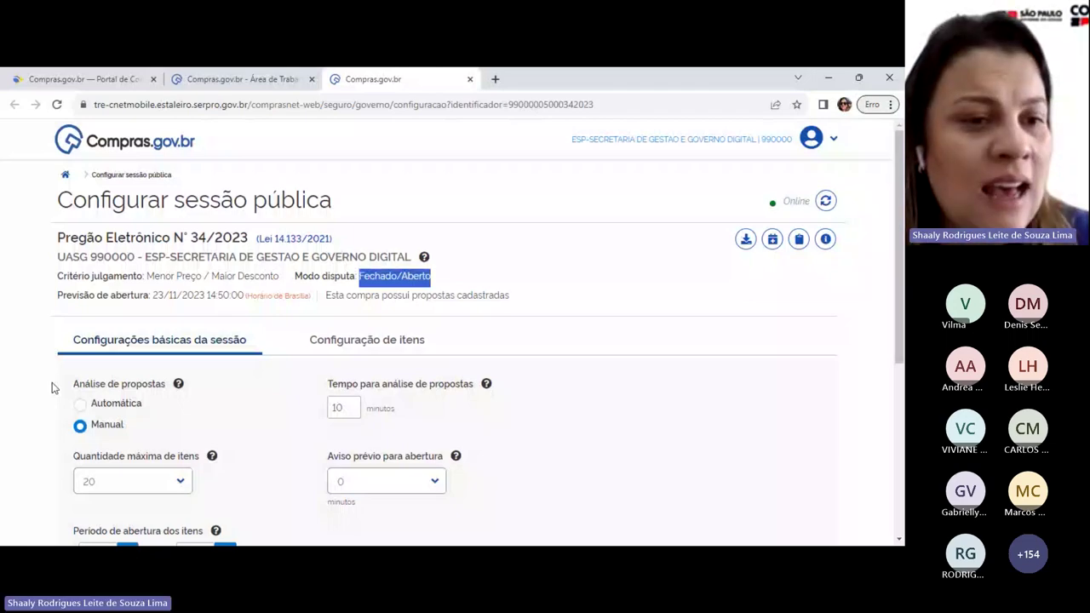
Step: Set the Tempo para análise de propostas to 2 minutes for the manual analysis, consulting the field's help text
drag(73, 384, 170, 387)
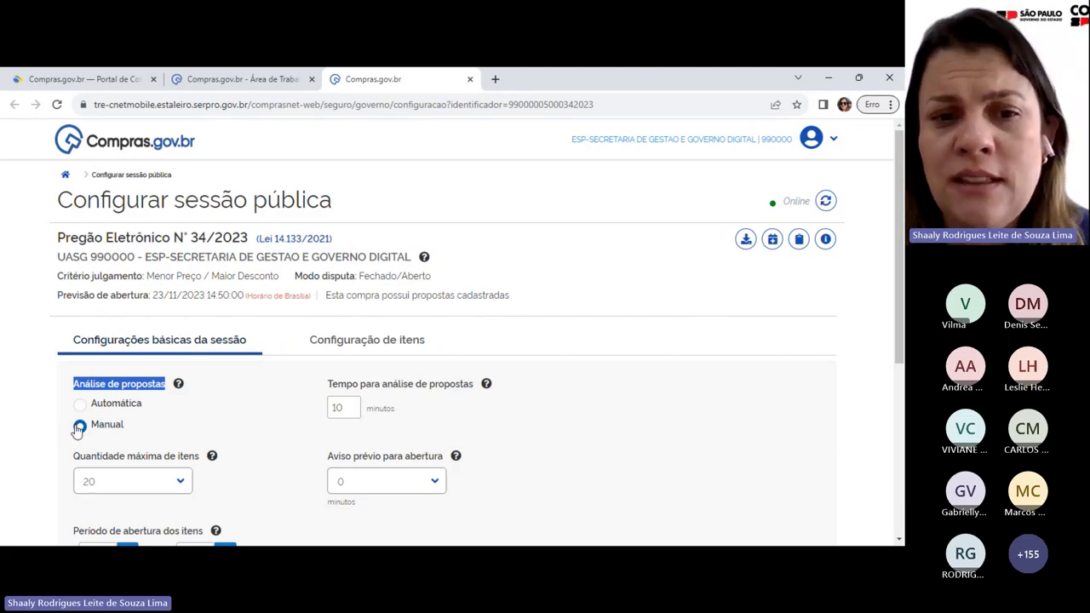
click(368, 409)
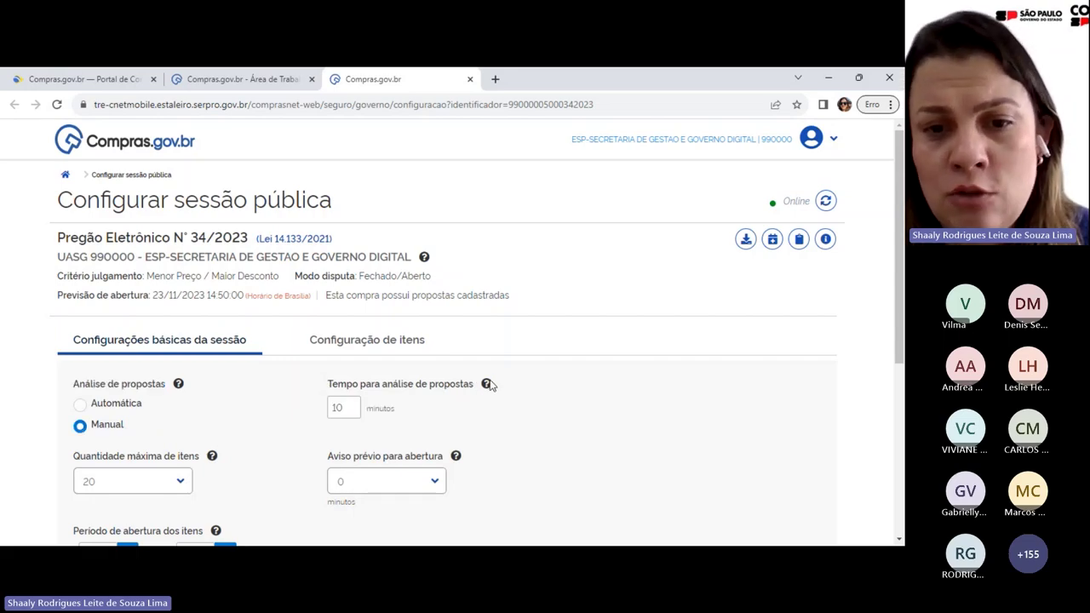
double_click(332, 408)
mouse_move(487, 386)
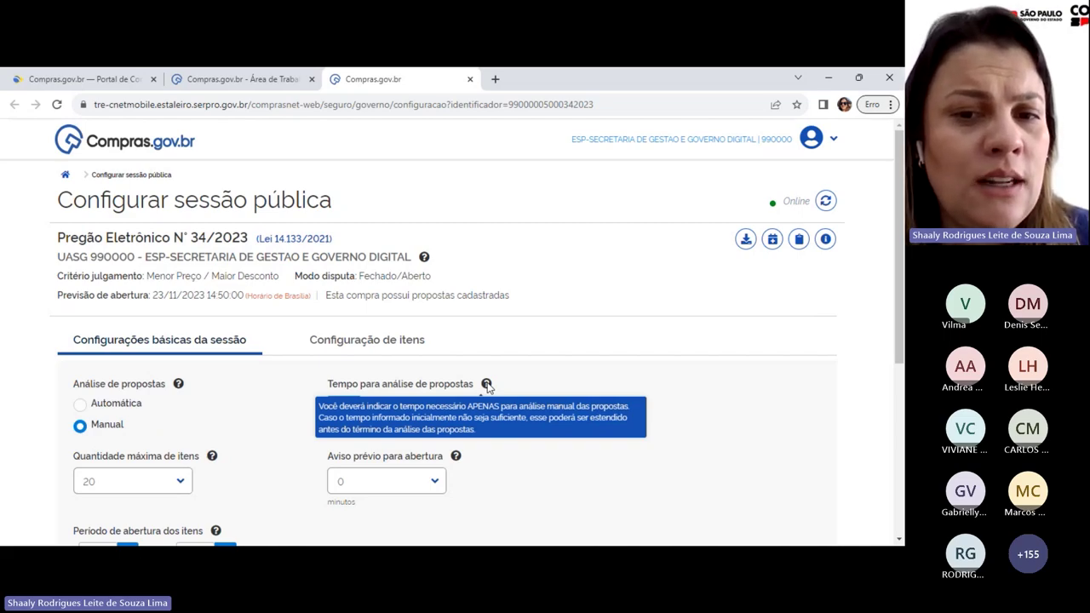
double_click(342, 408)
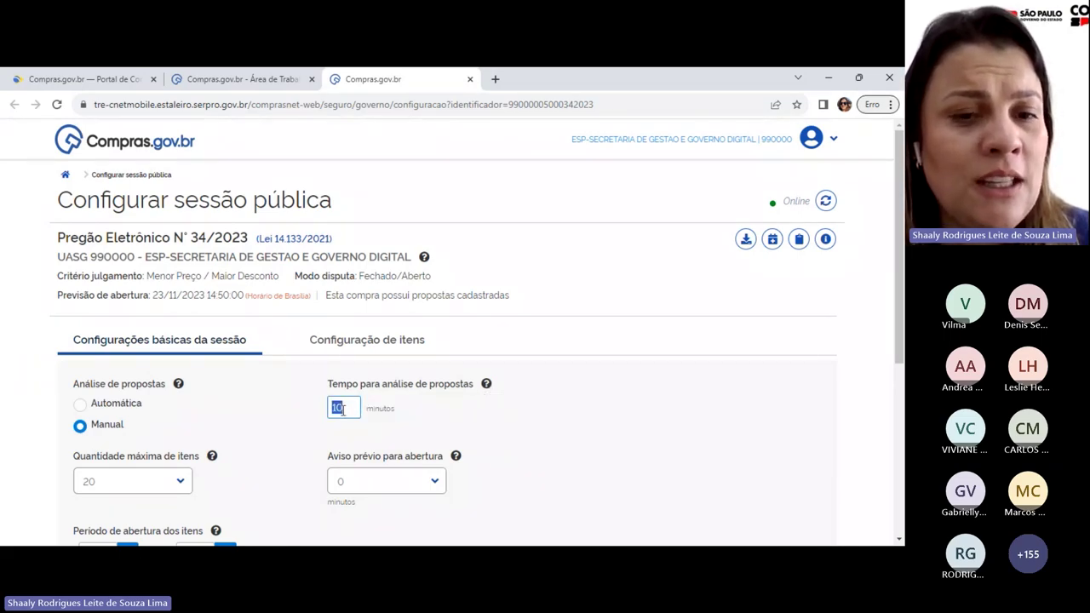
text(2)
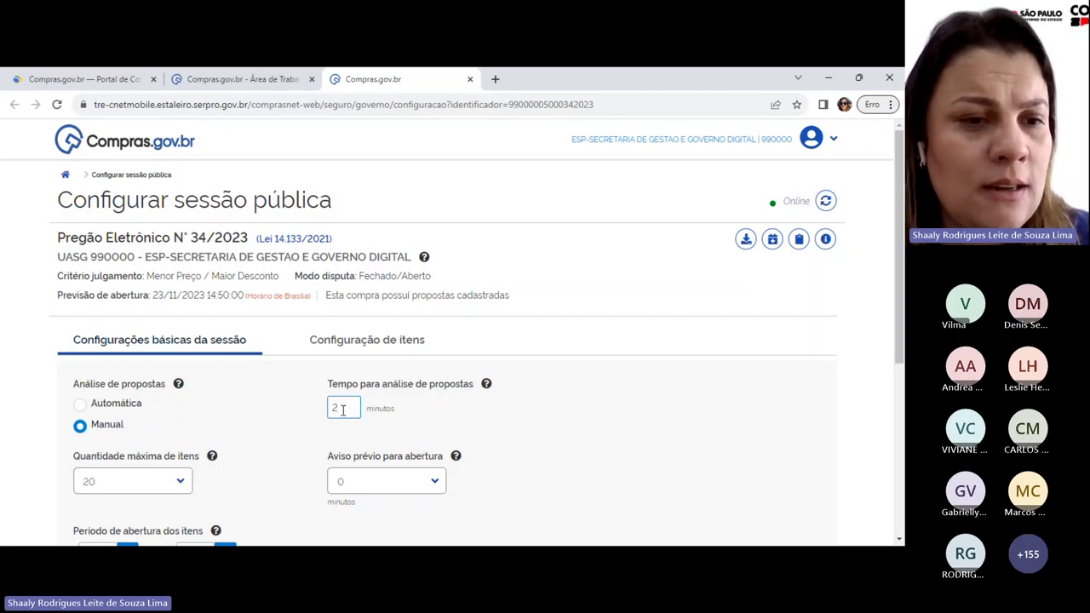
Step: Review the range of options for Quantidade máxima de itens and choose 20
drag(73, 457, 195, 460)
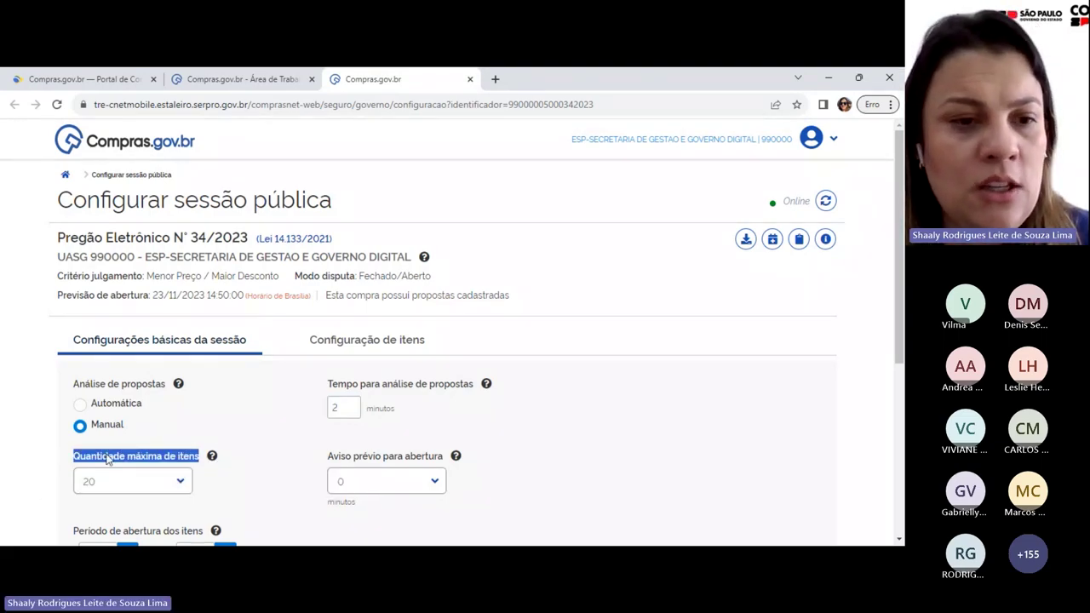
click(181, 484)
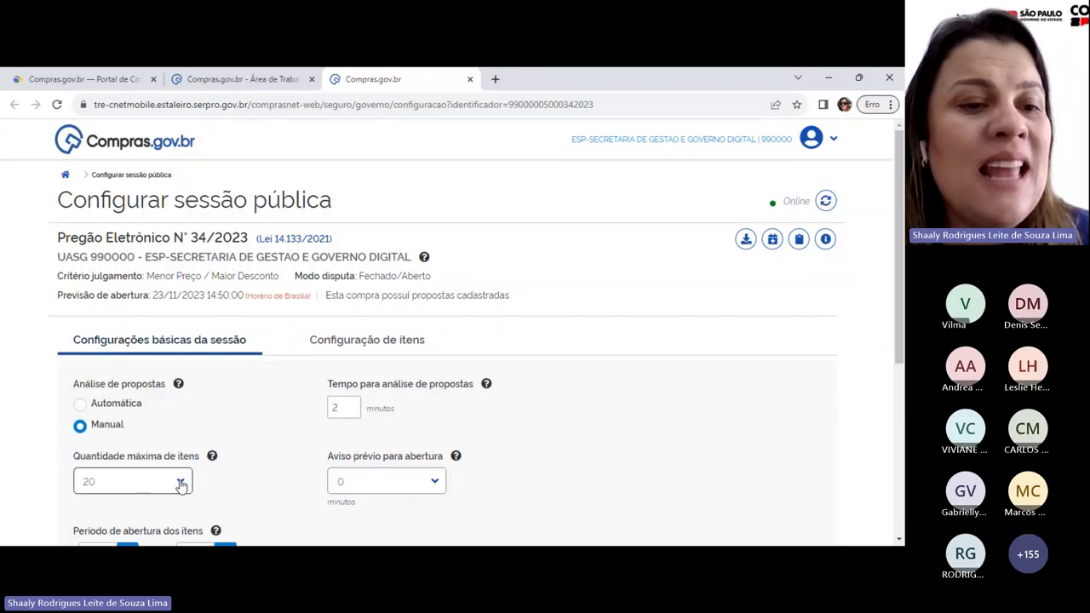
click(181, 484)
drag(186, 362, 206, 471)
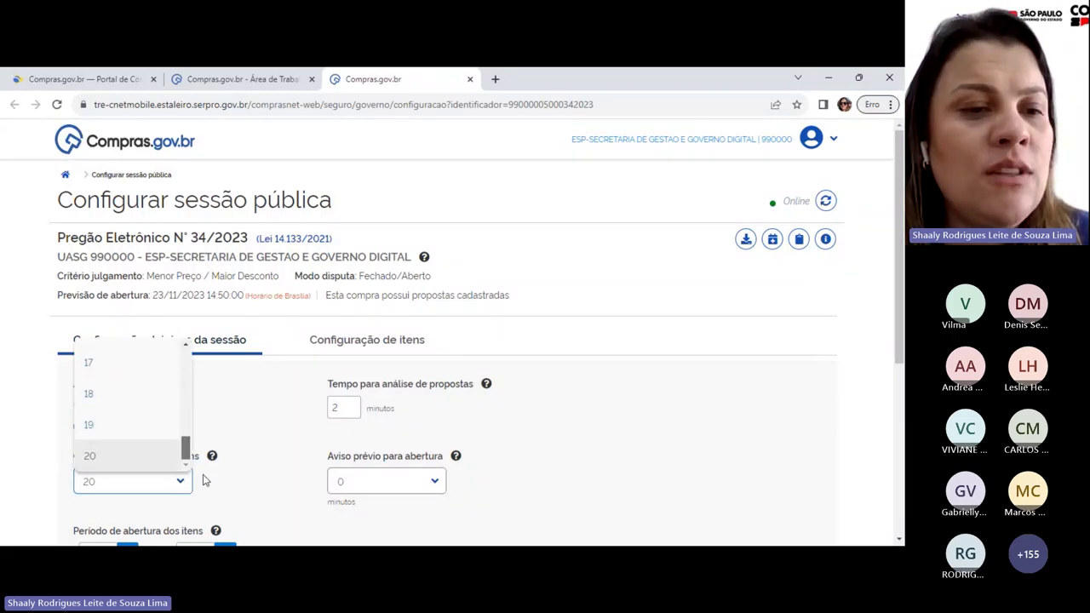
scroll(128, 400, up, 5)
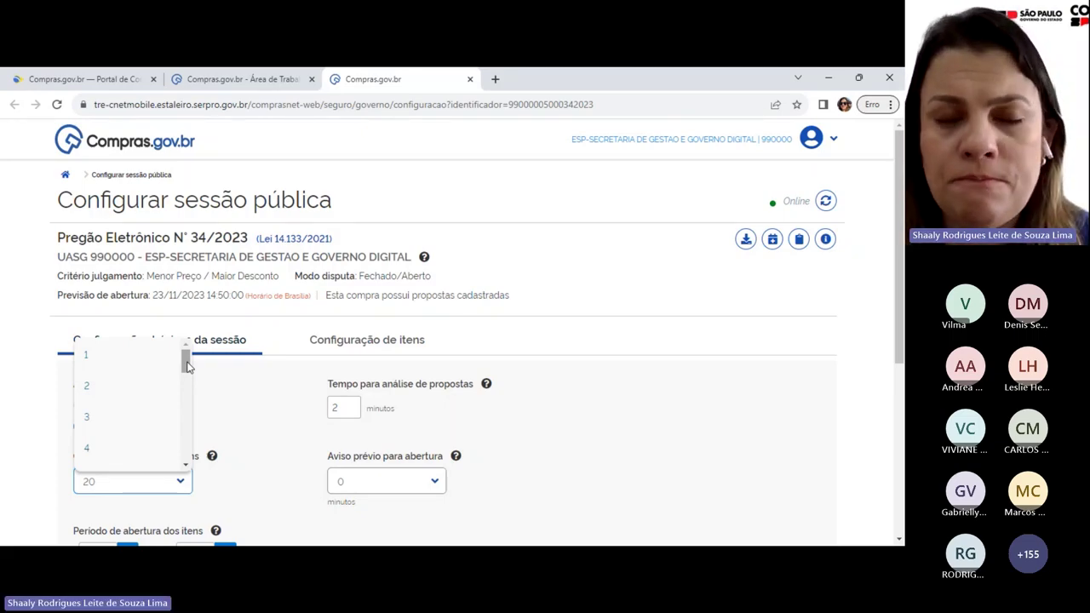
drag(187, 366, 203, 478)
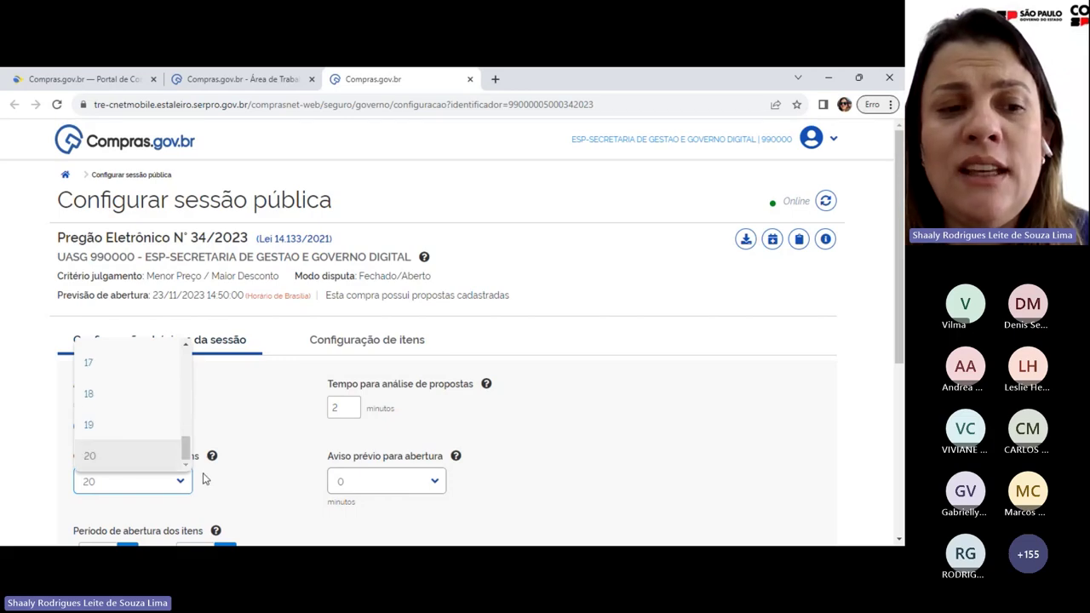
click(118, 458)
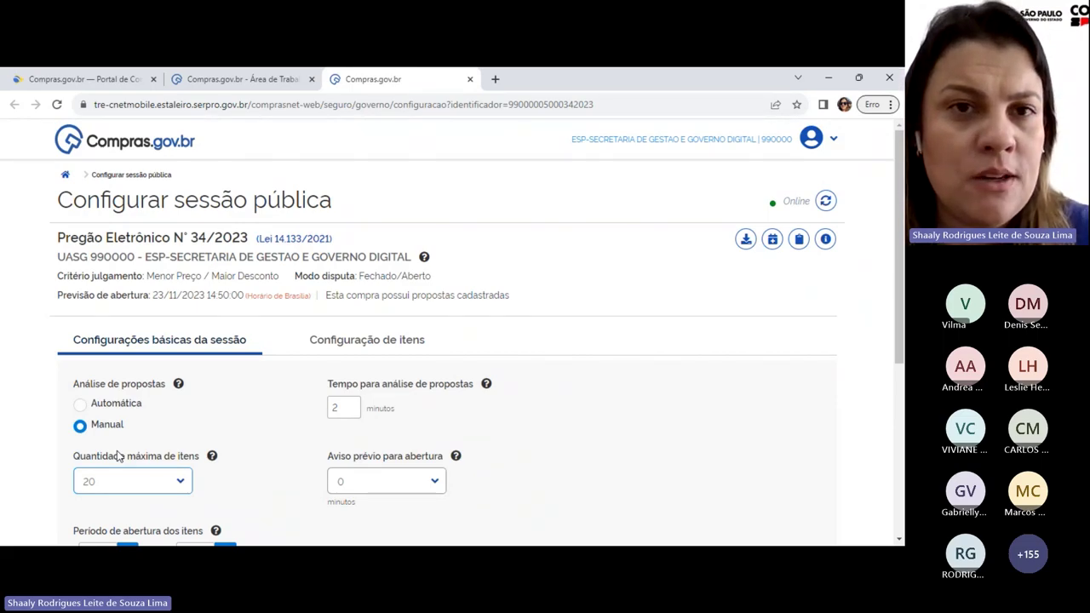
Step: Set the Aviso prévio para abertura to 1 minute after reviewing the available options
click(432, 483)
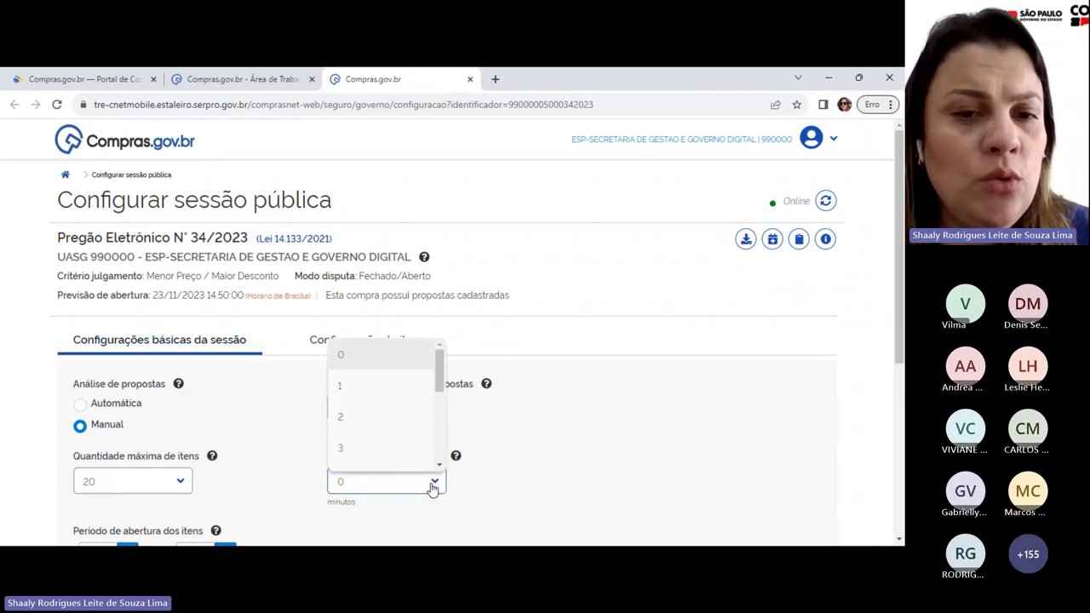
click(403, 385)
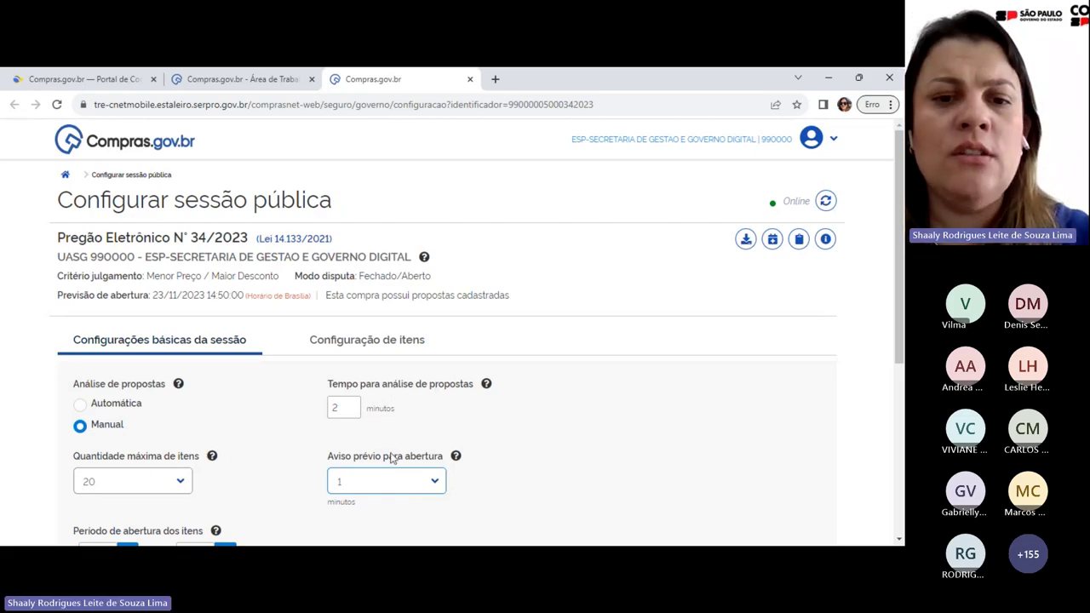
click(434, 492)
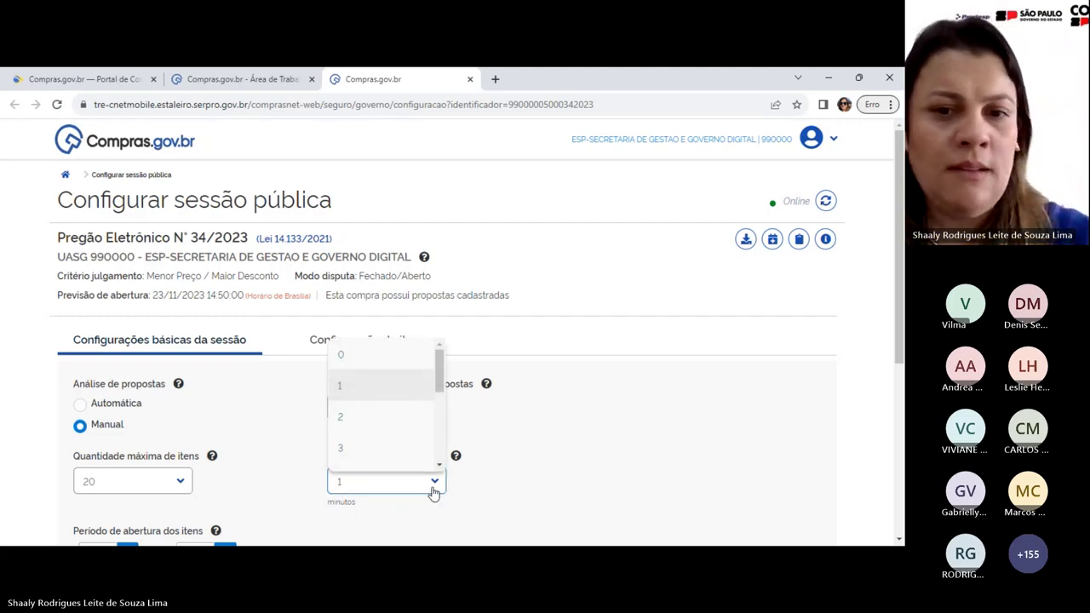
drag(438, 375, 438, 451)
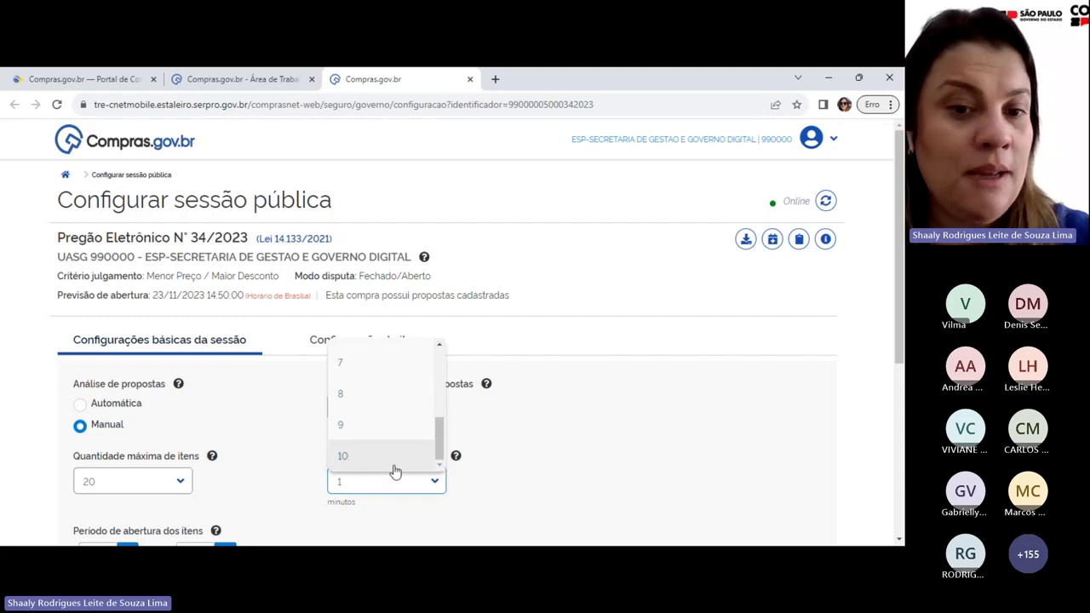
scroll(340, 442, up, 5)
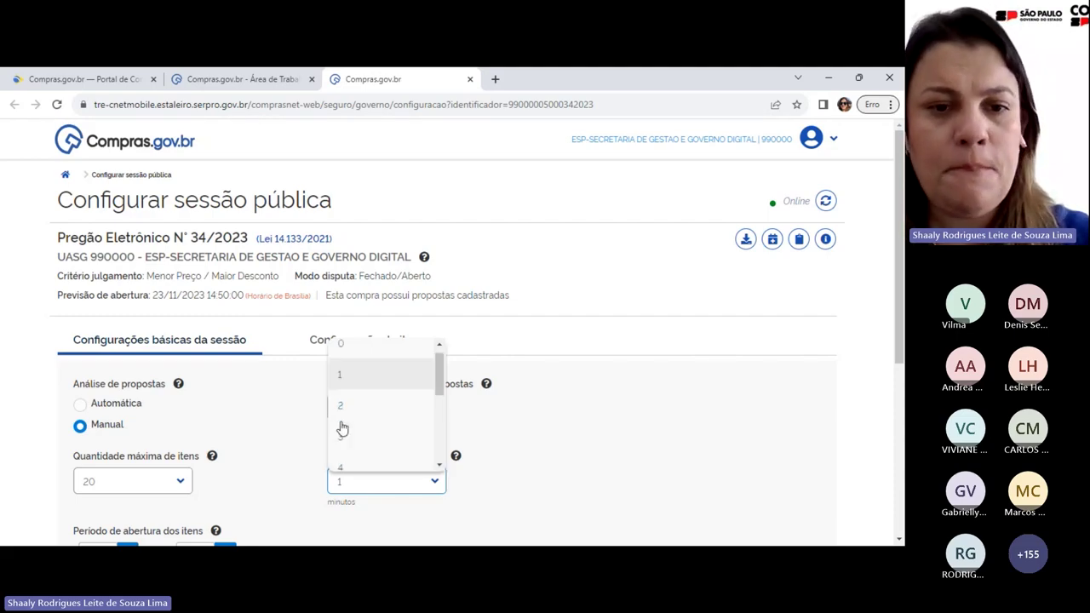
click(344, 390)
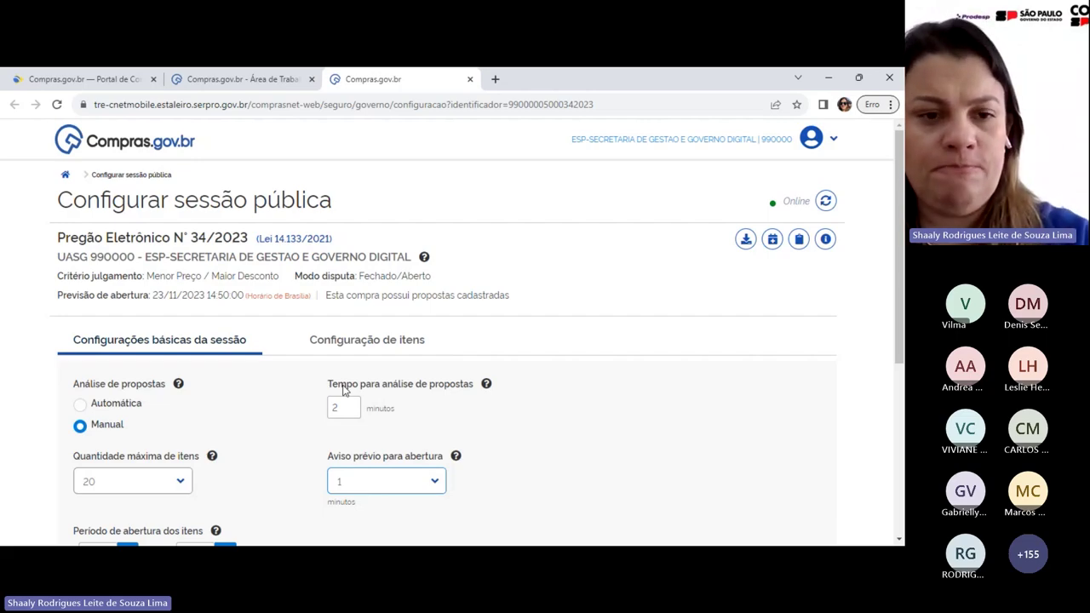
Step: Show the additional interval fields for Período de abertura dos itens and remove the interval again
scroll(287, 372, down, 3)
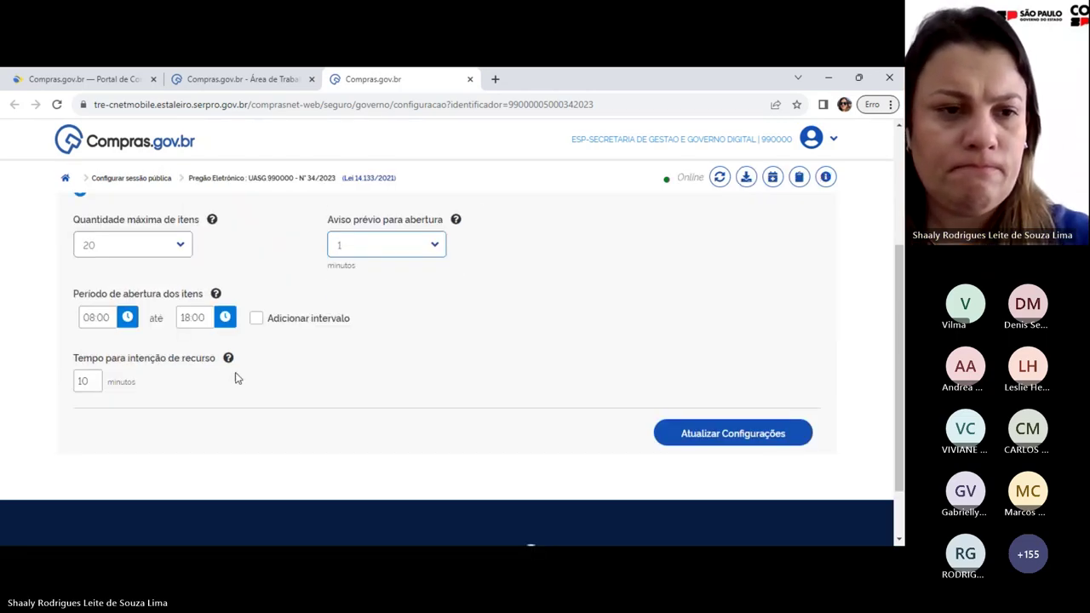
click(257, 320)
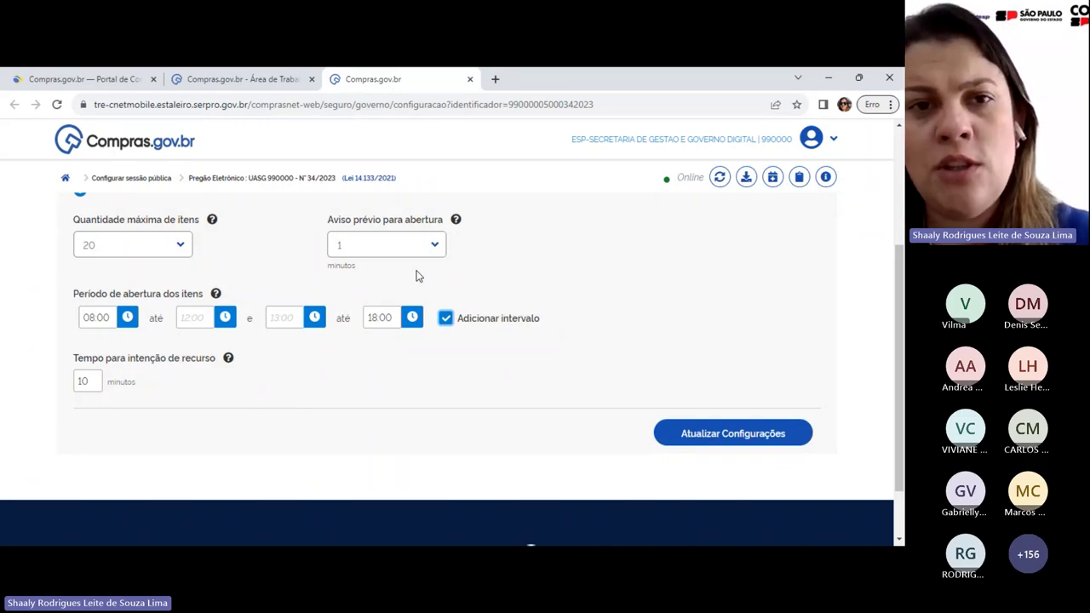
click(445, 317)
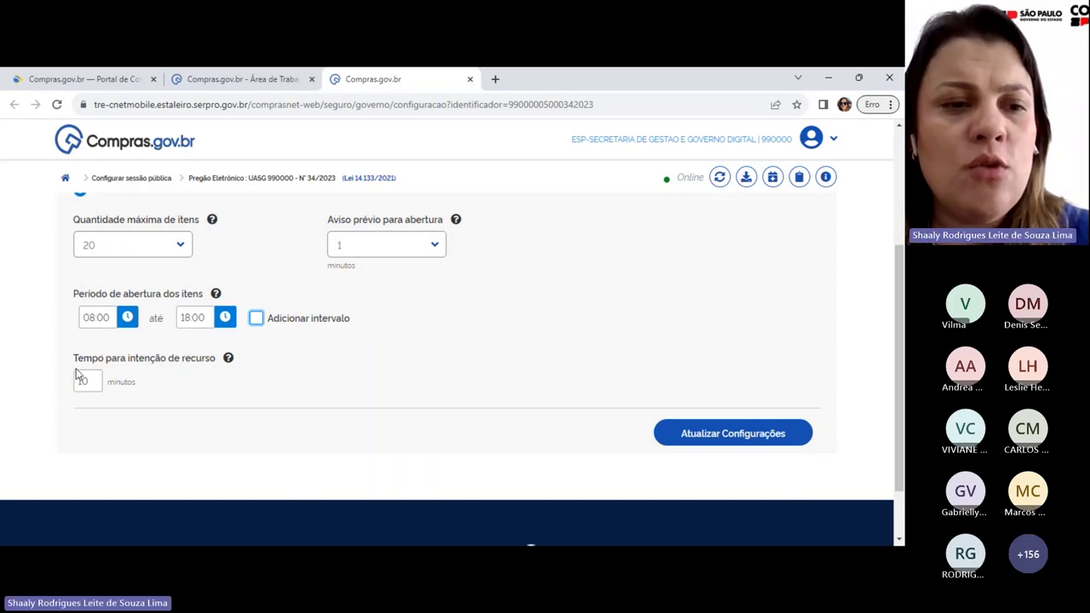
Step: Try to set the Tempo para intenção de recurso to 5 minutes and update the session settings
drag(89, 381, 66, 388)
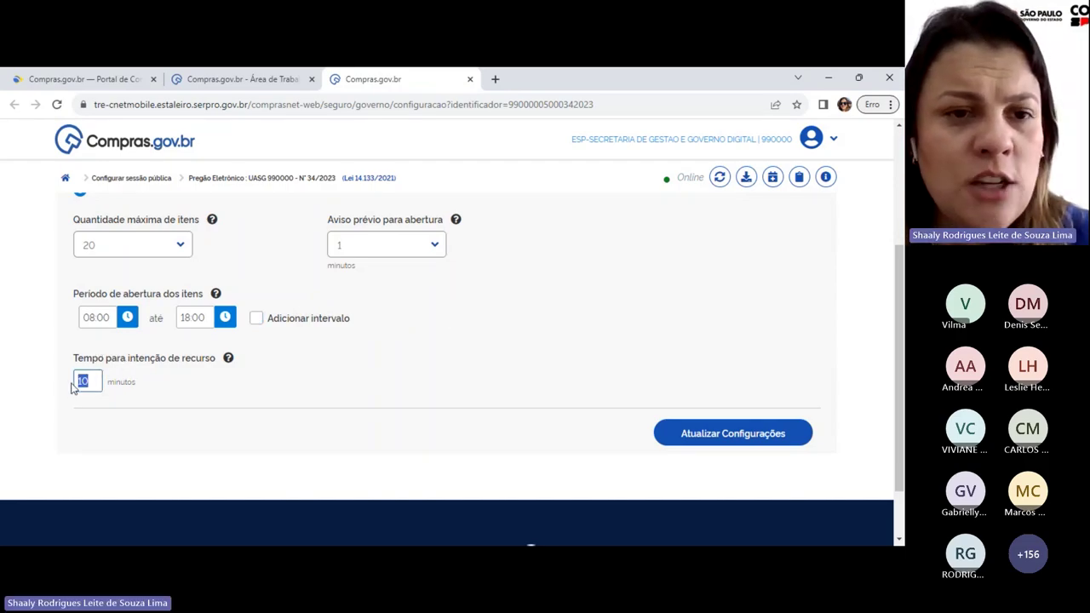
mouse_move(227, 361)
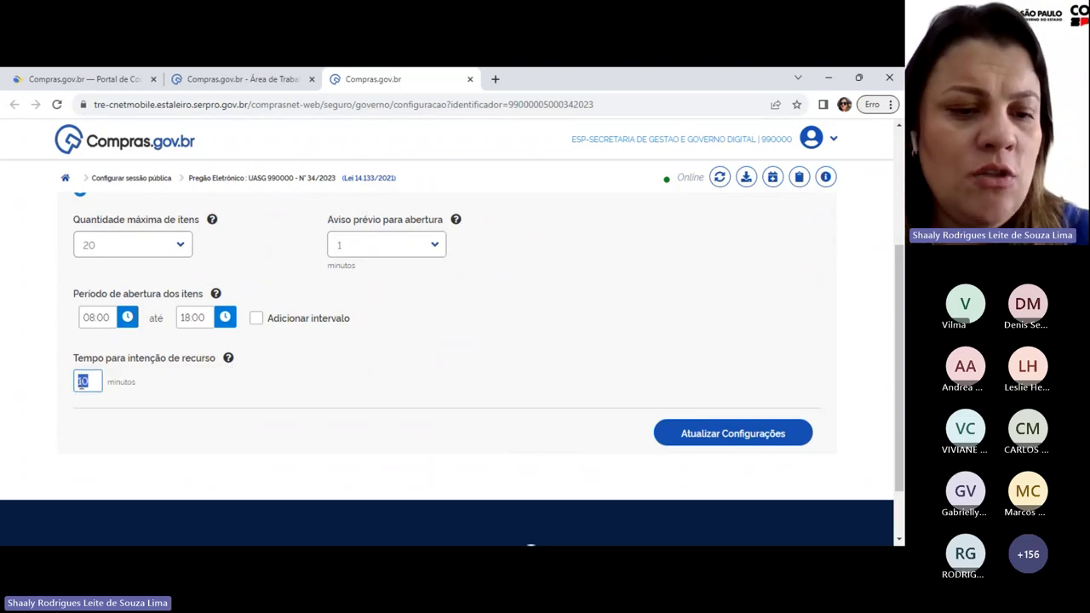
key(BackSpace)
text(5)
click(694, 435)
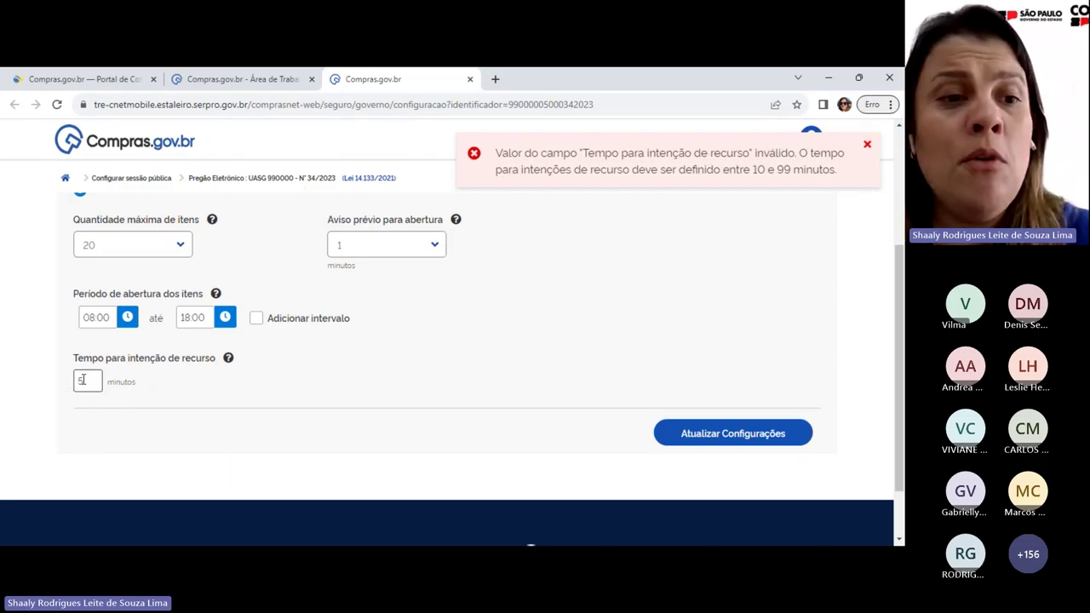
Step: Set the Tempo para intenção de recurso to 10 minutes and update the session settings
drag(86, 380, 70, 383)
text(10)
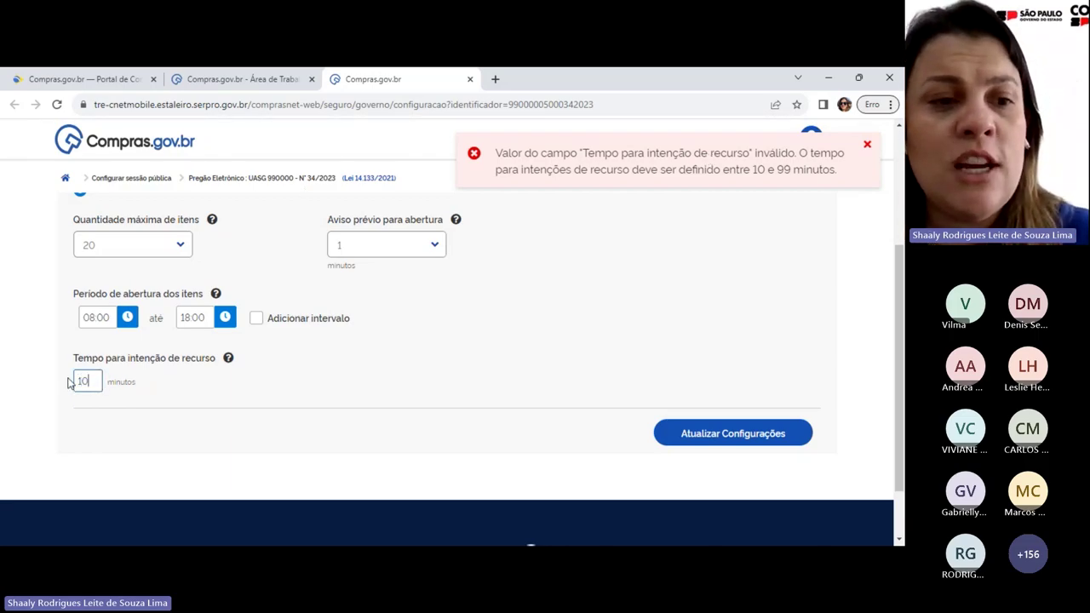
click(868, 143)
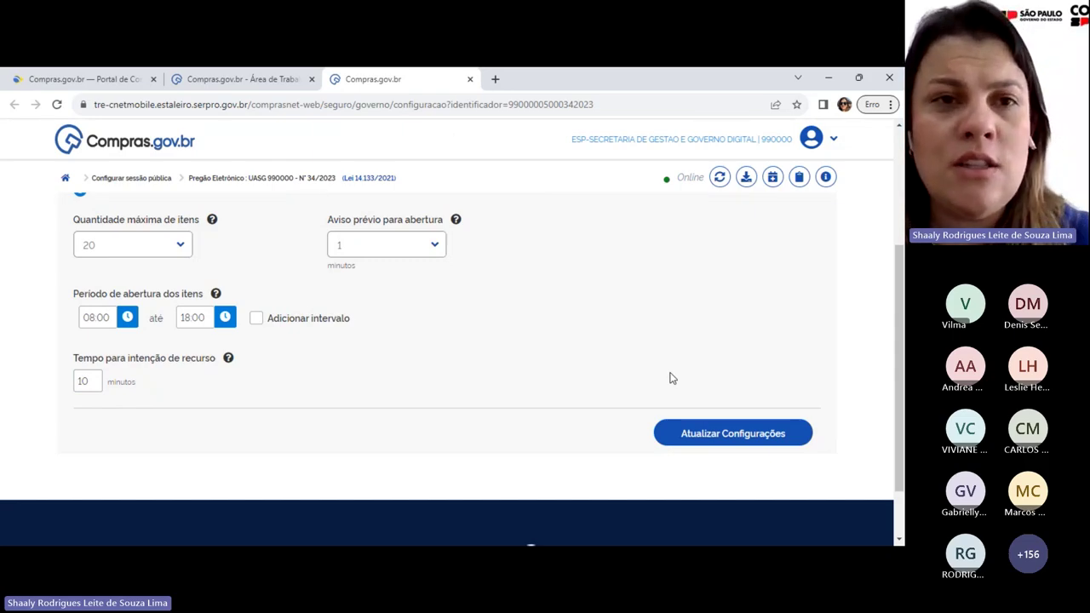
click(706, 432)
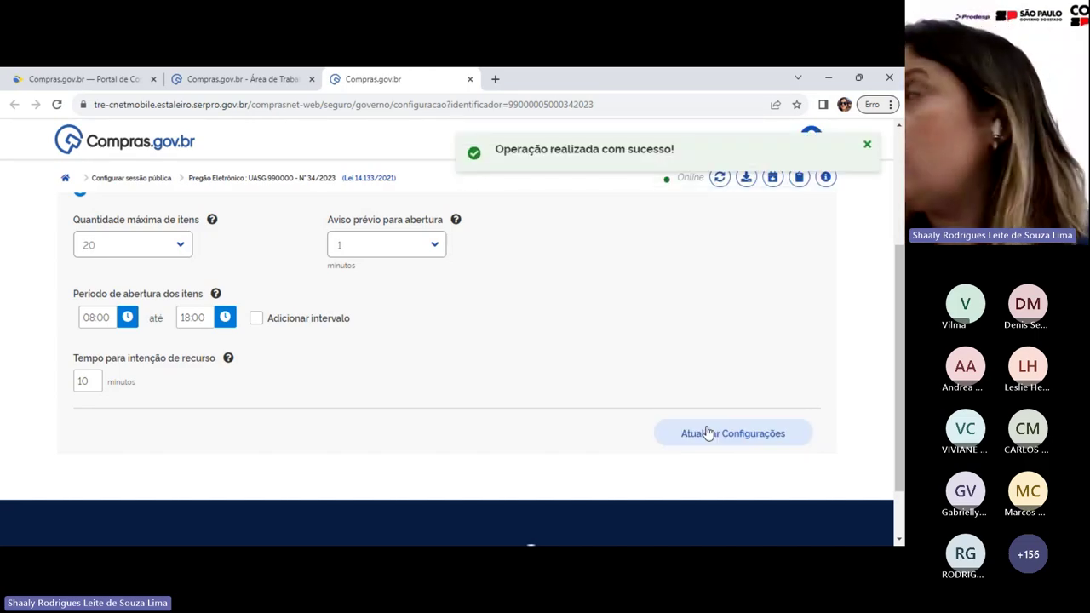
Step: Review the form for changing the public session opening and its Motivo da alteração options, and cancel it
scroll(640, 377, up, 3)
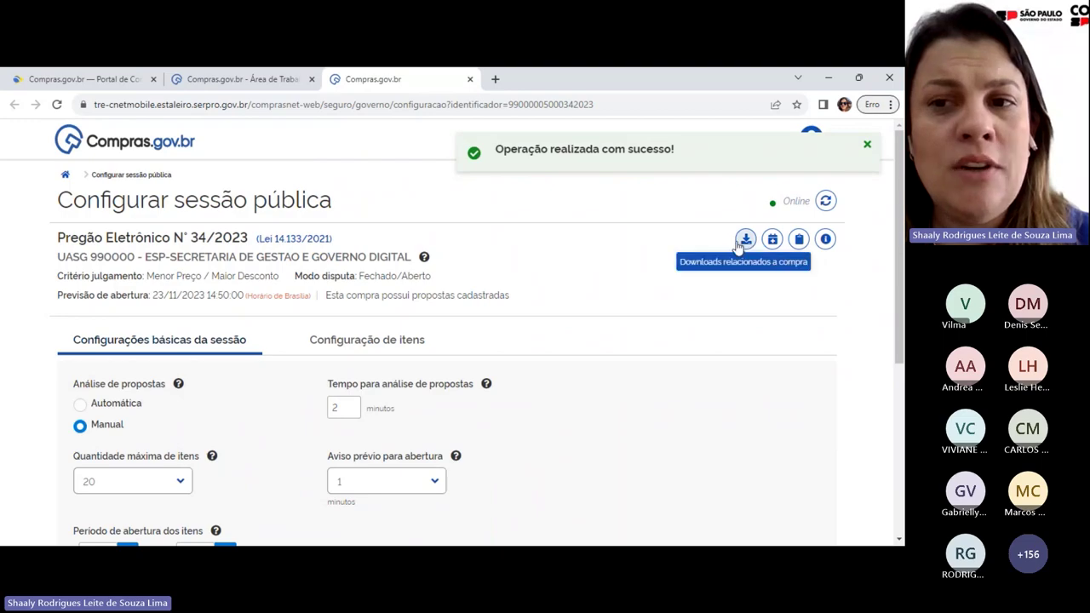
scroll(742, 316, down, 5)
scroll(742, 316, up, 5)
scroll(743, 316, down, 5)
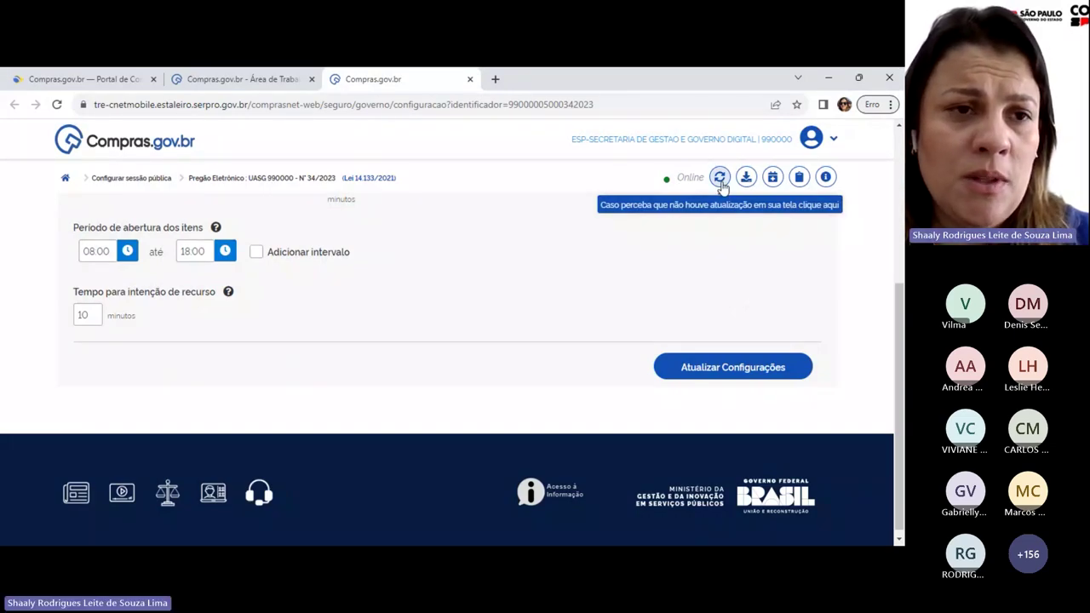
click(773, 177)
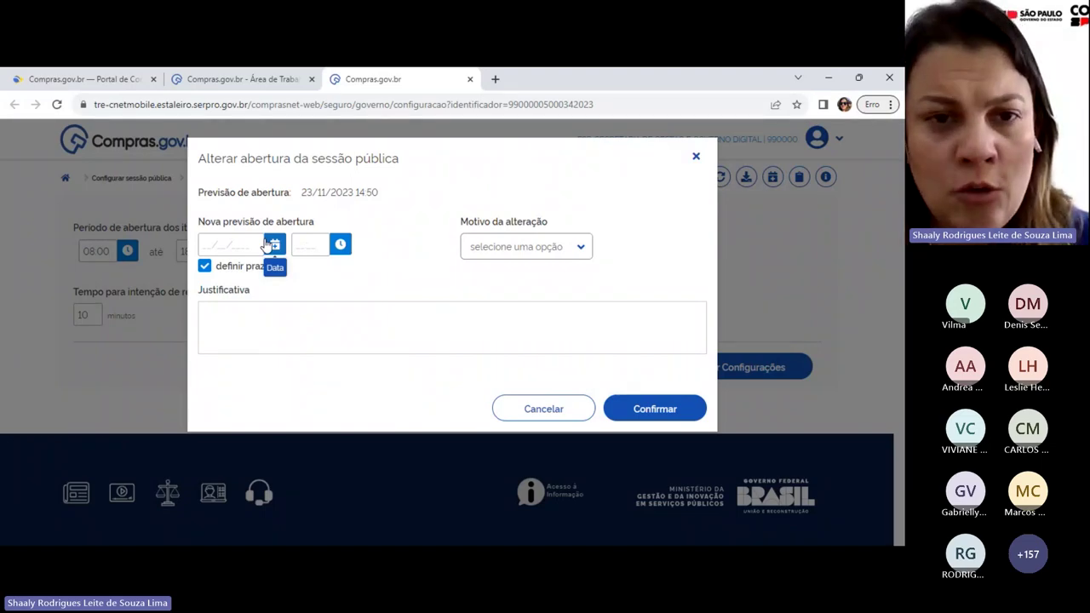
click(516, 251)
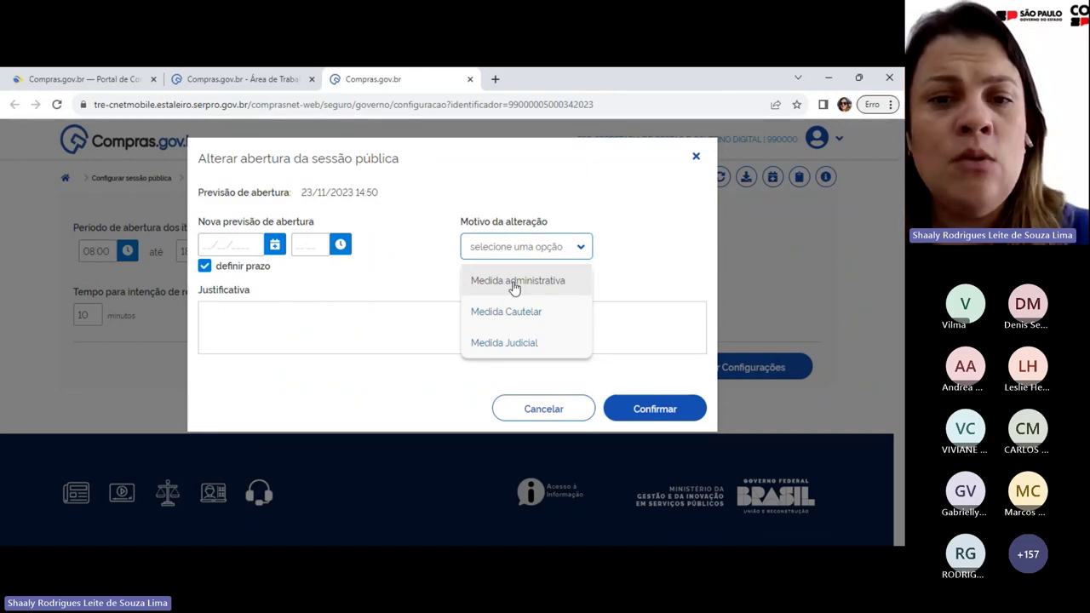
click(513, 413)
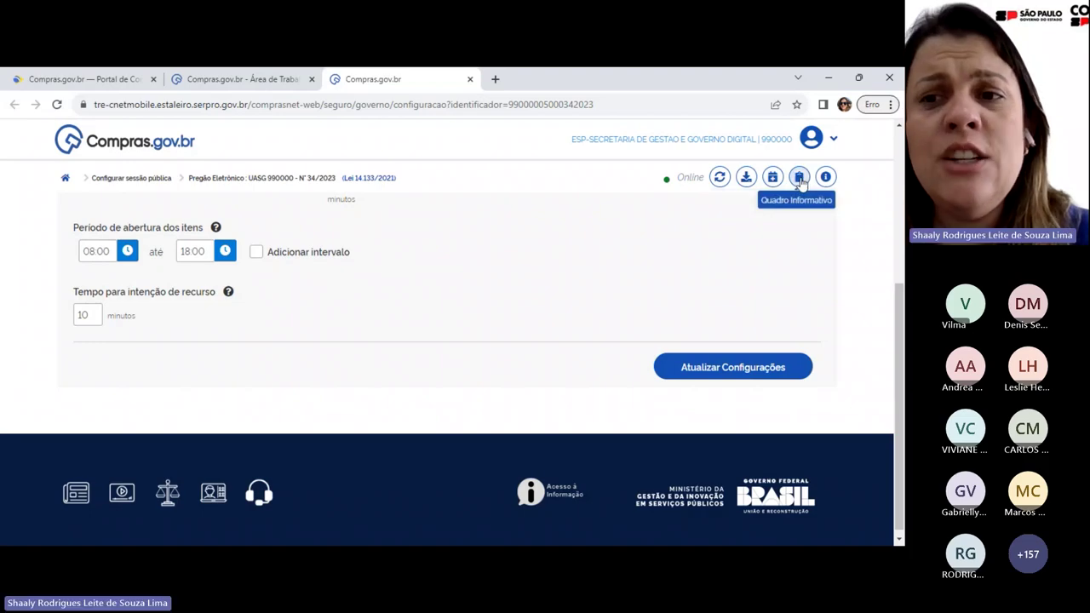
Step: Review the Quadro informativo's avisos, impugnações and esclarecimentos, and the Informações adicionais da compra
click(799, 177)
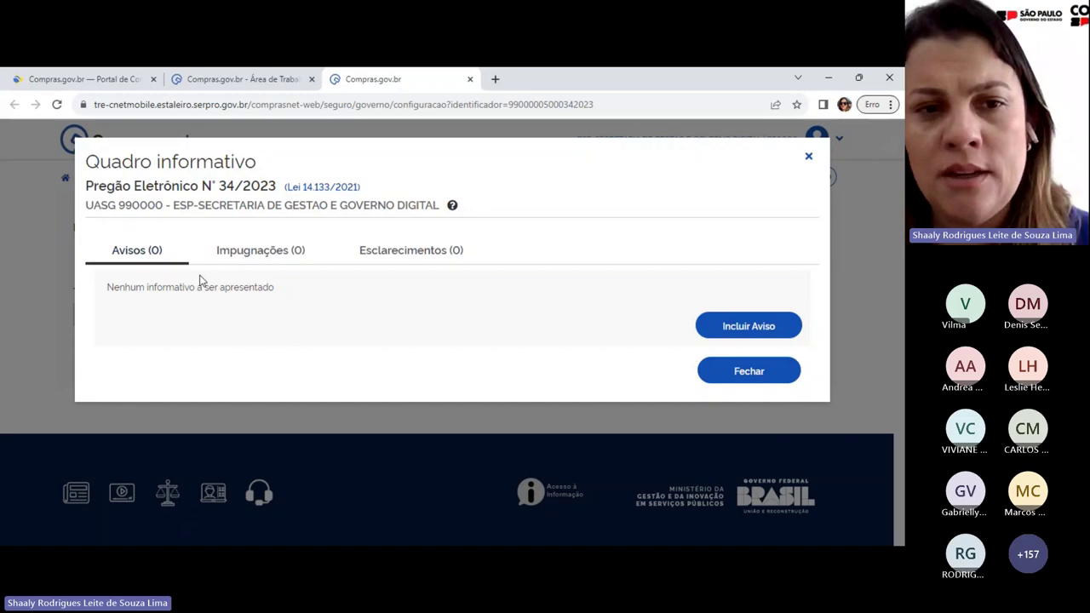
click(232, 253)
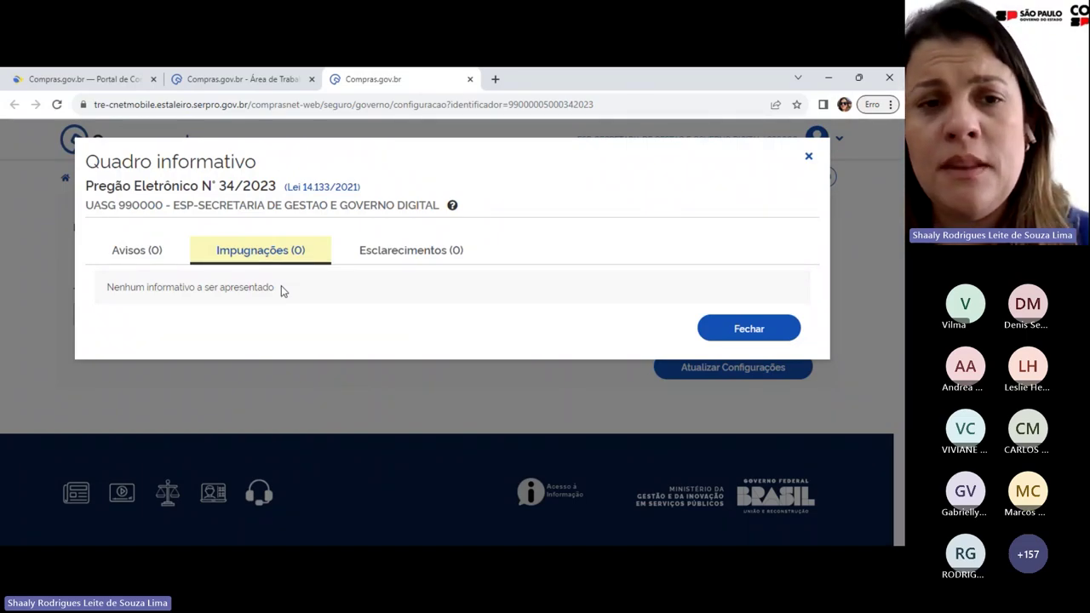
click(399, 249)
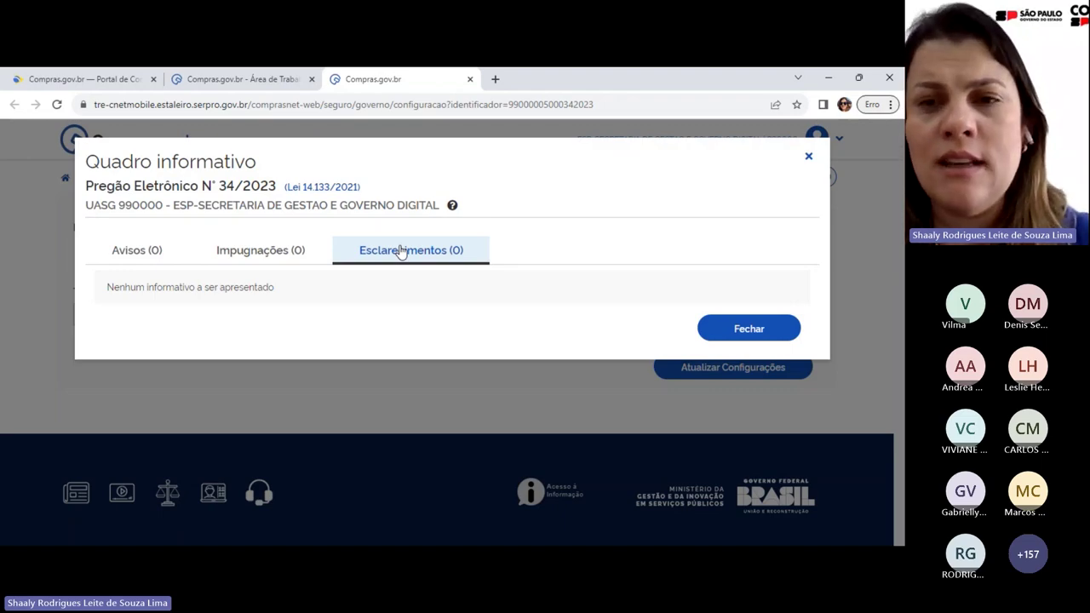
click(740, 334)
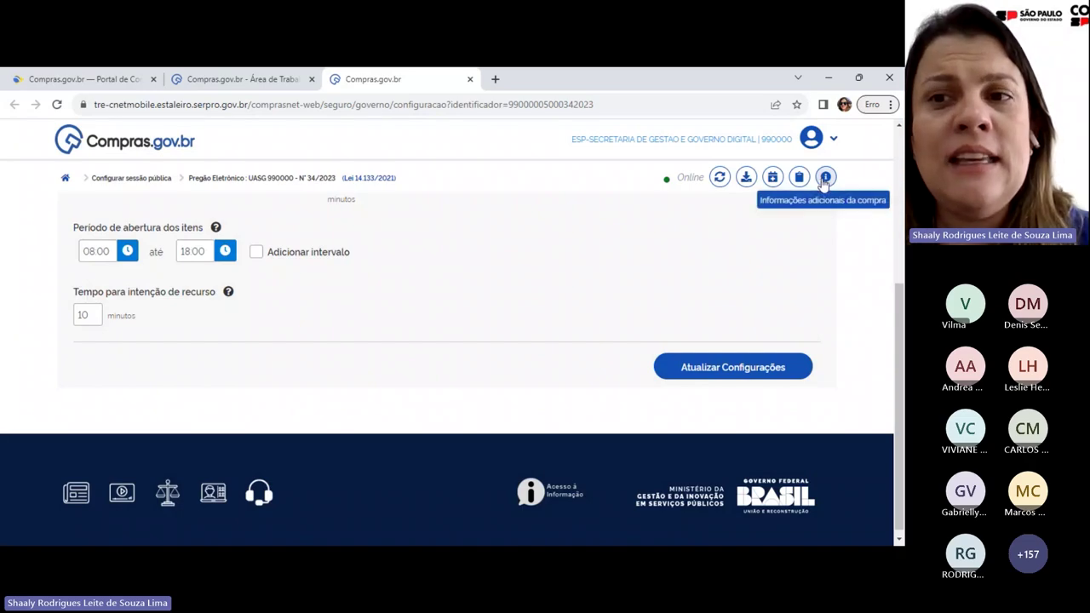
click(825, 178)
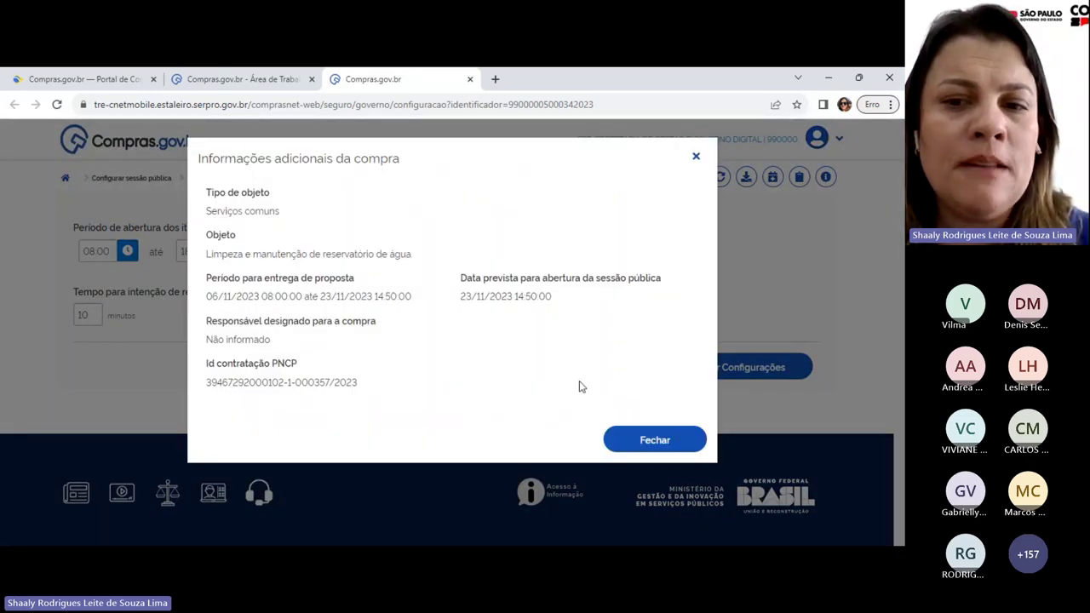
click(637, 440)
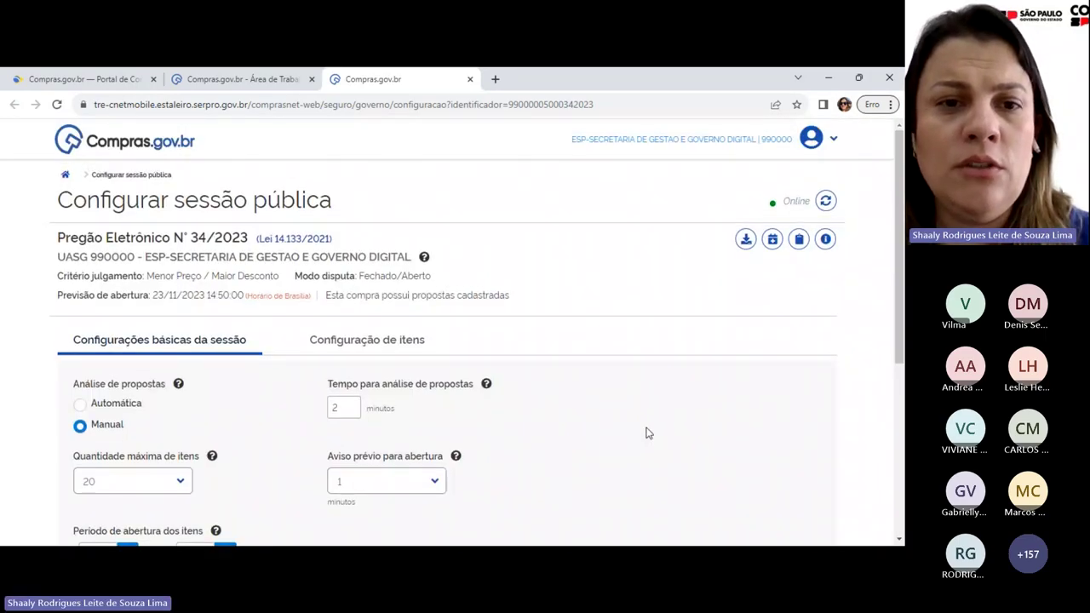
Step: View the stage overview of Pregão Eletrônico 990000 - 34/2023 in the Área de Trabalho and close it
click(288, 81)
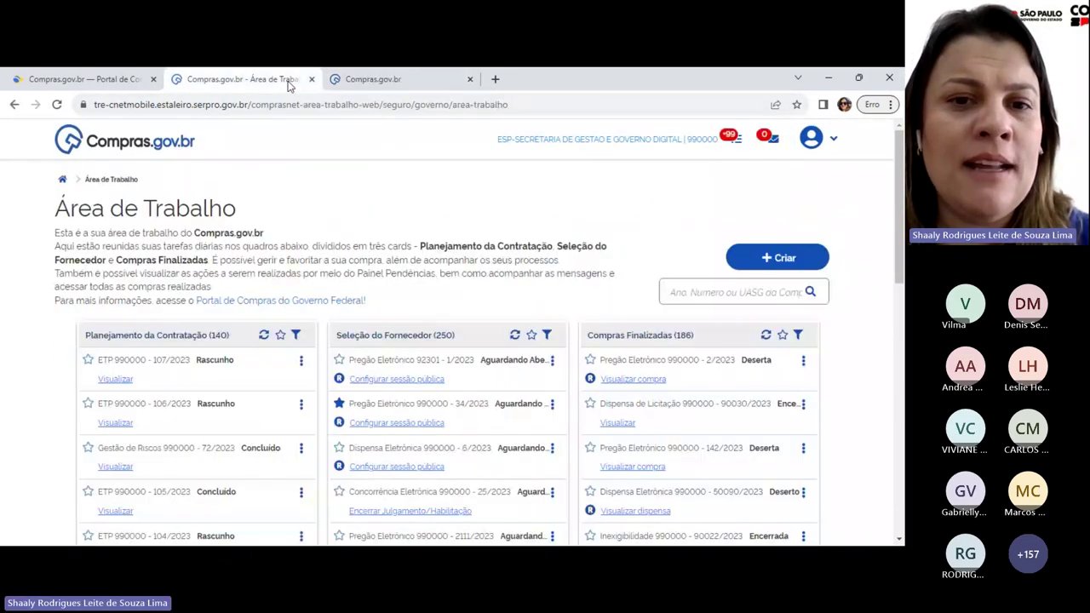
click(386, 412)
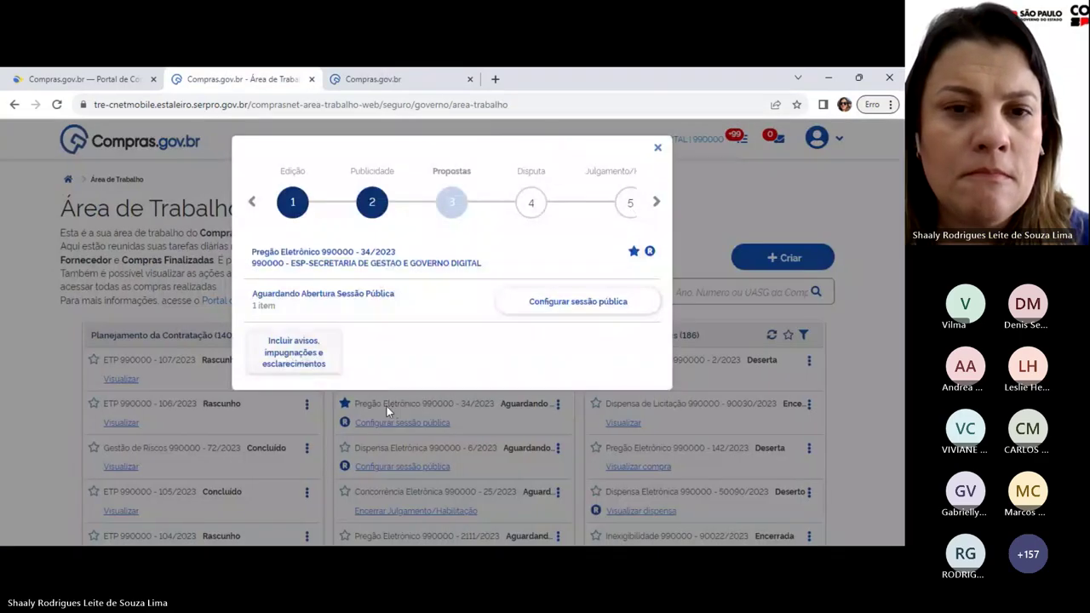
click(656, 147)
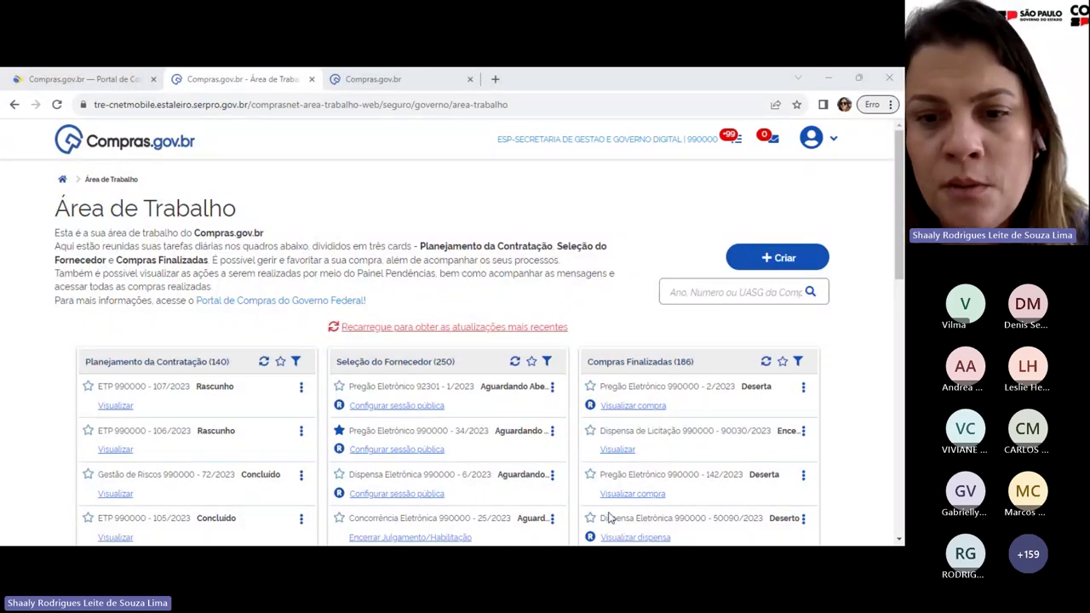
Step: Reload the Área de Trabalho with its latest updates and open the public session configuration of Pregão Eletrônico 34/2023
click(427, 326)
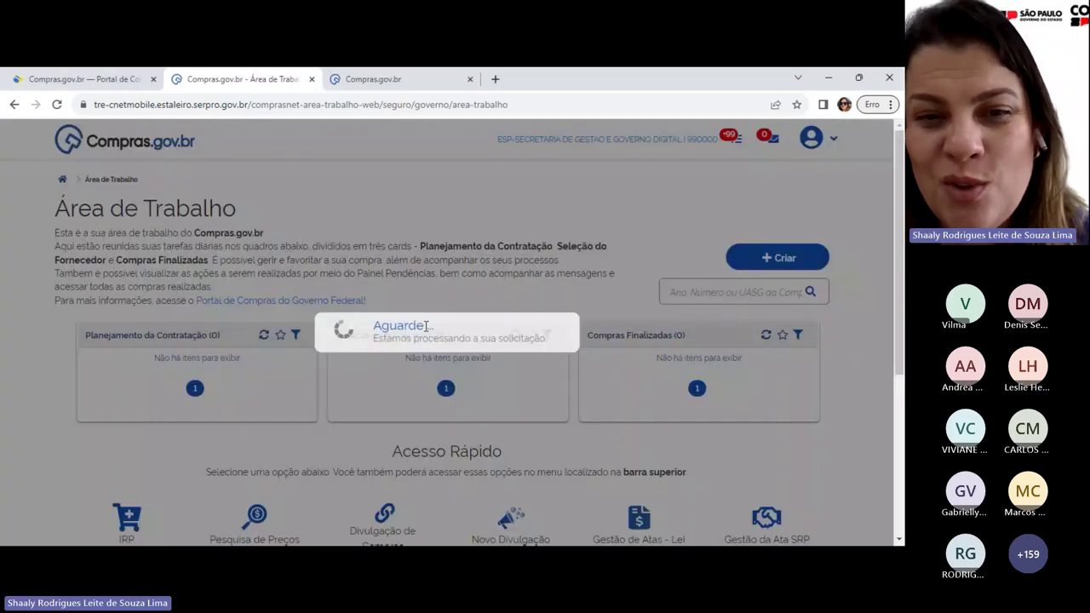
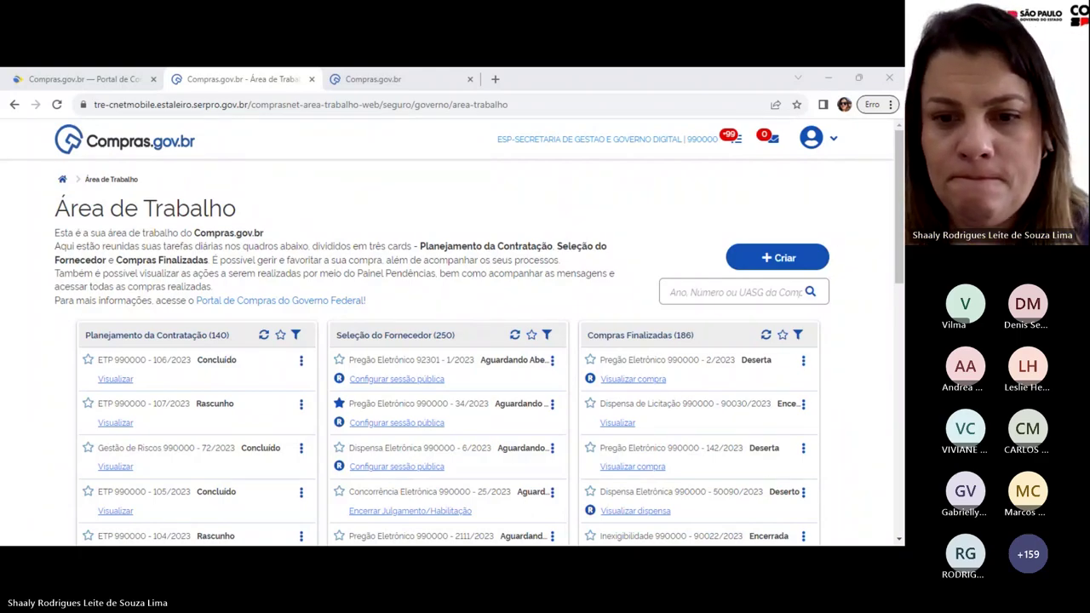
click(445, 325)
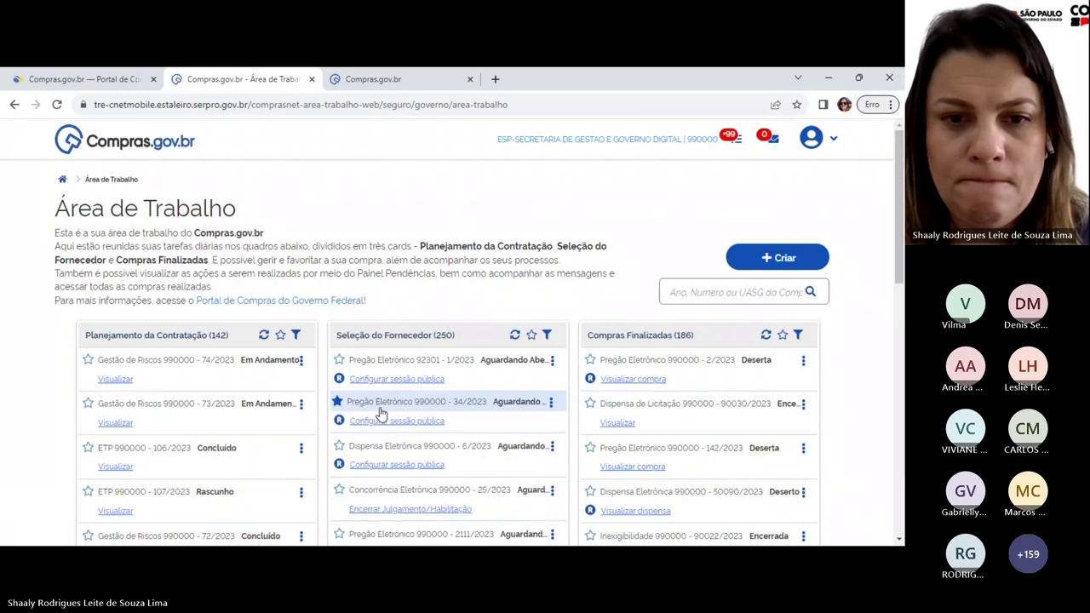
click(370, 421)
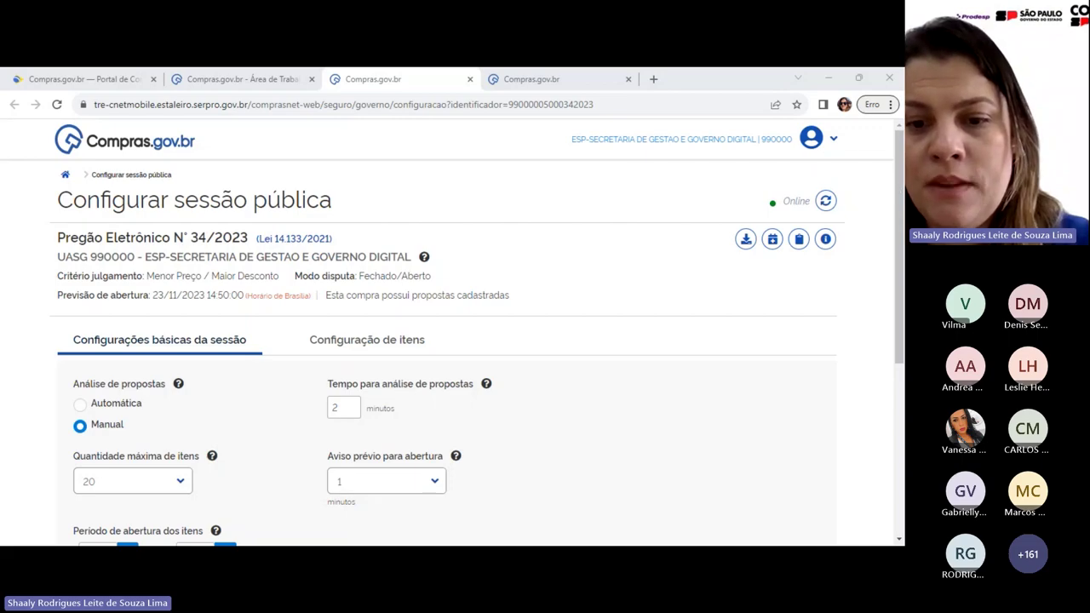
Step: Update the basic public session settings of Pregão Eletrônico 34/2023 again without changing their values
click(619, 488)
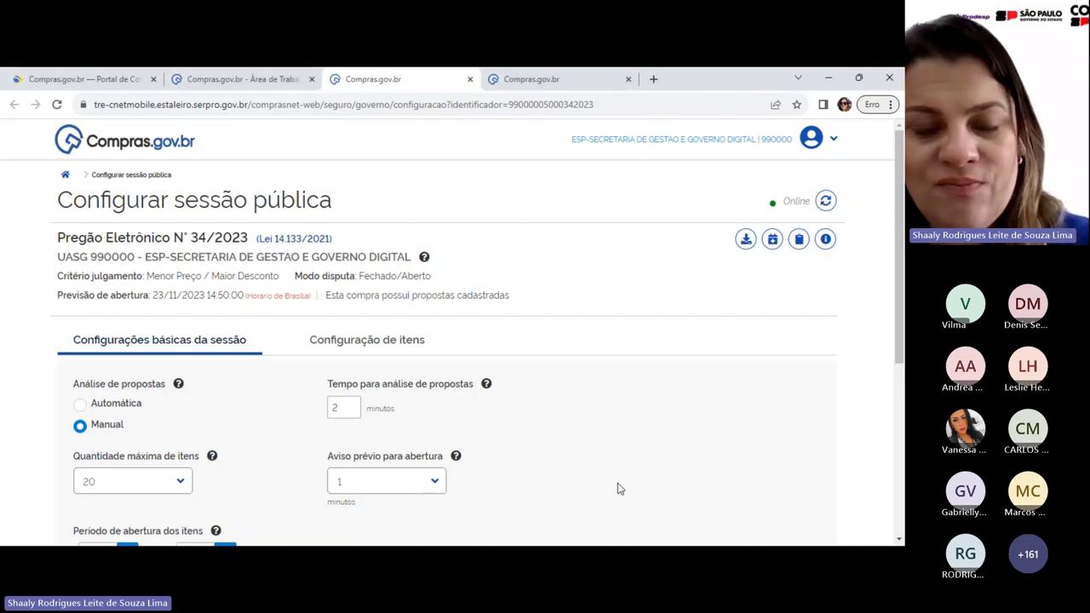
scroll(619, 488, down, 4)
click(714, 364)
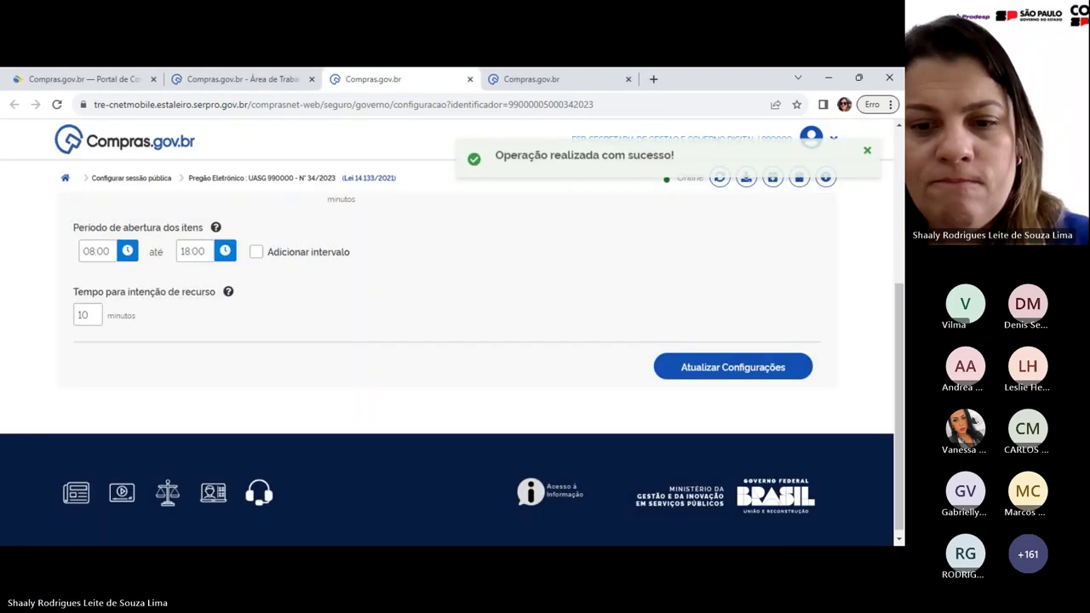
click(642, 433)
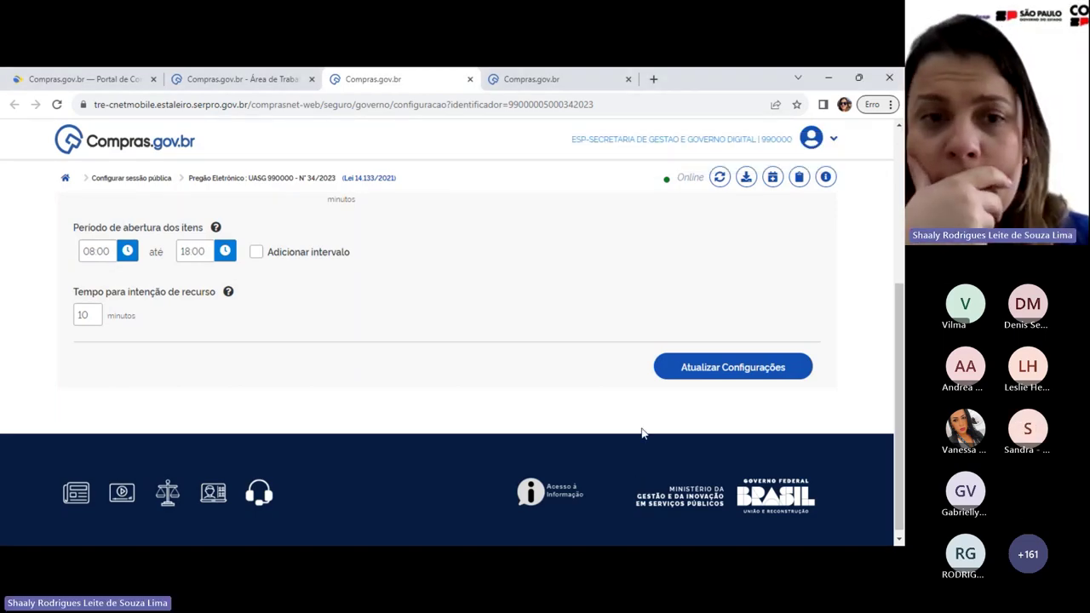
click(659, 361)
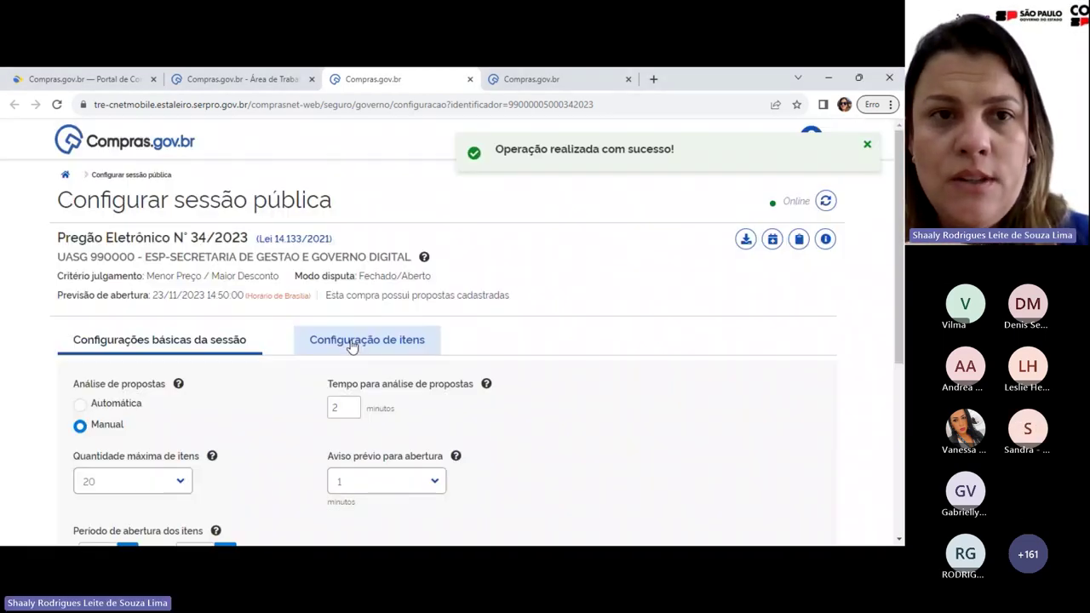
Step: Close both open session configuration pages and return to the Área de Trabalho
click(243, 79)
click(400, 78)
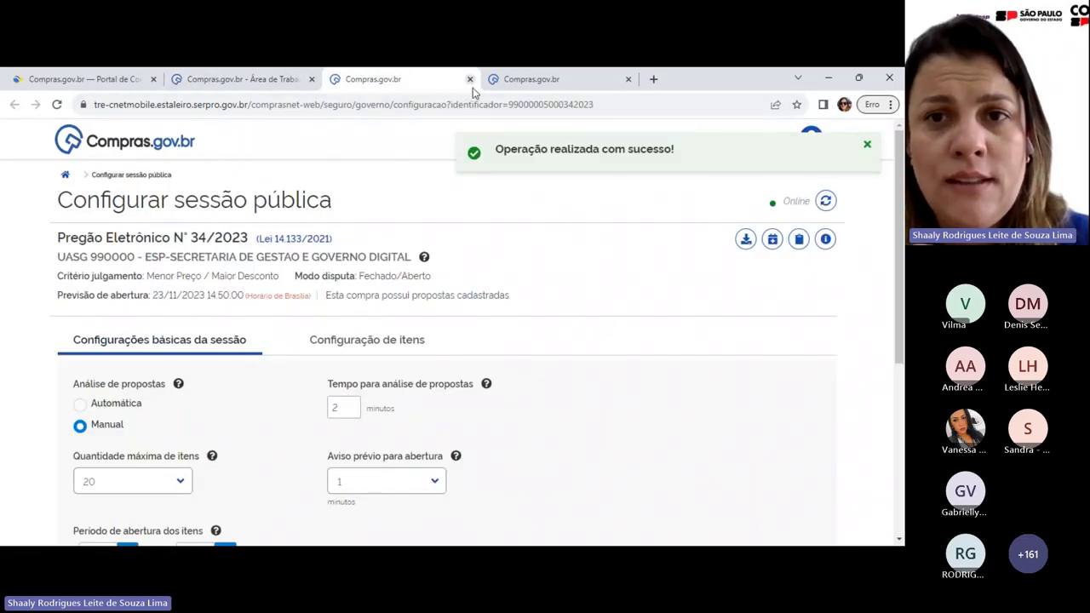
click(628, 79)
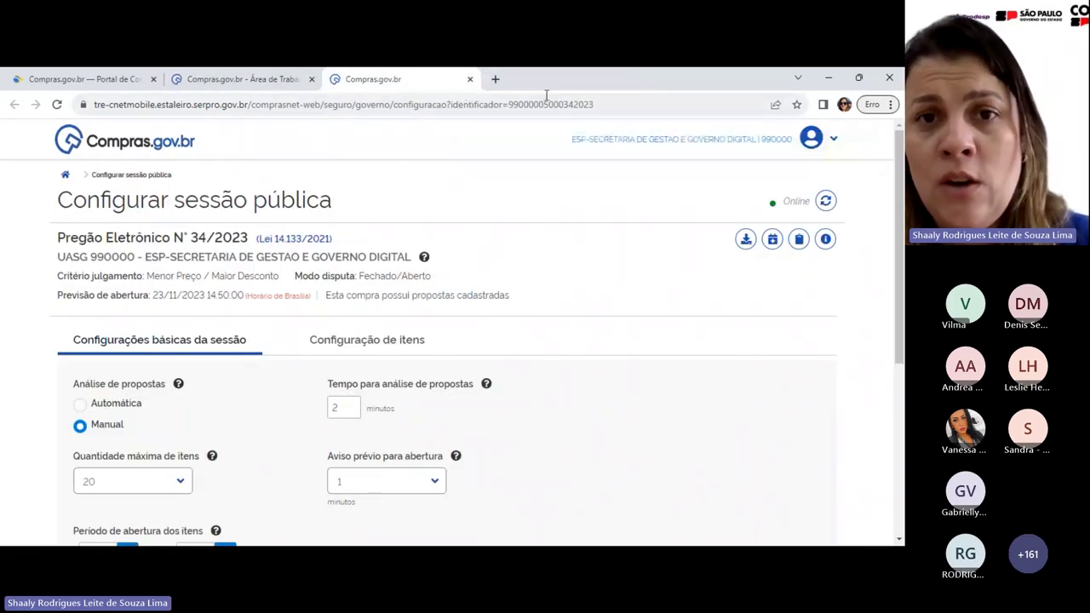
click(469, 79)
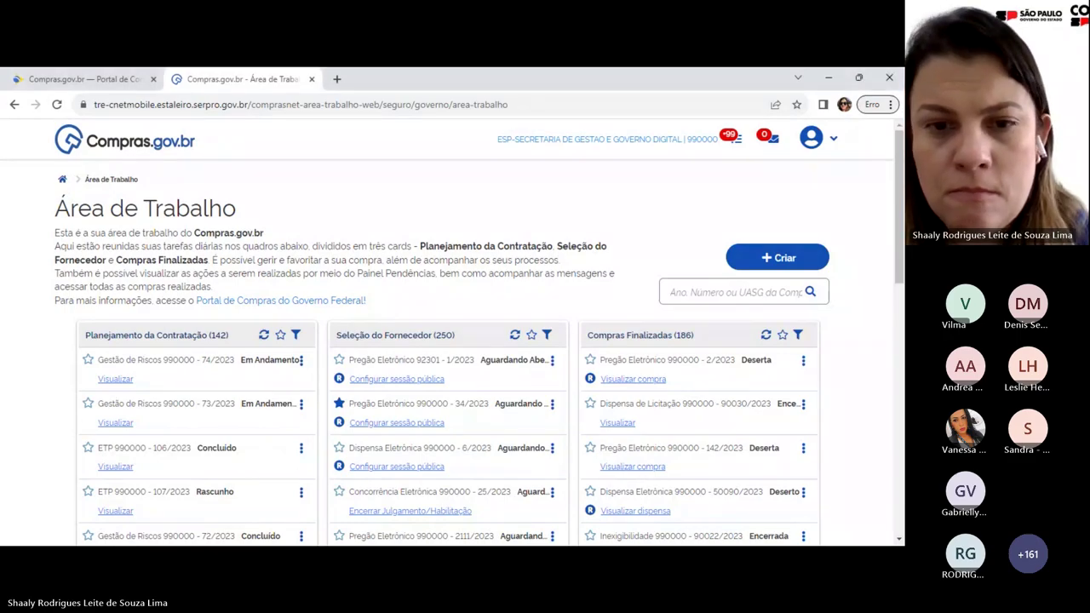
Step: Check the session configurations of Pregão Eletrônico 92301 - 1/2023 and Pregão Eletrônico 990000 - 34/2023, and return to the Área de Trabalho
click(391, 379)
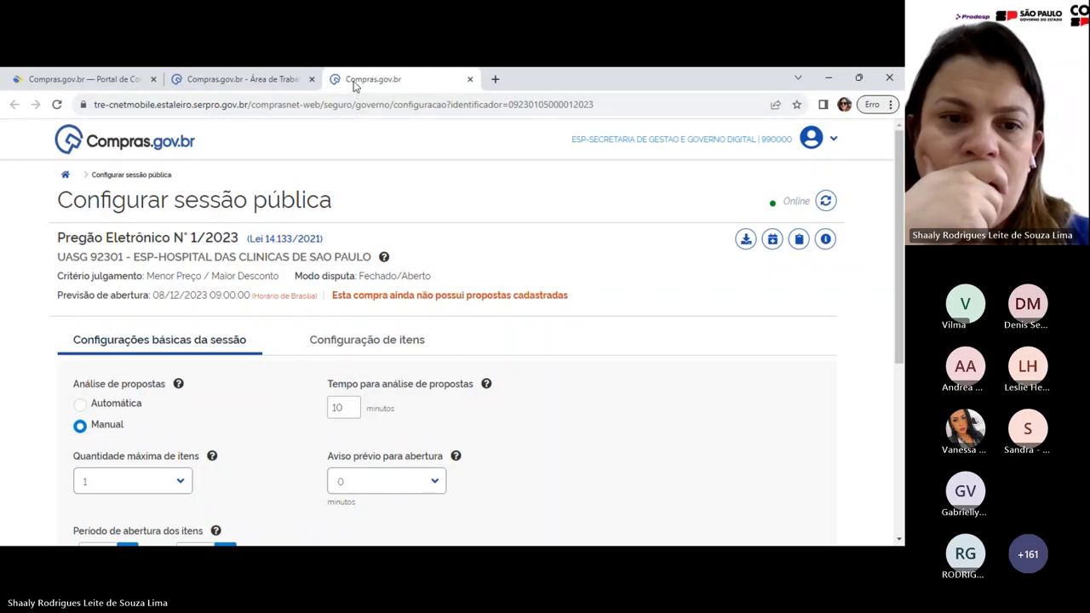
click(469, 79)
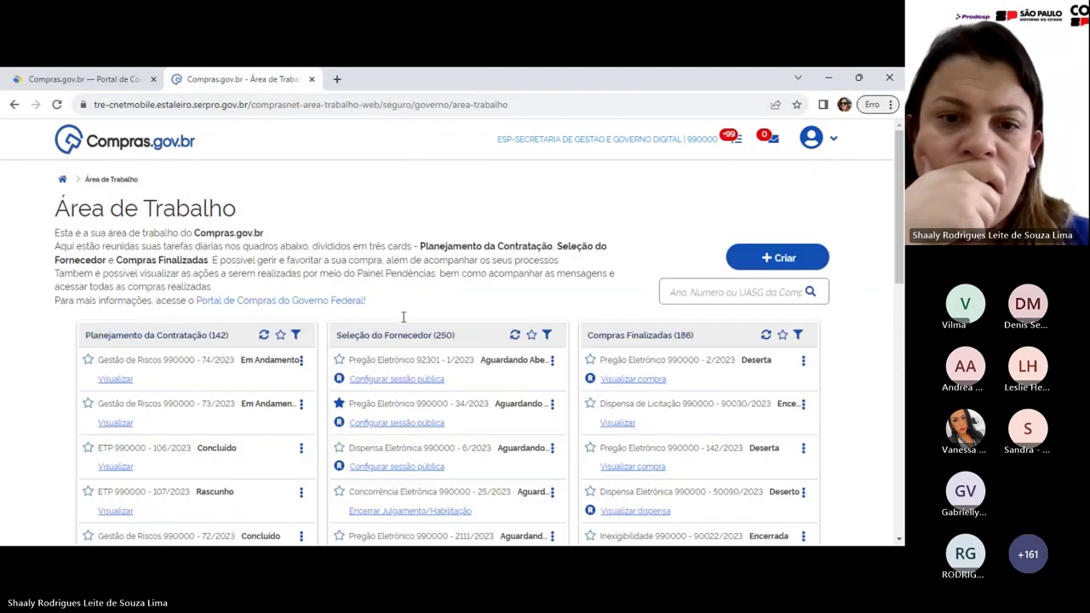
click(424, 423)
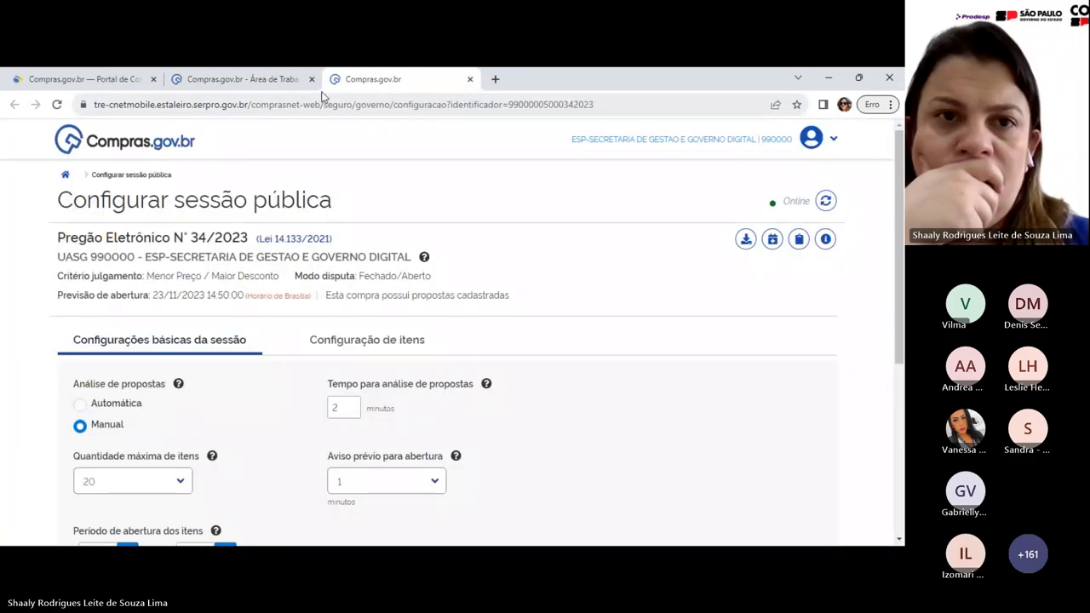
click(357, 406)
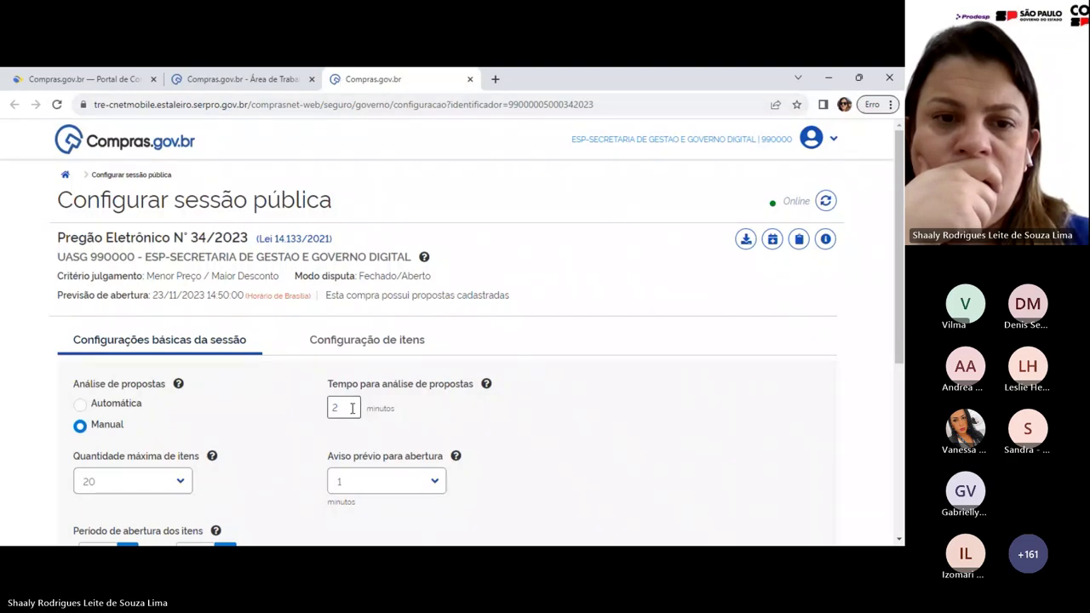
click(281, 79)
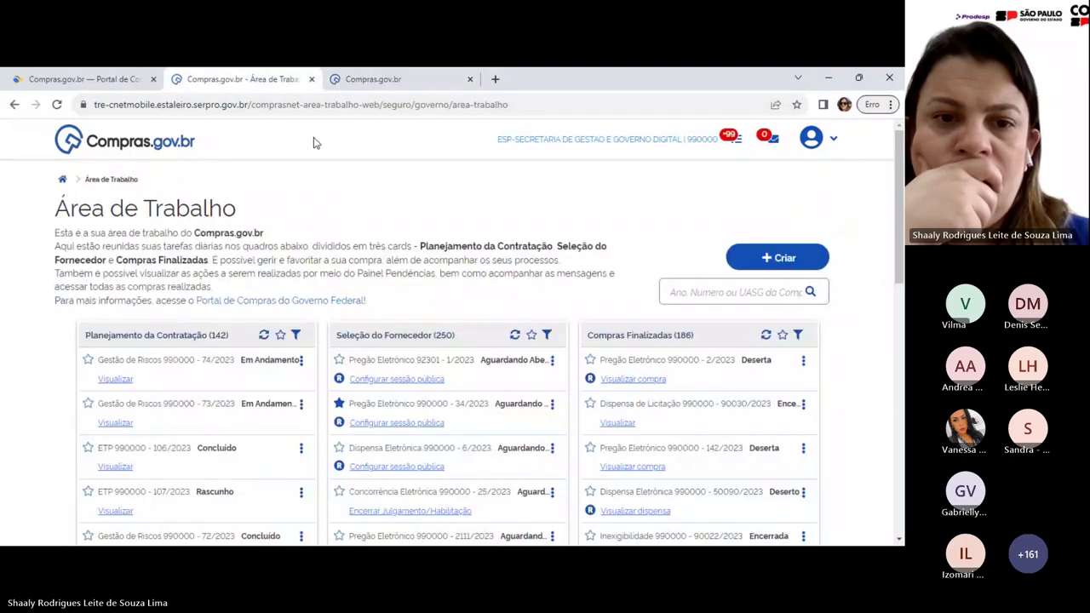